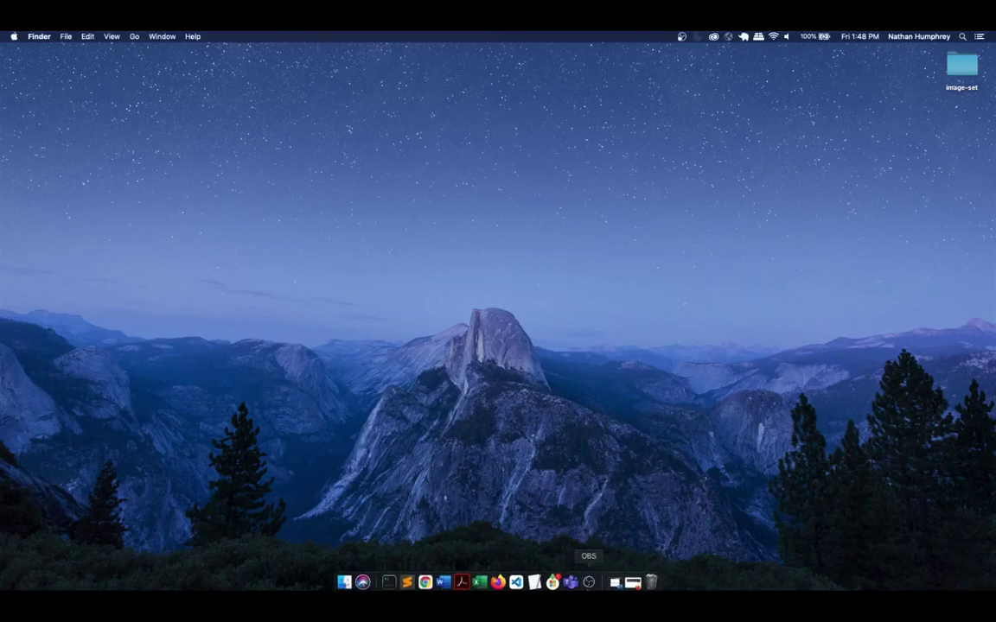
- Switch to Firefox to view the Natural Images dataset page on Kaggle, and minimise the window again
{"action": "left_click", "coordinate": [628, 579]}
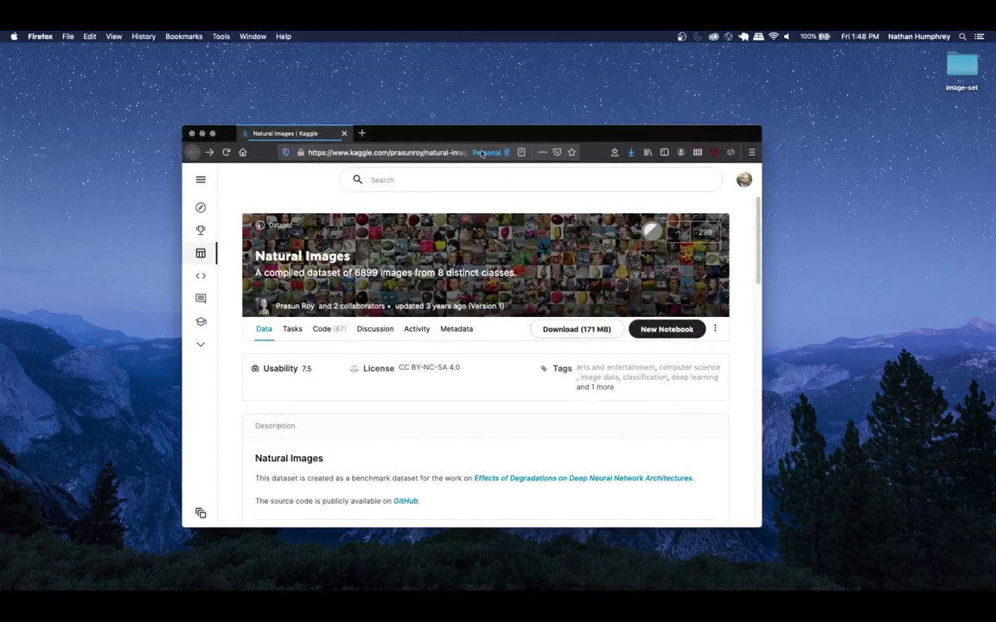
{"action": "left_click_drag", "start_coordinate": [435, 132], "coordinate": [435, 67]}
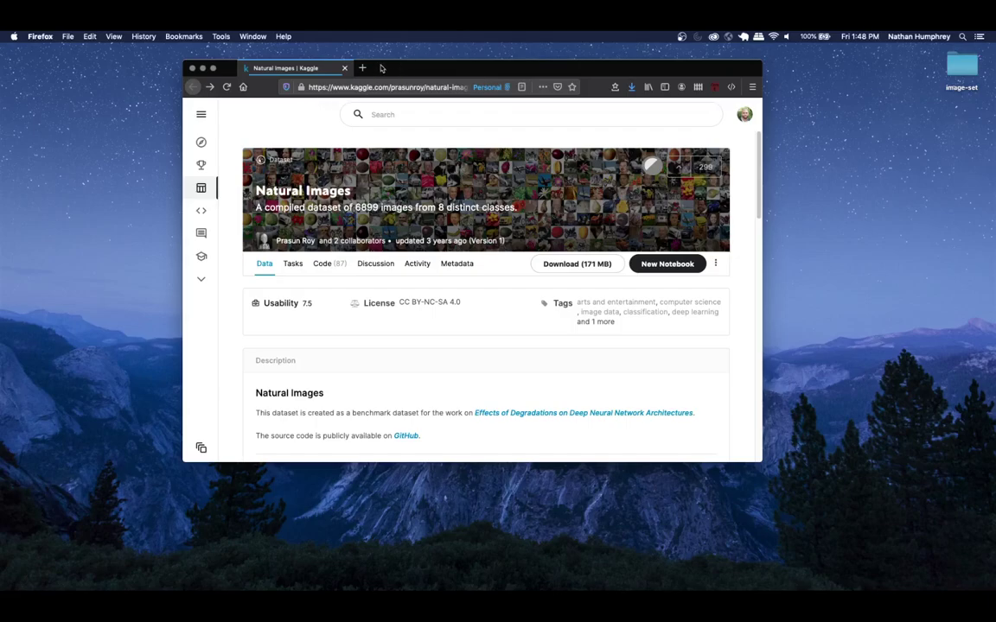
{"action": "left_click", "coordinate": [202, 69]}
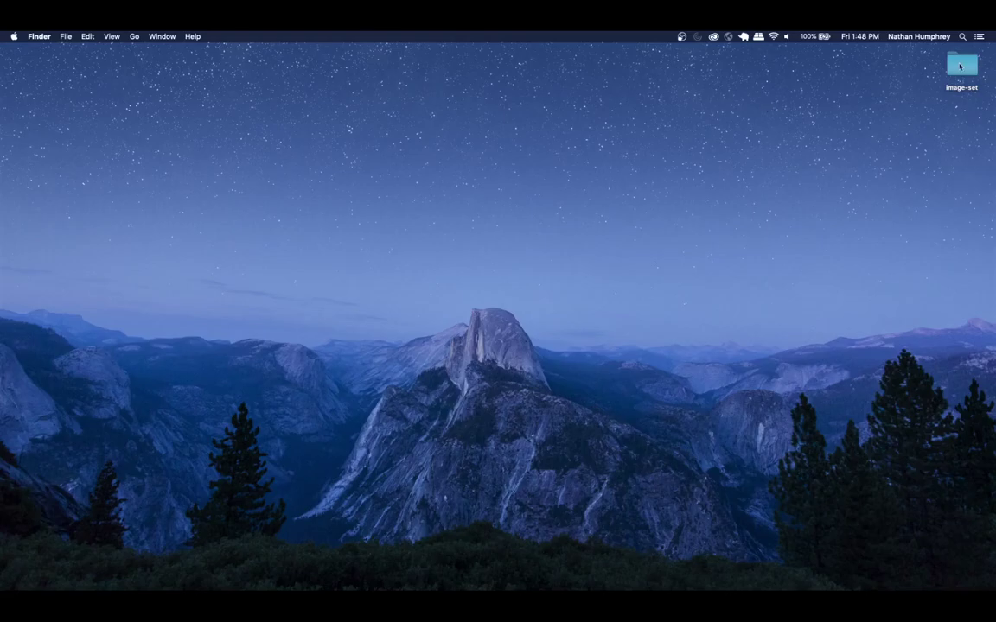
- Open the image-set folder from the desktop, expand data and natural_images to view the class folders, and go into data
{"action": "double_click", "coordinate": [960, 66]}
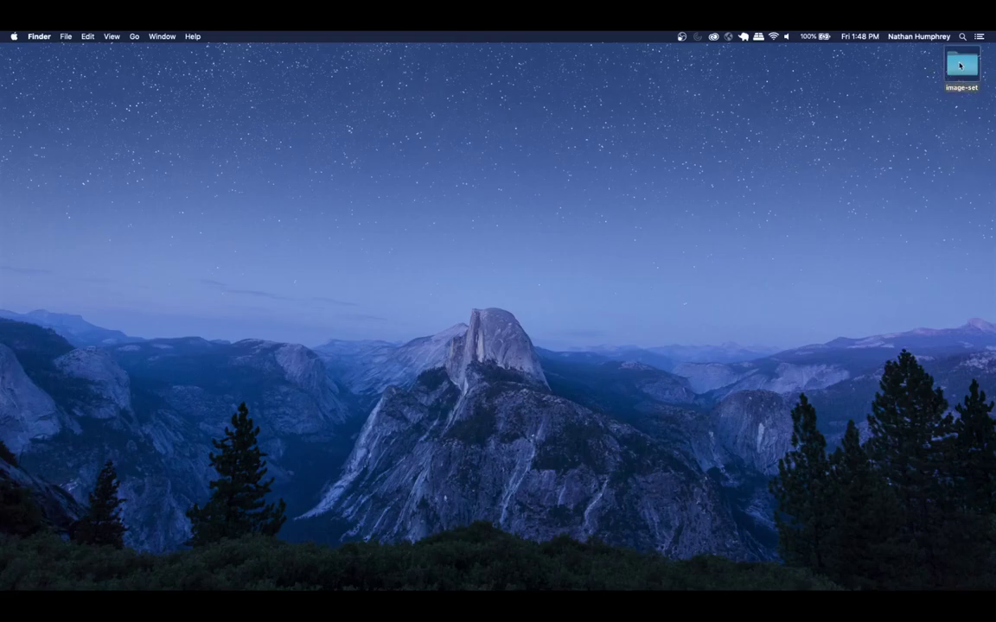
{"action": "left_click_drag", "start_coordinate": [468, 99], "coordinate": [423, 100]}
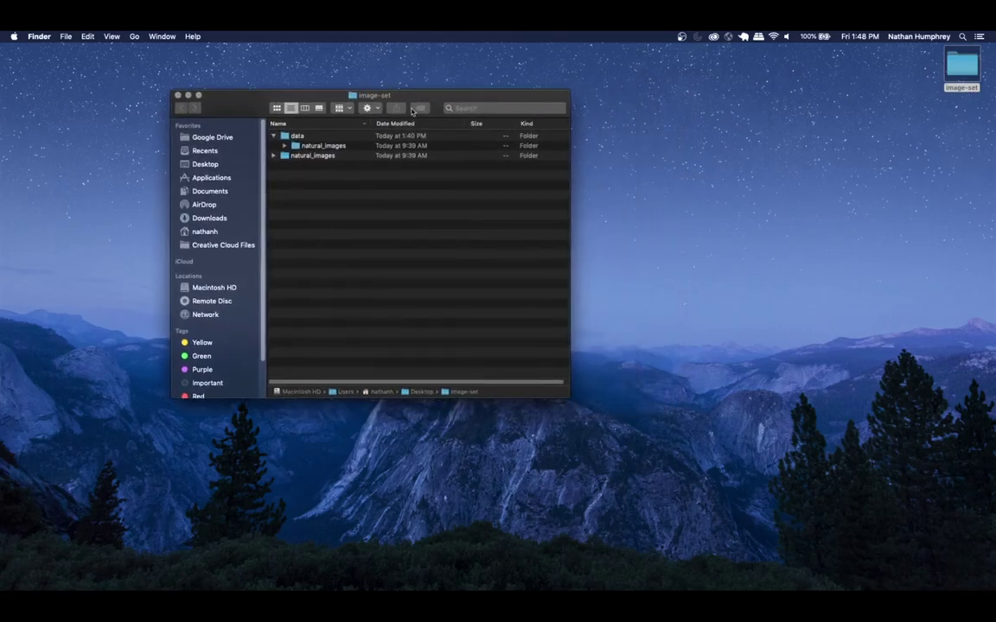
{"action": "left_click", "coordinate": [274, 136]}
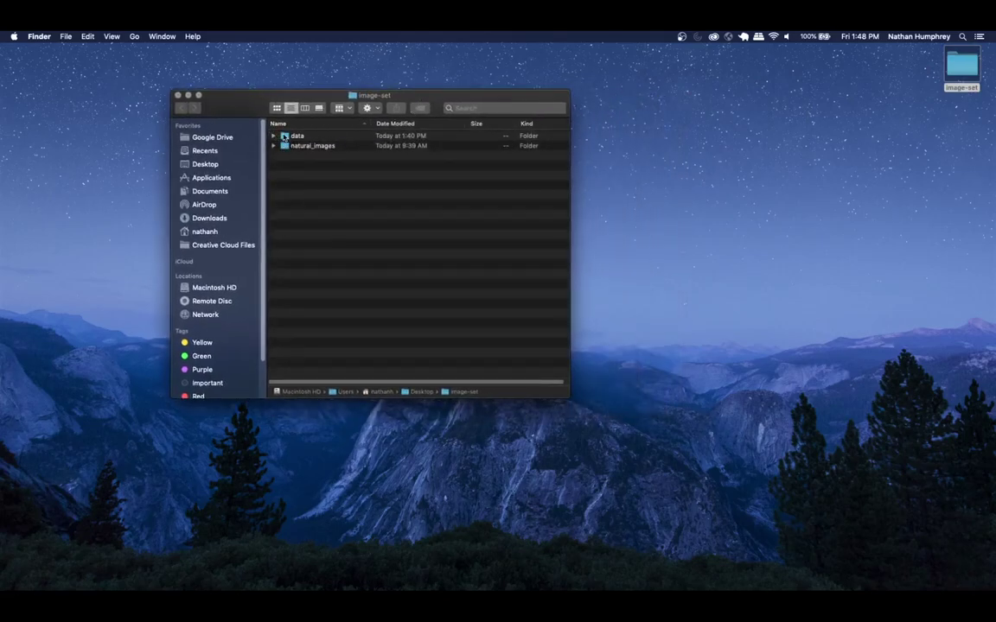
{"action": "left_click", "coordinate": [274, 137]}
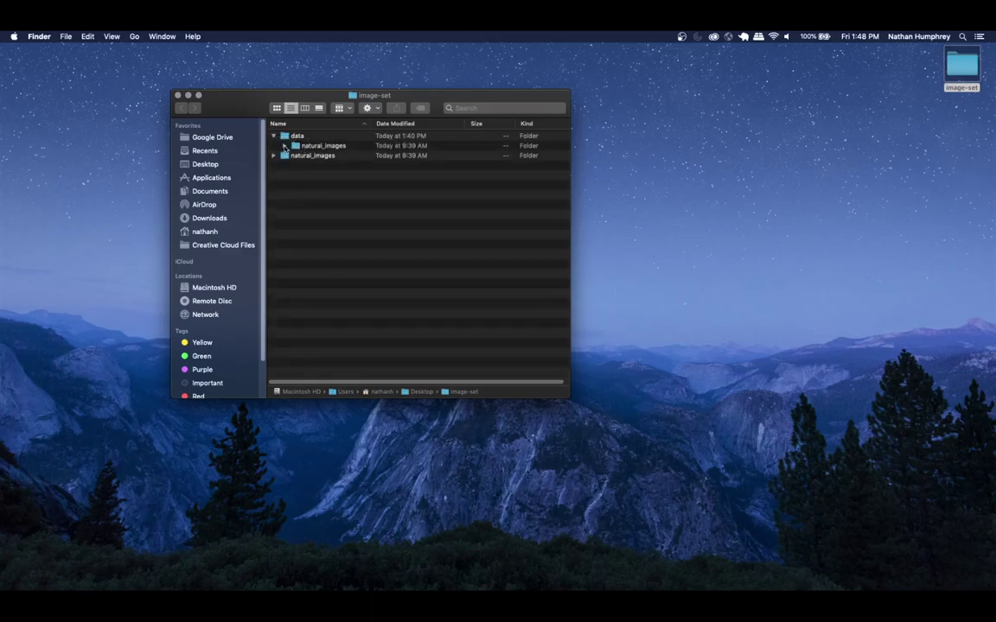
{"action": "left_click", "coordinate": [283, 145]}
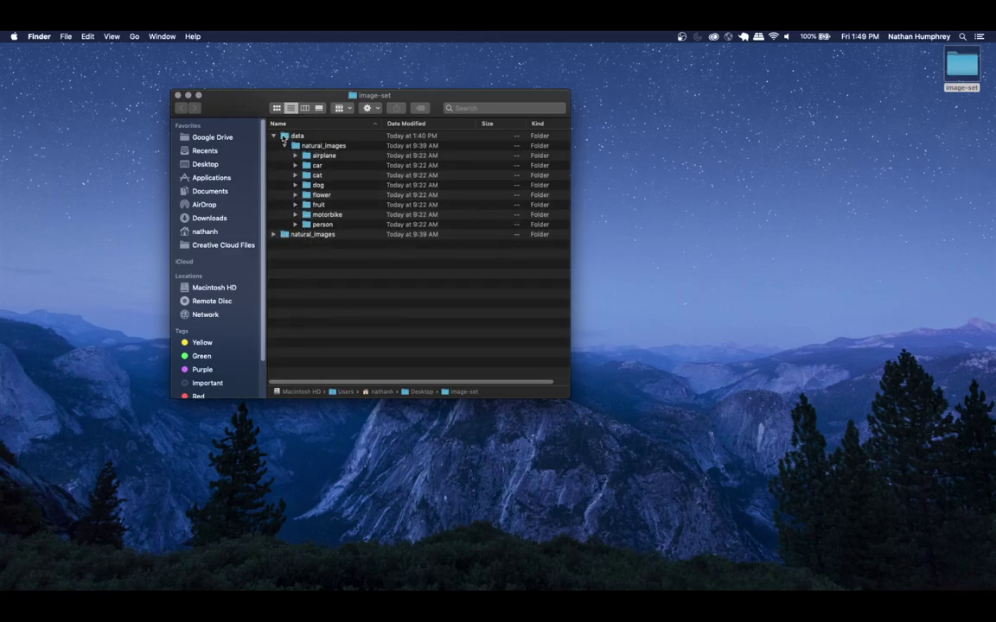
{"action": "double_click", "coordinate": [284, 140]}
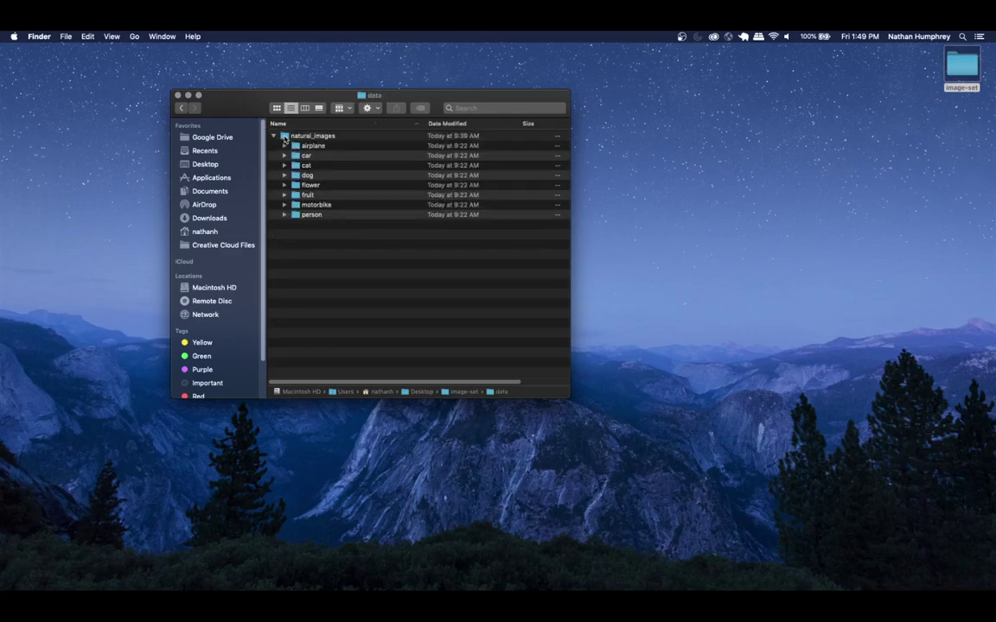
{"action": "left_click_drag", "start_coordinate": [280, 94], "coordinate": [227, 76]}
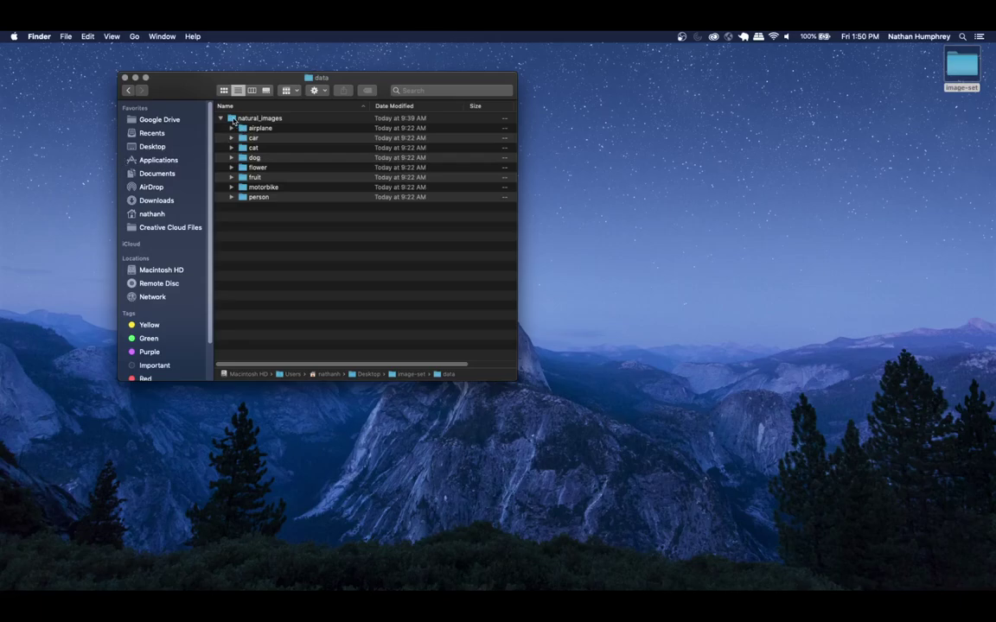
- Collapse natural_images and create a new folder named training inside the data folder
{"action": "left_click", "coordinate": [220, 117]}
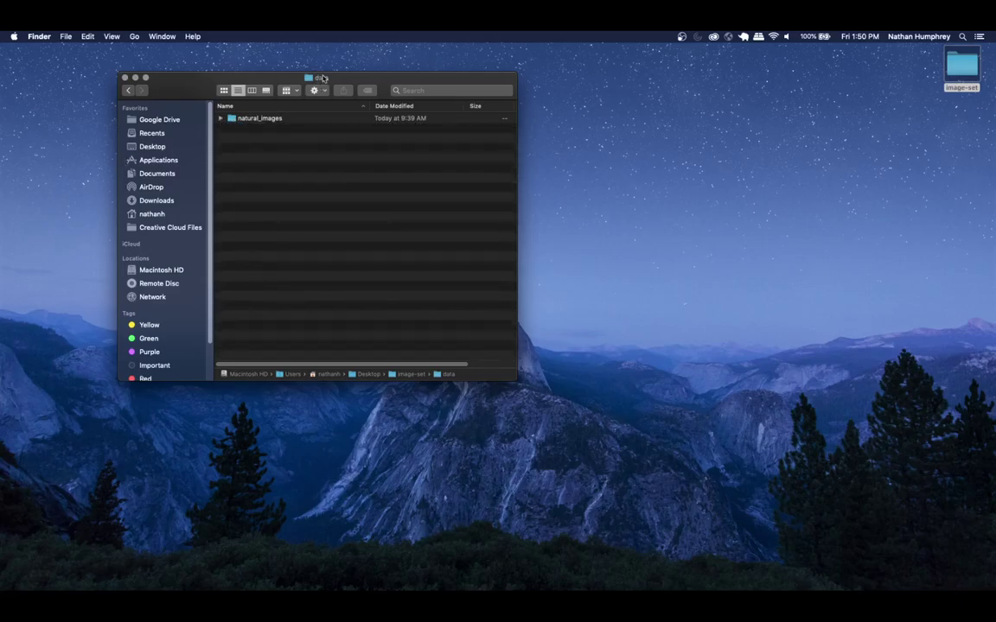
{"action": "right_click", "coordinate": [249, 130]}
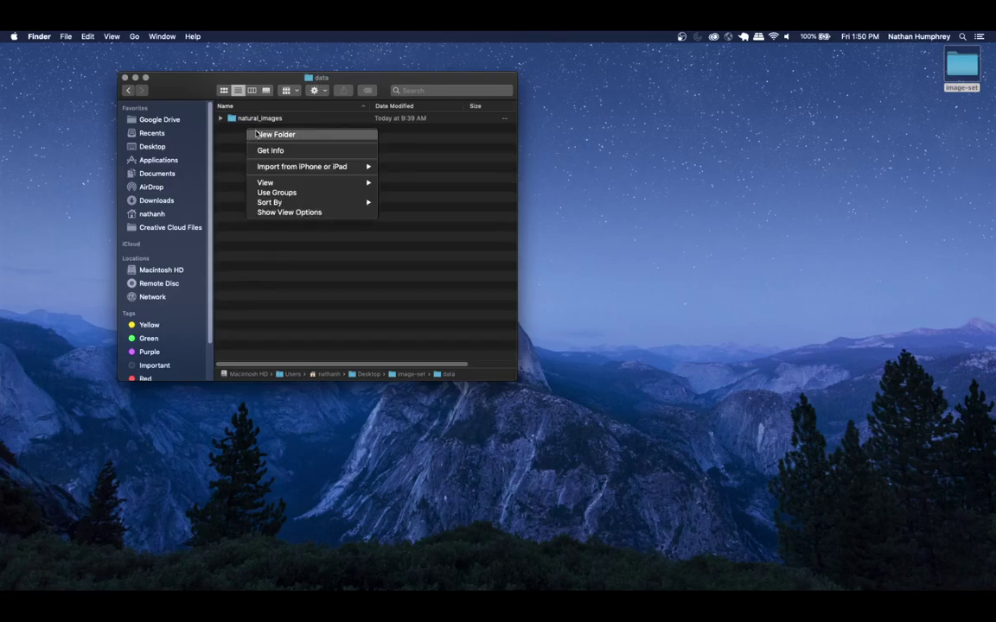
{"action": "left_click", "coordinate": [275, 135]}
{"action": "type", "text": "training"}
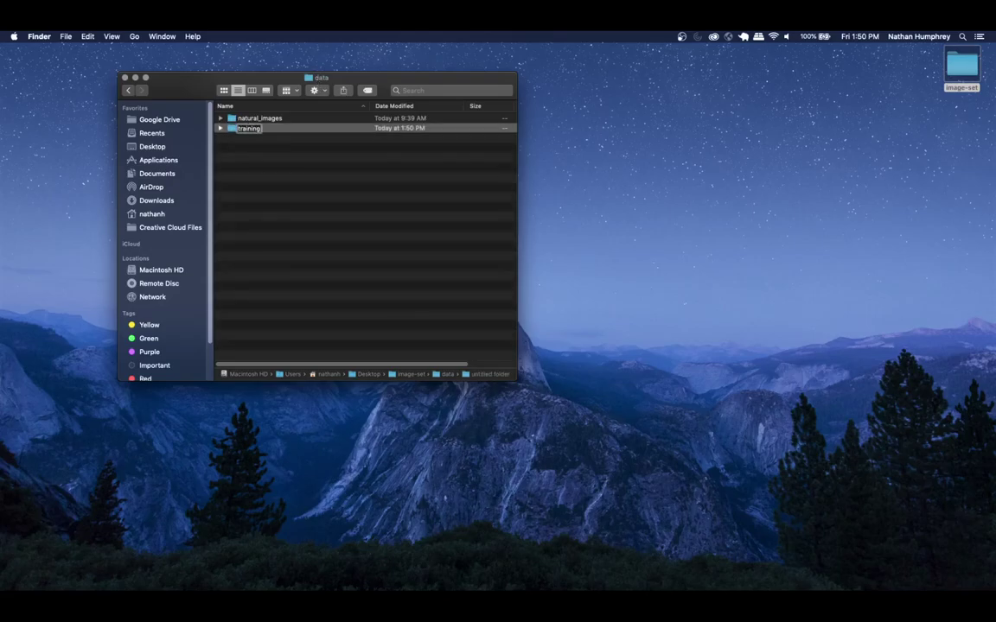
{"action": "key", "text": "Return"}
- Open image-set in a second Finder window and arrange it side by side with the data folder window
{"action": "left_click", "coordinate": [220, 128]}
{"action": "double_click", "coordinate": [231, 130]}
{"action": "left_click", "coordinate": [128, 90]}
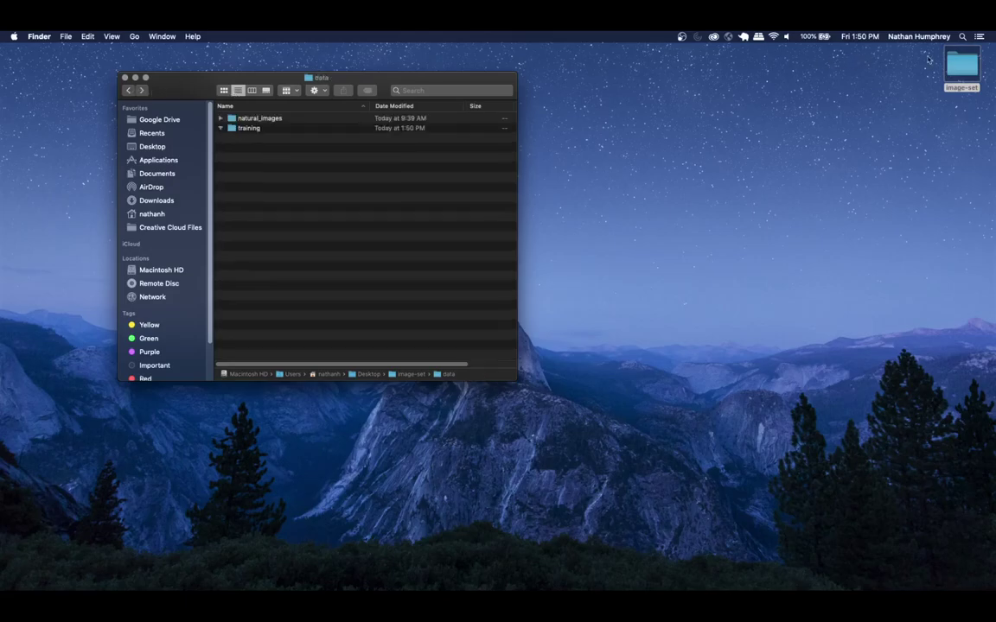
{"action": "double_click", "coordinate": [960, 67]}
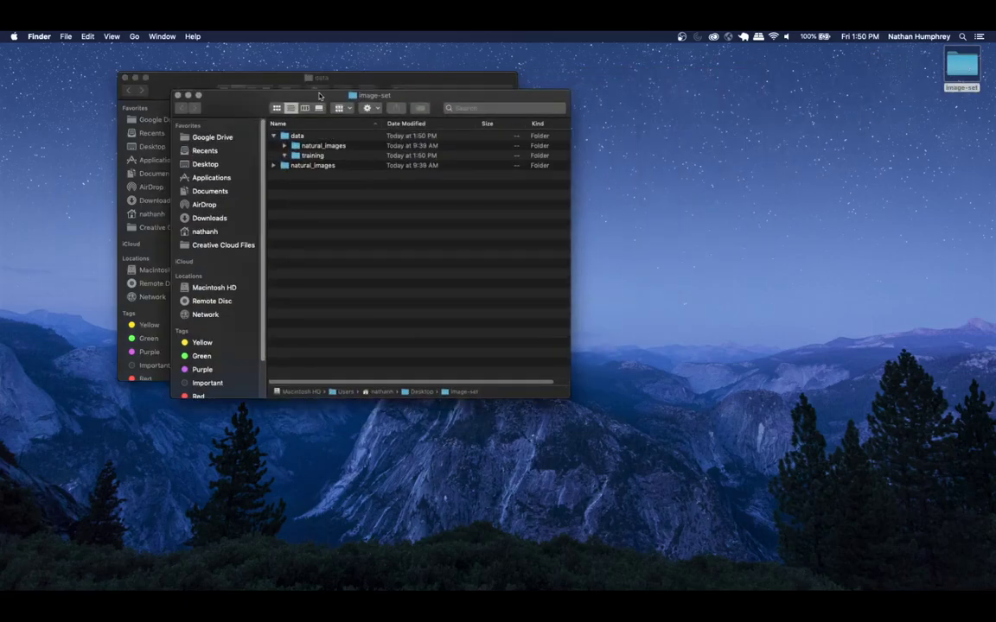
{"action": "left_click_drag", "start_coordinate": [319, 96], "coordinate": [566, 90]}
{"action": "left_click_drag", "start_coordinate": [392, 82], "coordinate": [326, 89]}
{"action": "left_click_drag", "start_coordinate": [481, 90], "coordinate": [516, 85]}
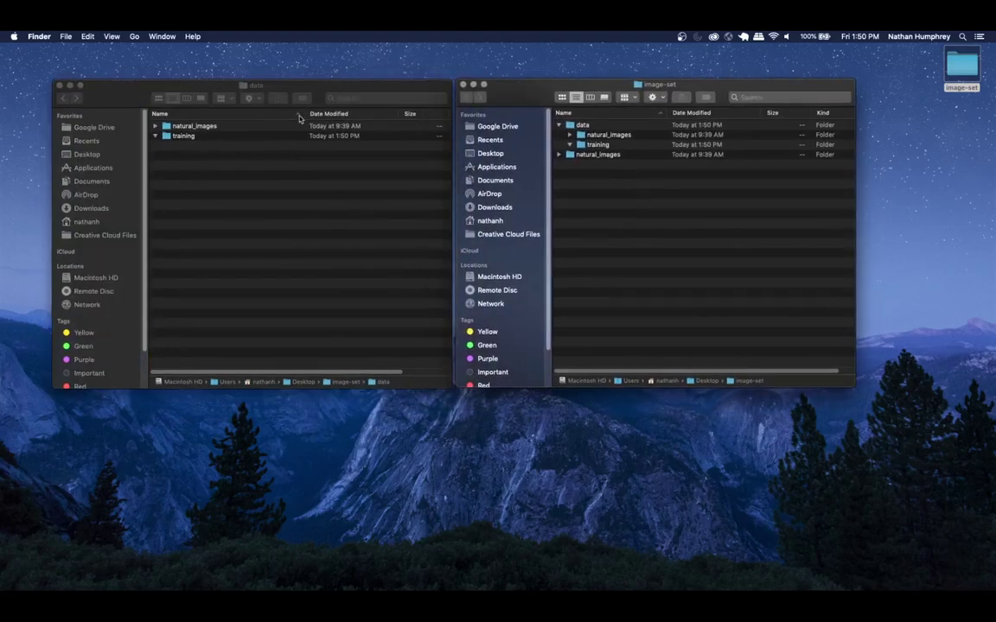
- Go into the training folder and create a subfolder named cat
{"action": "double_click", "coordinate": [178, 137]}
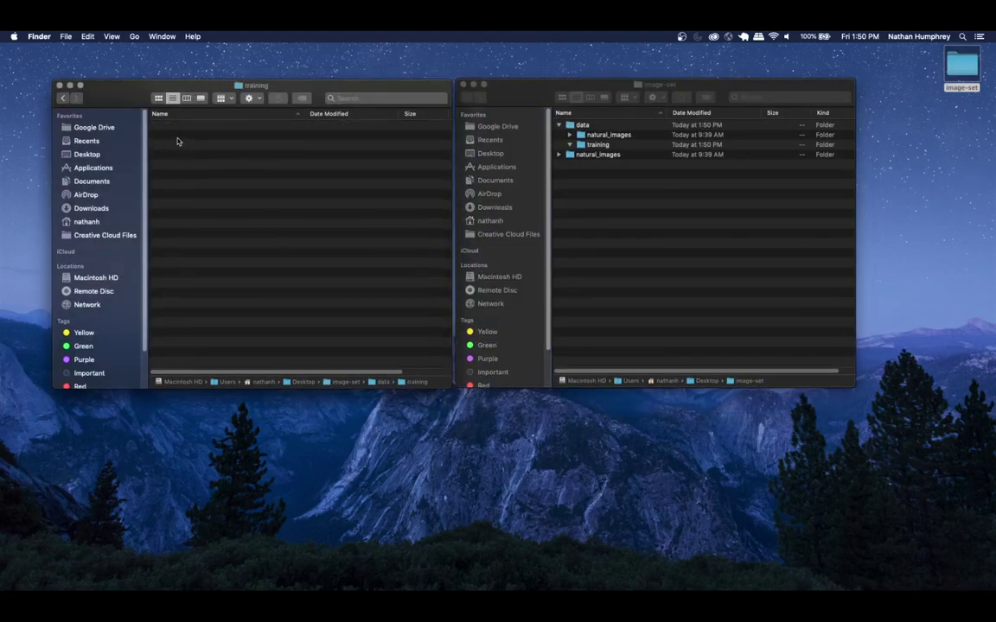
{"action": "right_click", "coordinate": [177, 141]}
{"action": "left_click", "coordinate": [194, 138]}
{"action": "type", "text": "cat"}
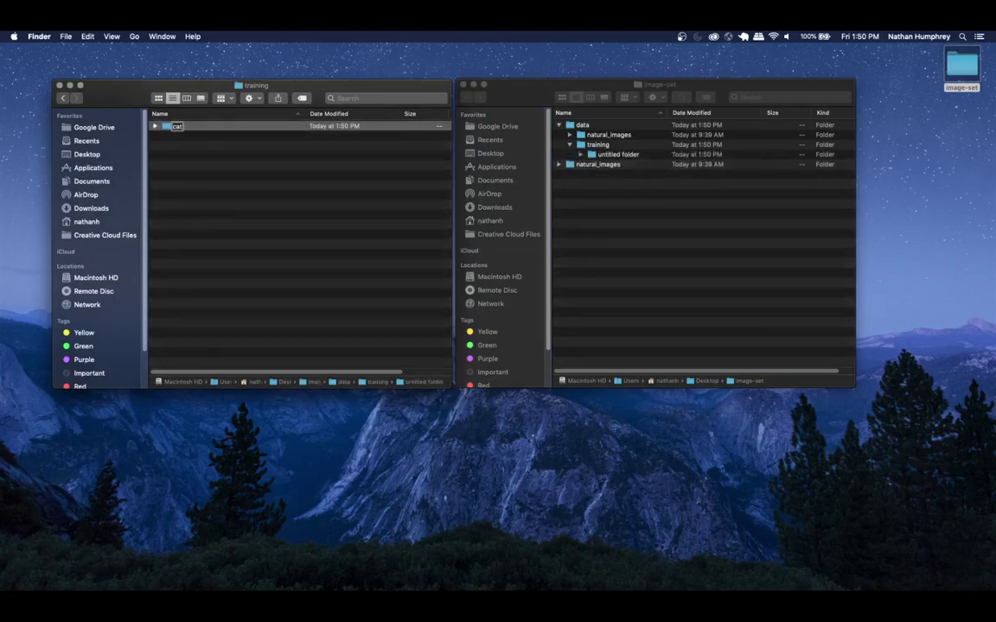
{"action": "key", "text": "Return"}
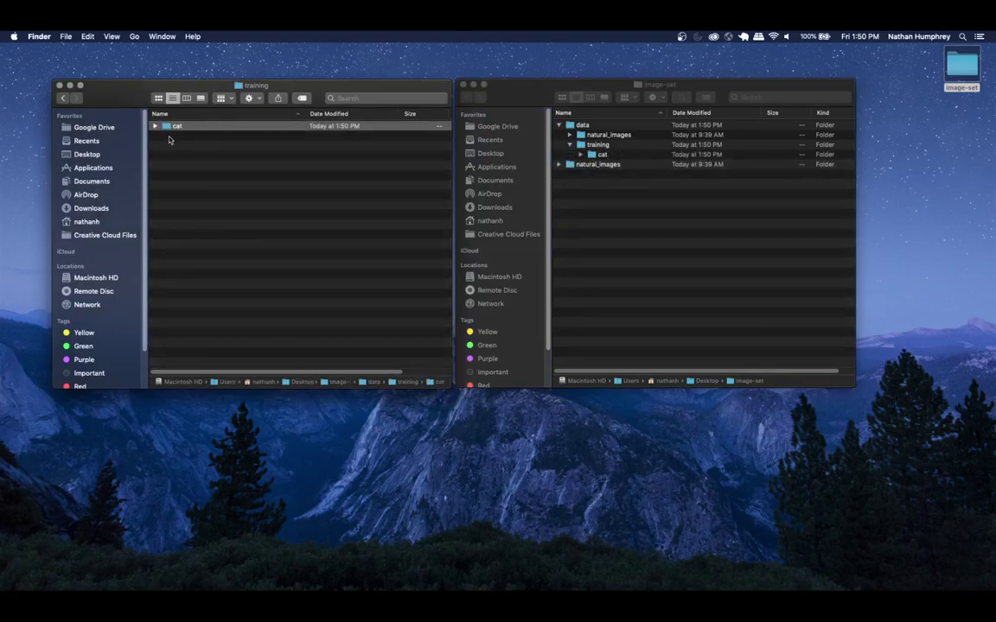
- Create a second subfolder named not_cat inside the training folder
{"action": "right_click", "coordinate": [171, 140]}
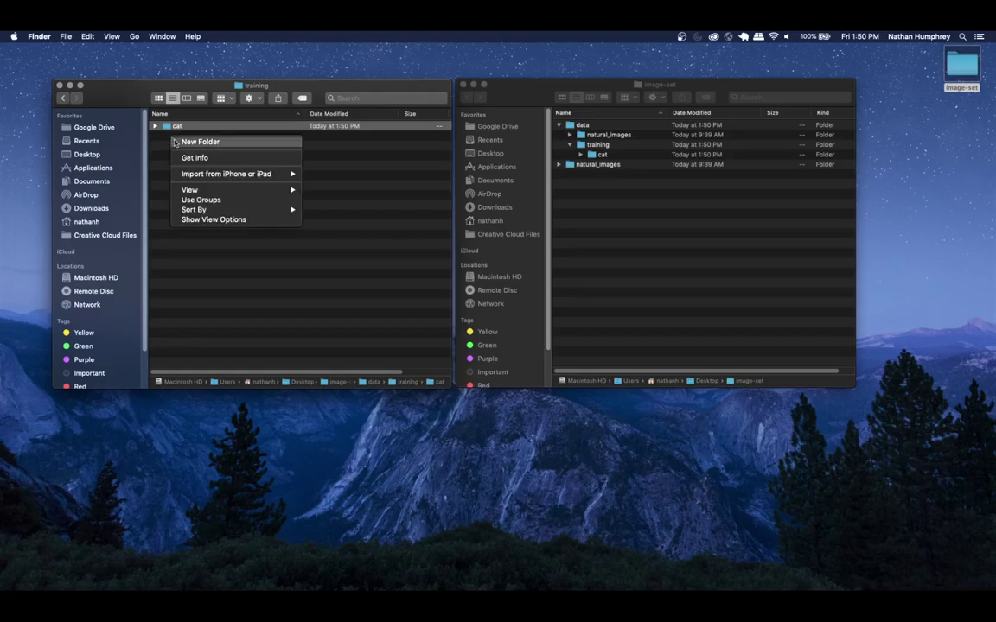
{"action": "left_click", "coordinate": [181, 140]}
{"action": "type", "text": "not"}
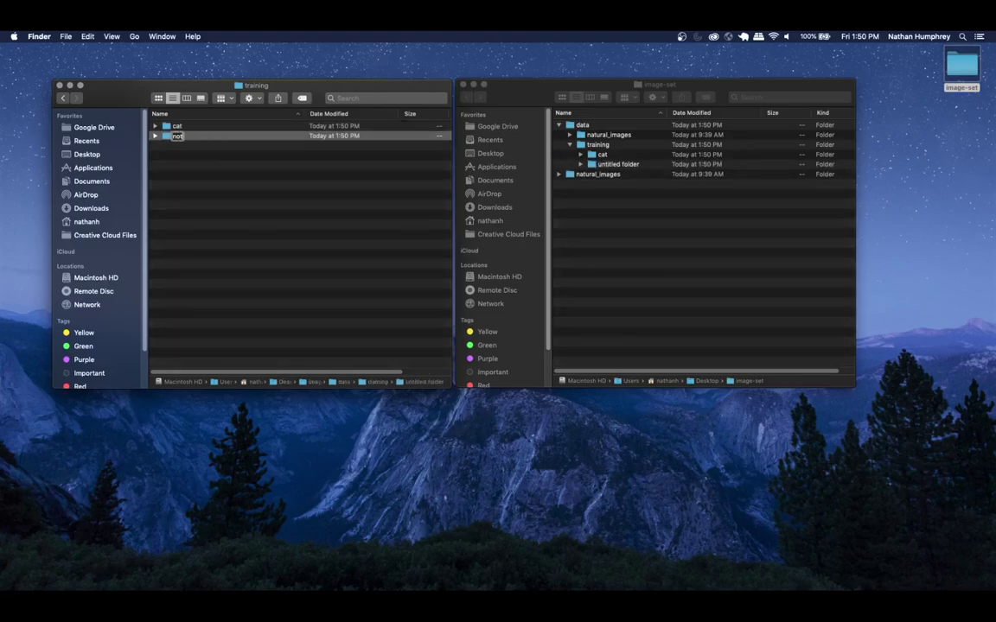
{"action": "type", "text": "_cat"}
{"action": "key", "text": "Return"}
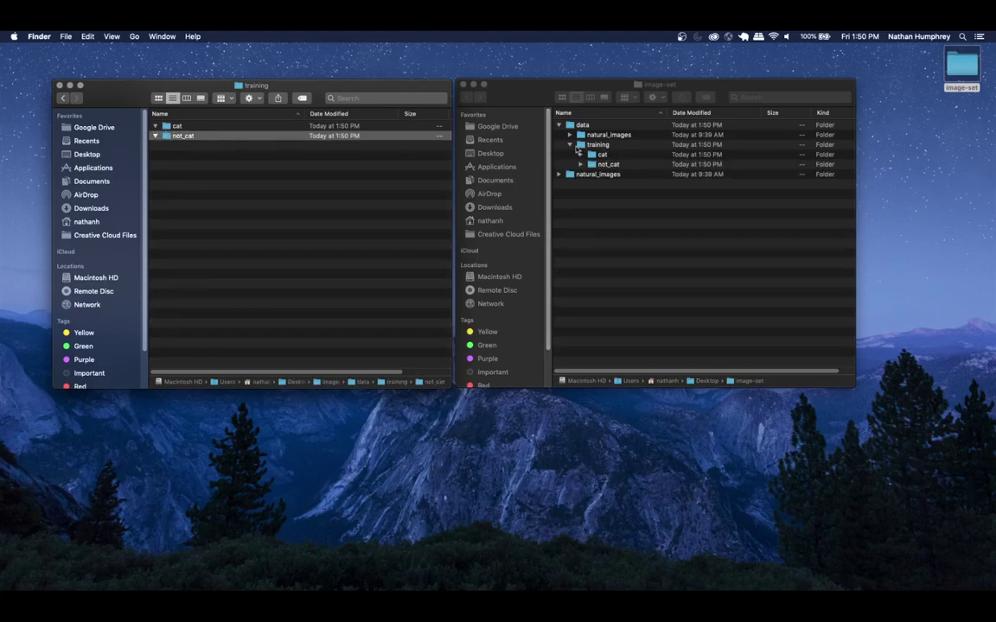
- In the image-set window, collapse training and expand natural_images and its cat folder to look through the cat images
{"action": "left_click", "coordinate": [570, 145]}
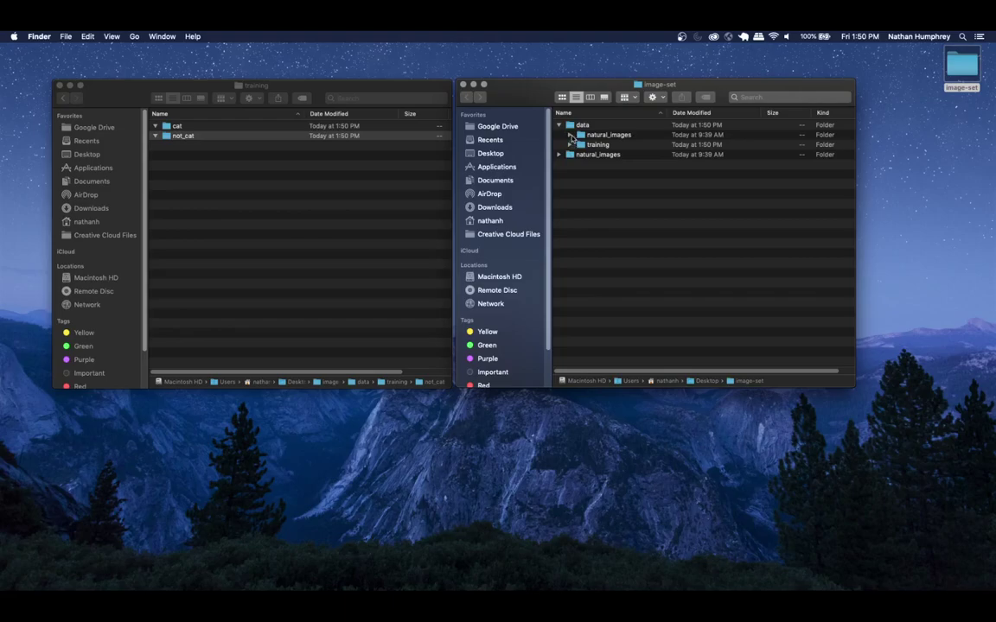
{"action": "left_click", "coordinate": [570, 135]}
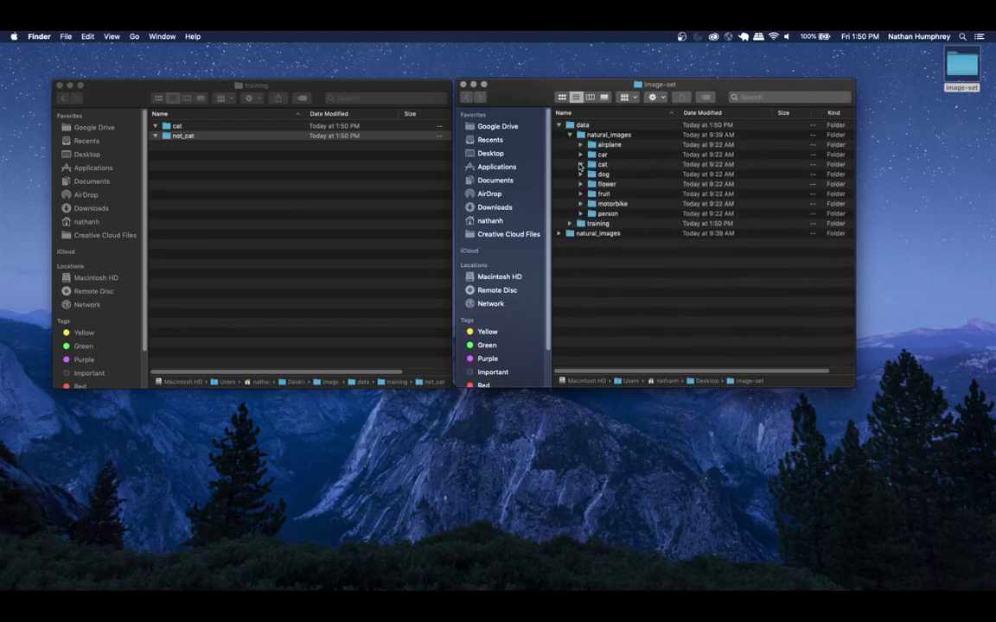
{"action": "left_click", "coordinate": [580, 165]}
{"action": "left_click_drag", "start_coordinate": [852, 122], "coordinate": [852, 328]}
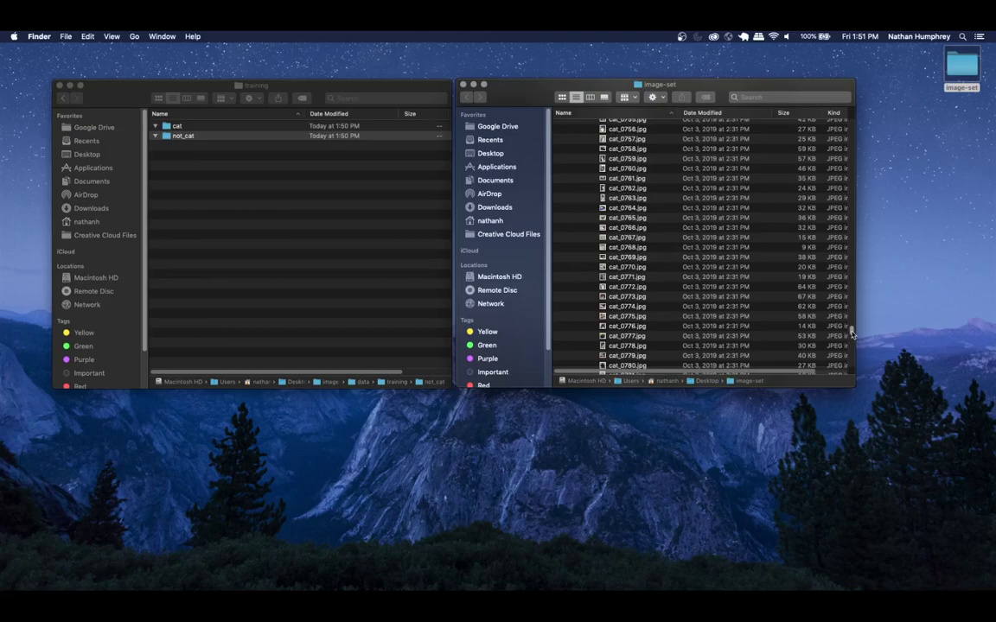
{"action": "left_click_drag", "start_coordinate": [852, 333], "coordinate": [852, 141]}
{"action": "scroll", "coordinate": [666, 214], "scroll_direction": "up", "scroll_amount": 10}
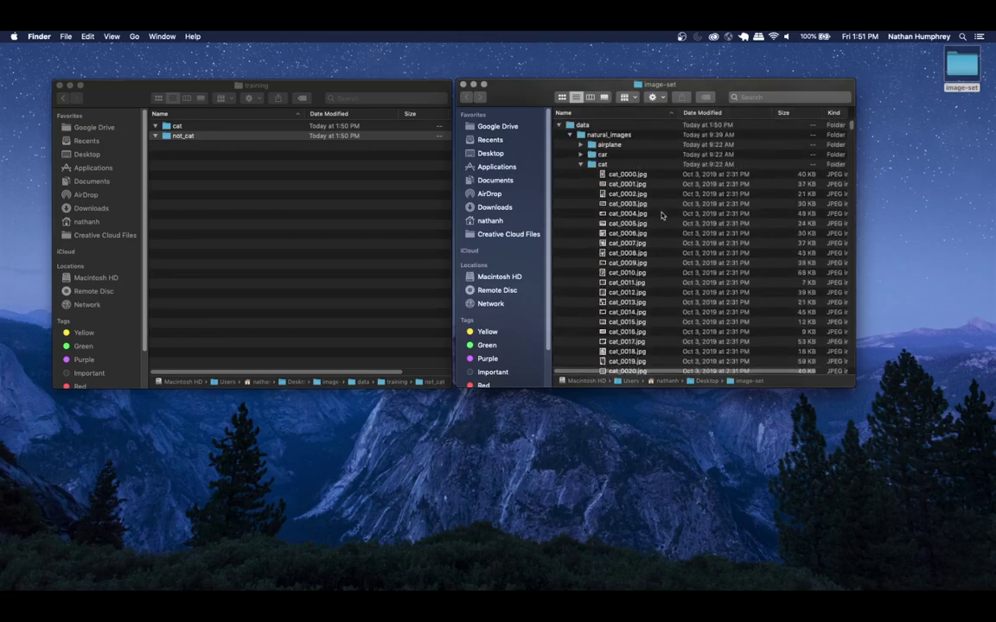
- Copy cat_0000.jpg through cat_0099.jpg into the training set's cat folder and return to the training folder
{"action": "left_click", "coordinate": [620, 176]}
{"action": "scroll", "coordinate": [625, 195], "scroll_direction": "down", "scroll_amount": 20}
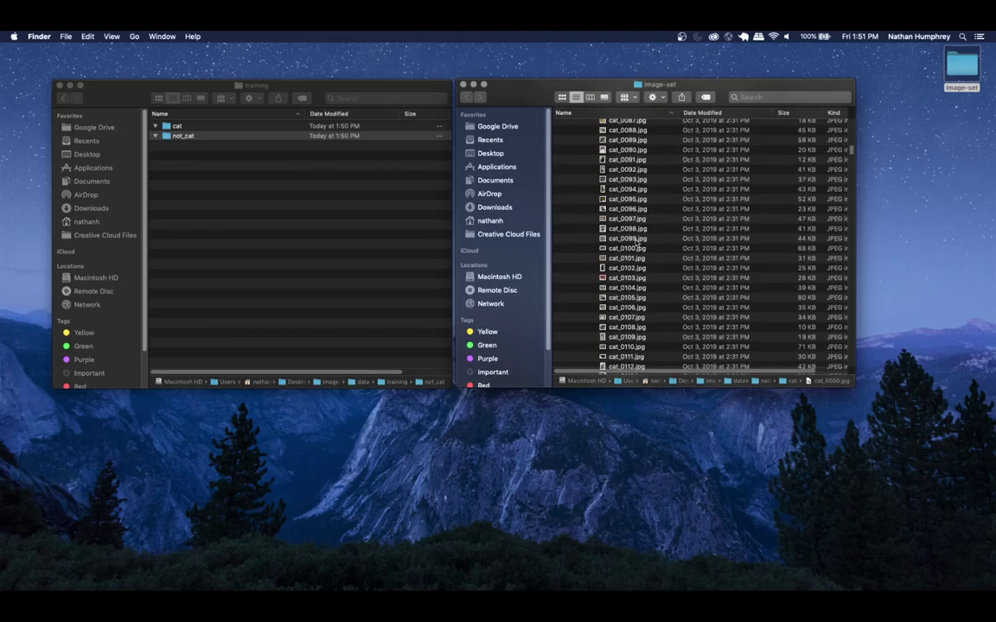
{"action": "left_click", "coordinate": [637, 239], "text": "shift"}
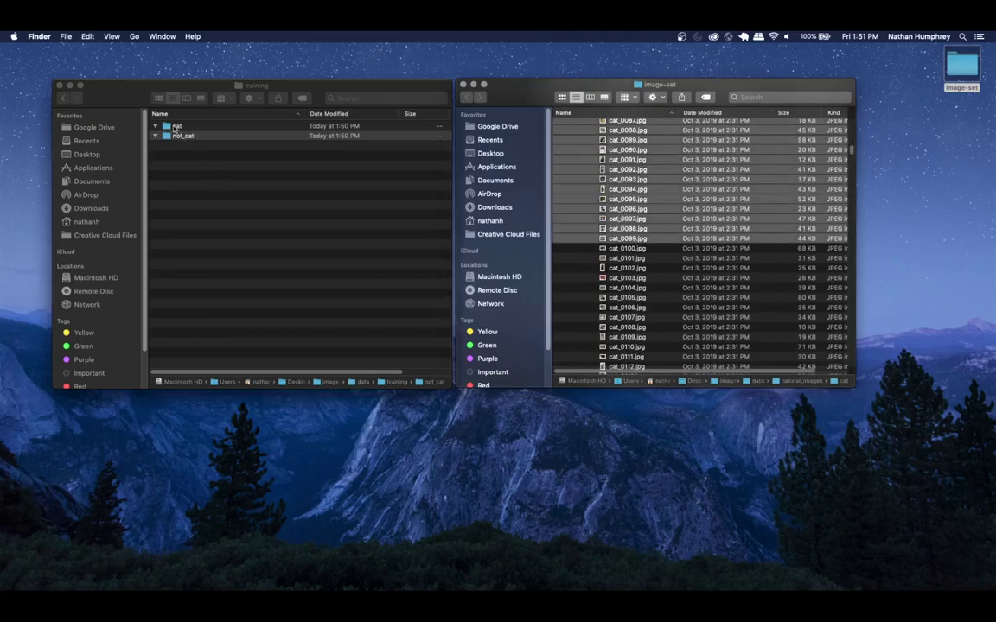
{"action": "double_click", "coordinate": [177, 126]}
{"action": "key", "text": "super+v"}
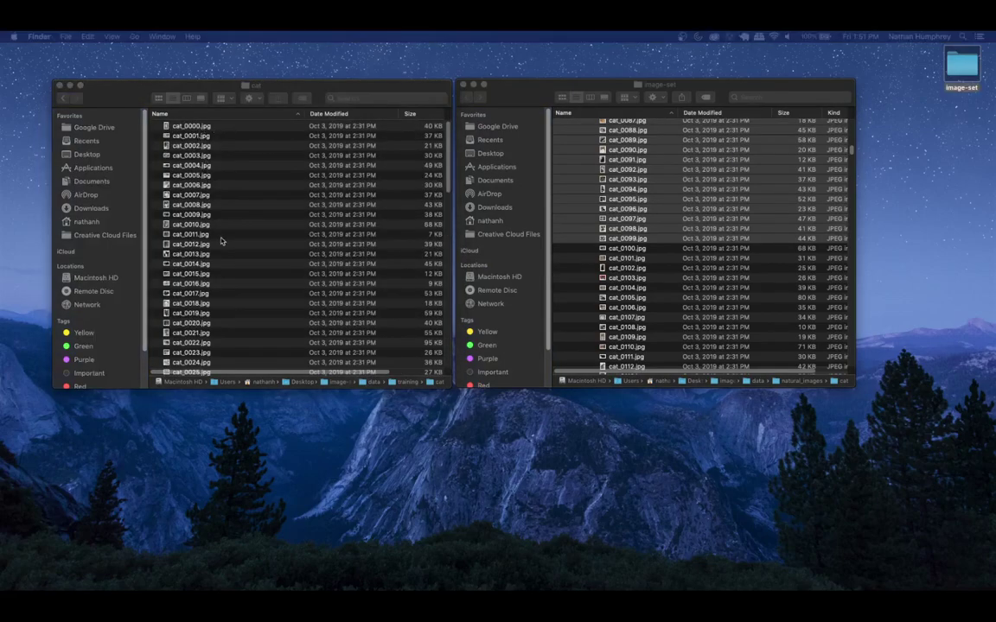
{"action": "left_click", "coordinate": [63, 97]}
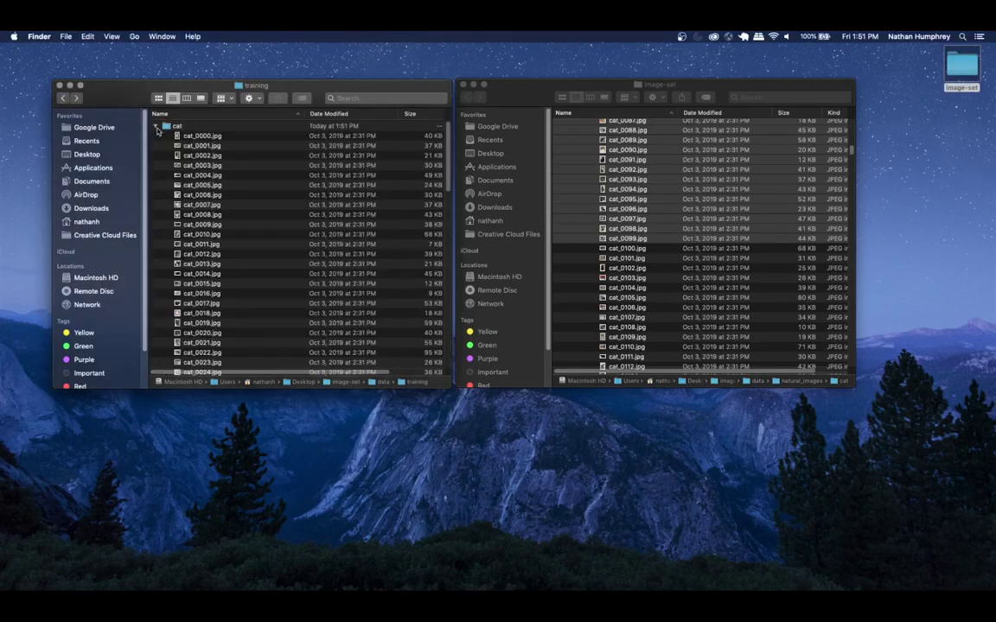
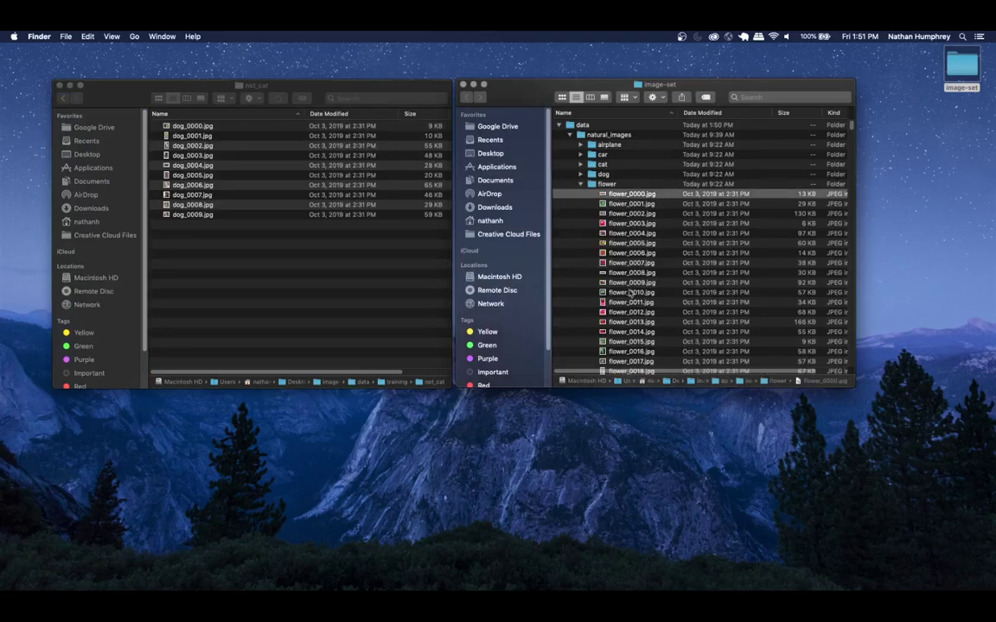
- Copy flower_0000.jpg through flower_0009.jpg from the flower folder into not_cat
{"action": "left_click", "coordinate": [632, 283], "text": "shift"}
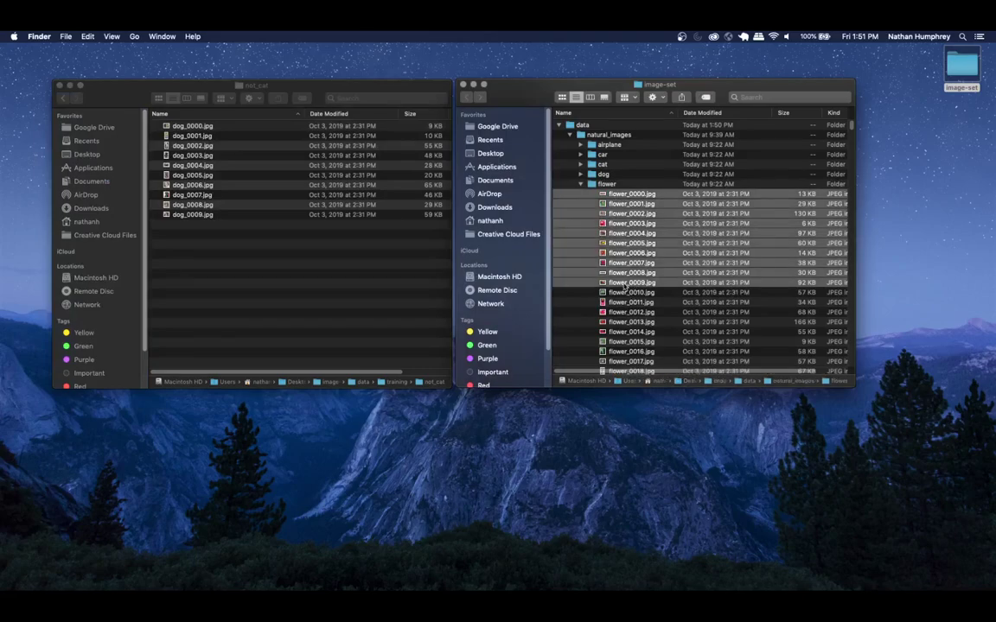
{"action": "left_click", "coordinate": [296, 274]}
{"action": "key", "text": "super+v"}
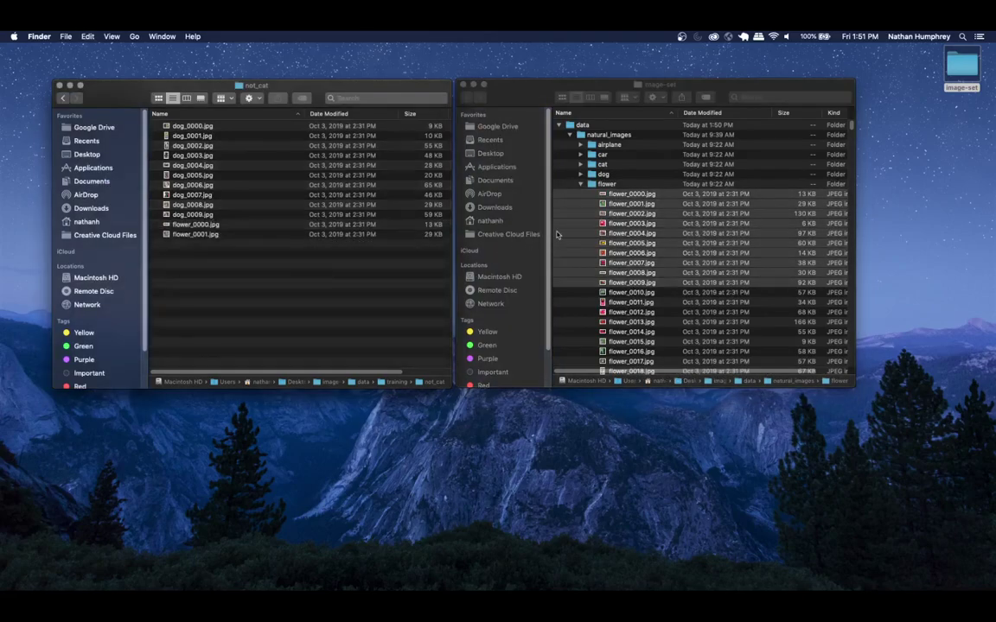
- Collapse the flower folder and copy fruit_0000.jpg through fruit_0009.jpg from the fruit folder into not_cat
{"action": "left_click", "coordinate": [581, 185]}
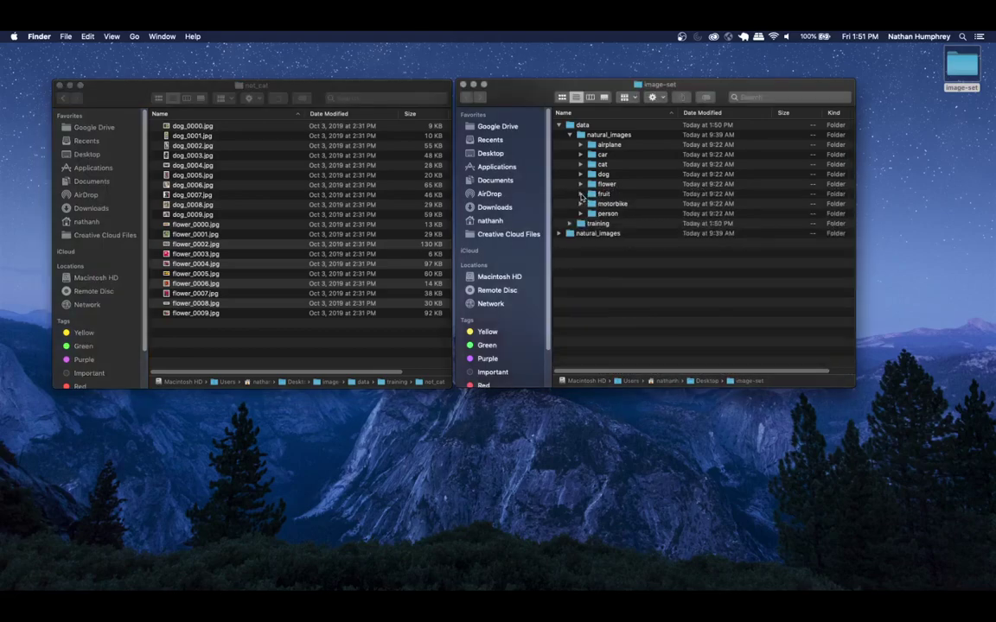
{"action": "left_click", "coordinate": [581, 195]}
{"action": "left_click", "coordinate": [628, 204]}
{"action": "left_click", "coordinate": [635, 293], "text": "shift"}
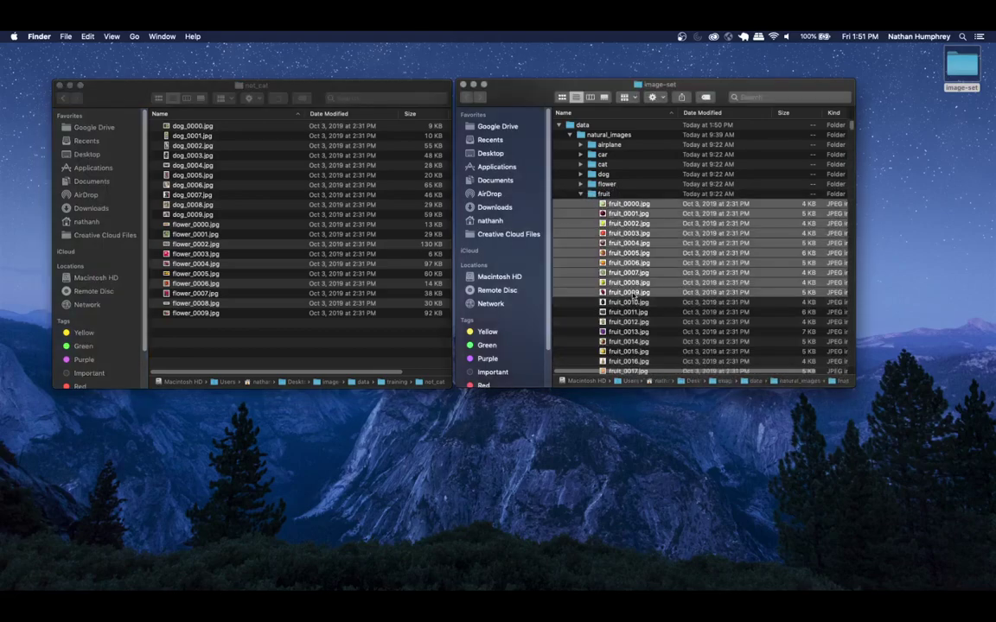
{"action": "left_click", "coordinate": [241, 245]}
{"action": "key", "text": "super+v"}
{"action": "left_click", "coordinate": [475, 91]}
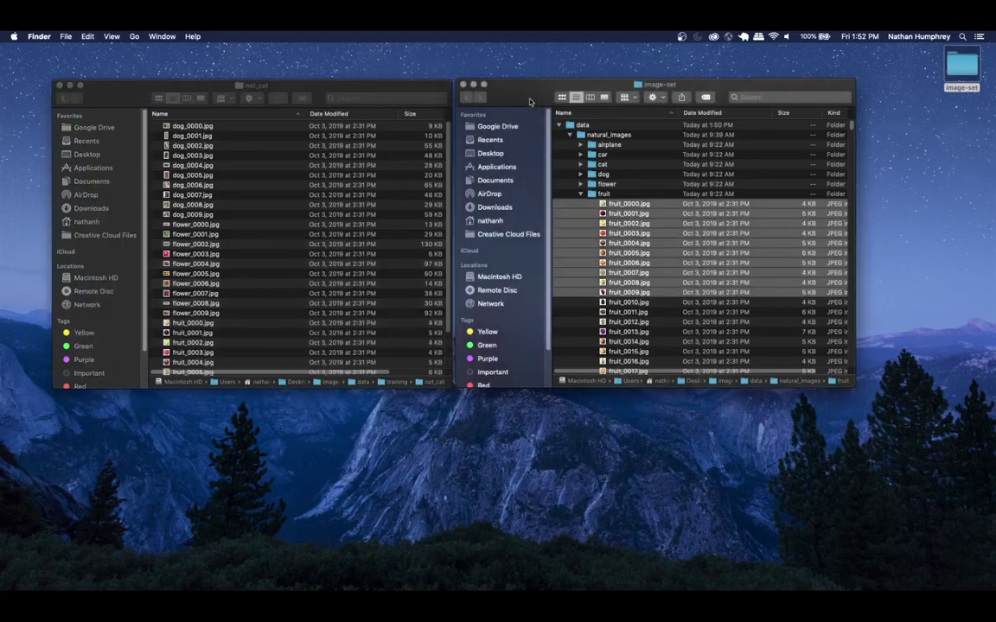
- Copy motorbike_0000.jpg through motorbike_0009.jpg from the motorbike folder into not_cat and collapse the fruit and motorbike folders
{"action": "left_click", "coordinate": [581, 194]}
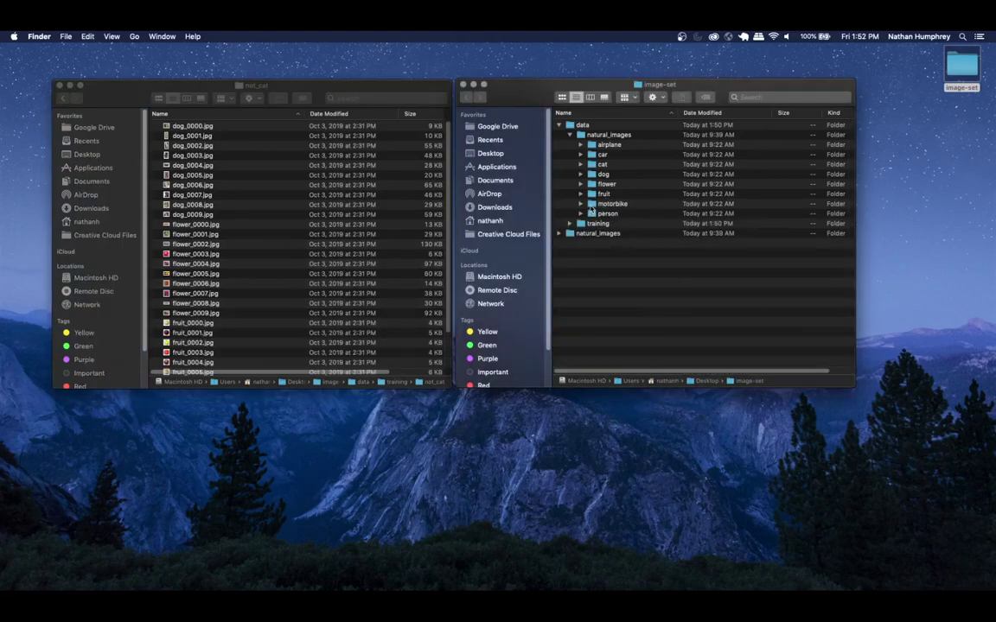
{"action": "left_click", "coordinate": [581, 205]}
{"action": "left_click", "coordinate": [618, 215]}
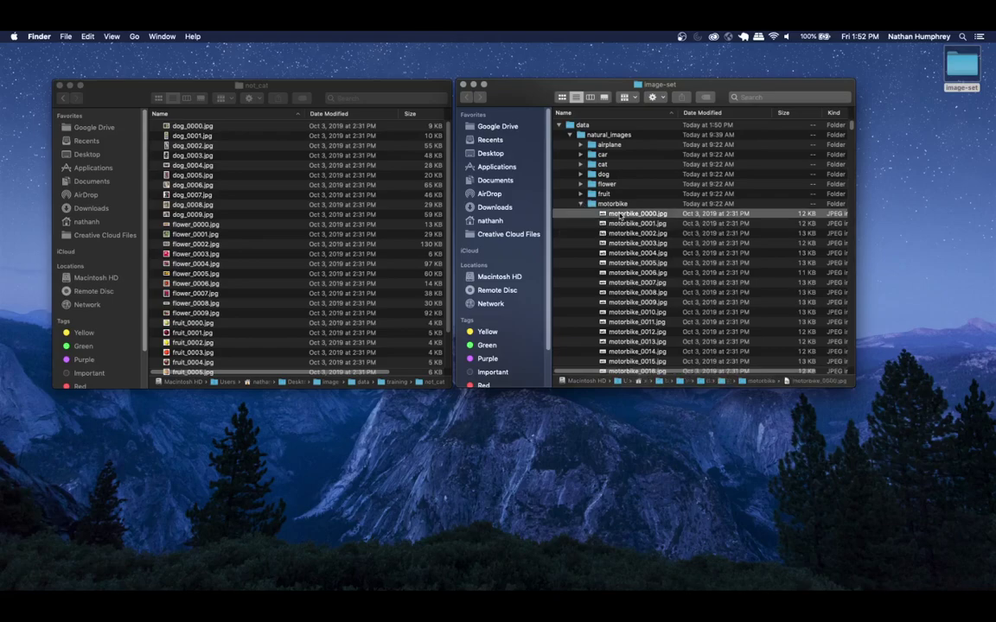
{"action": "left_click", "coordinate": [630, 303], "text": "shift"}
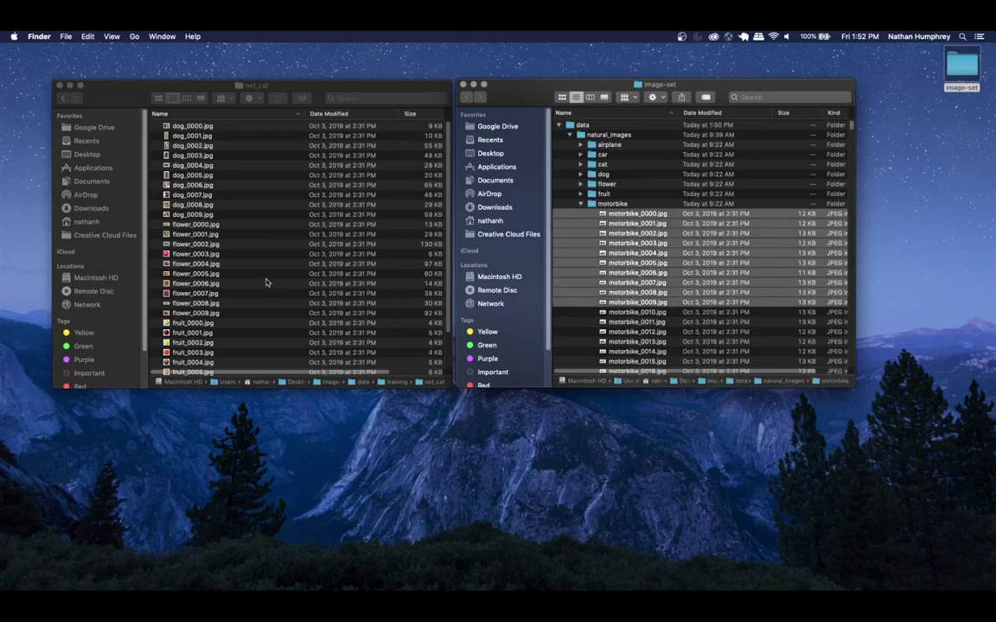
{"action": "left_click", "coordinate": [266, 281]}
{"action": "key", "text": "super+v"}
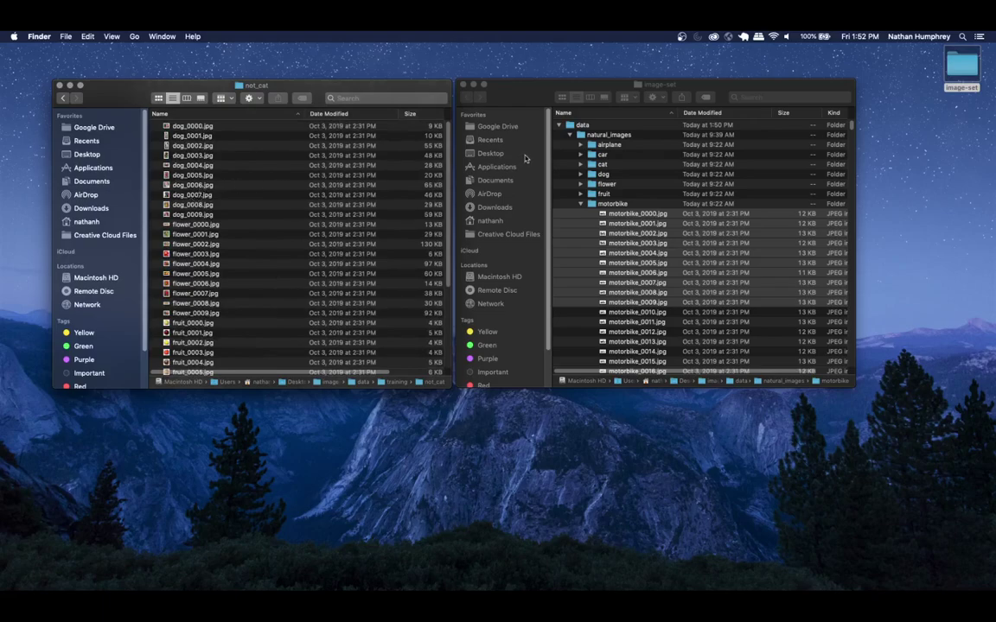
{"action": "left_click", "coordinate": [582, 208]}
{"action": "left_click", "coordinate": [581, 205]}
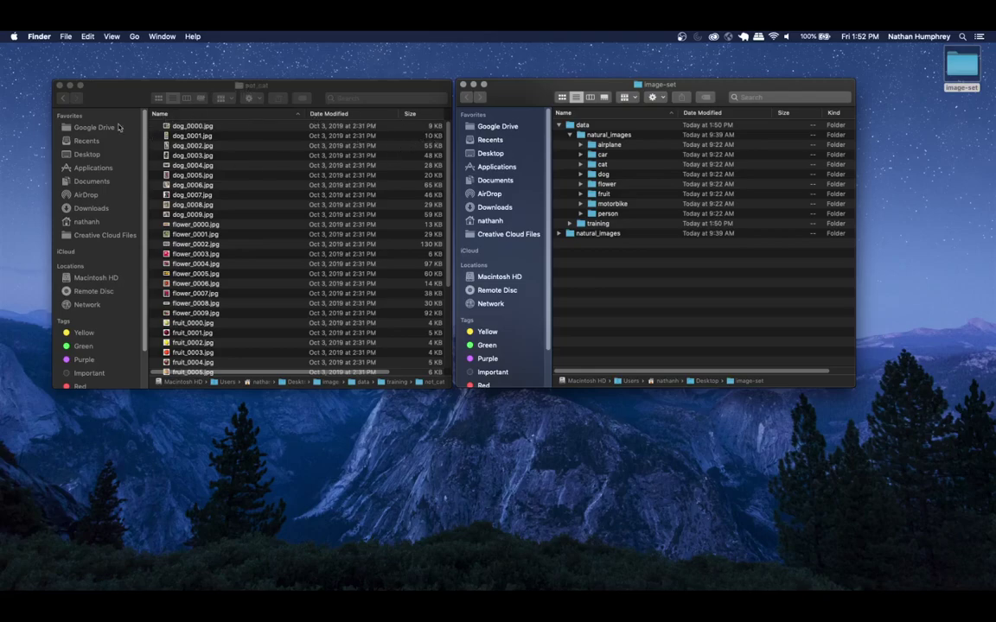
- Go back from not_cat to the data folder and create a new folder named testing in it
{"action": "left_click", "coordinate": [62, 98]}
{"action": "key", "text": "Left"}
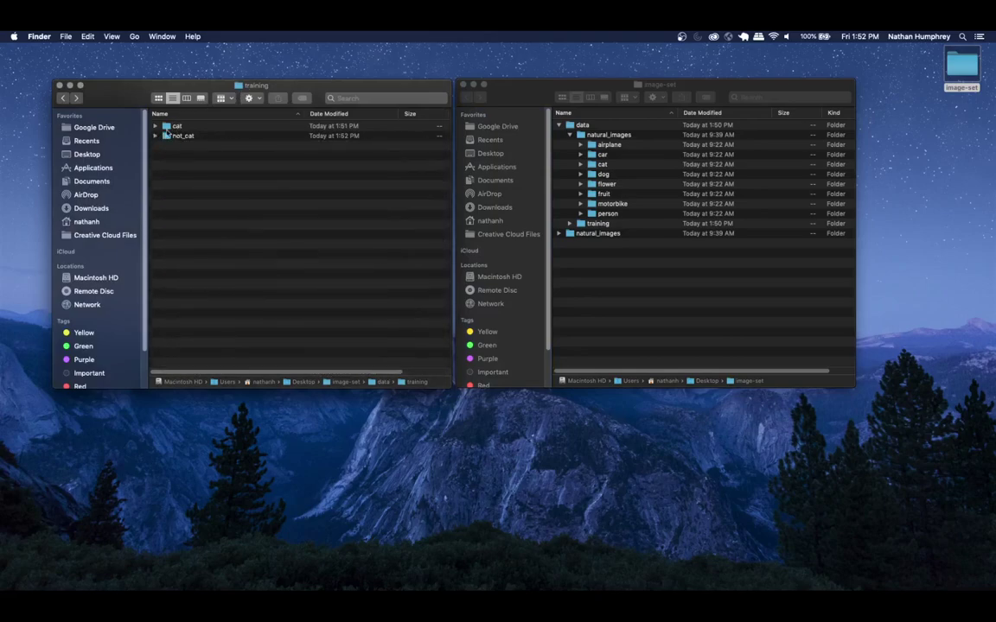
{"action": "left_click", "coordinate": [64, 99]}
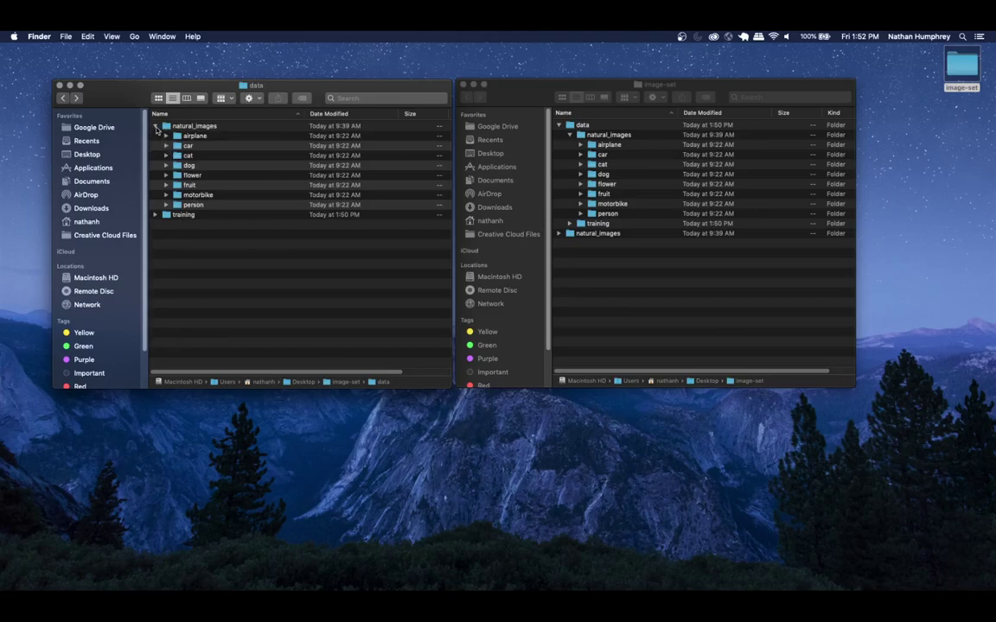
{"action": "left_click", "coordinate": [156, 127]}
{"action": "right_click", "coordinate": [170, 146]}
{"action": "left_click", "coordinate": [182, 152]}
{"action": "type", "text": "testing"}
{"action": "key", "text": "Return"}
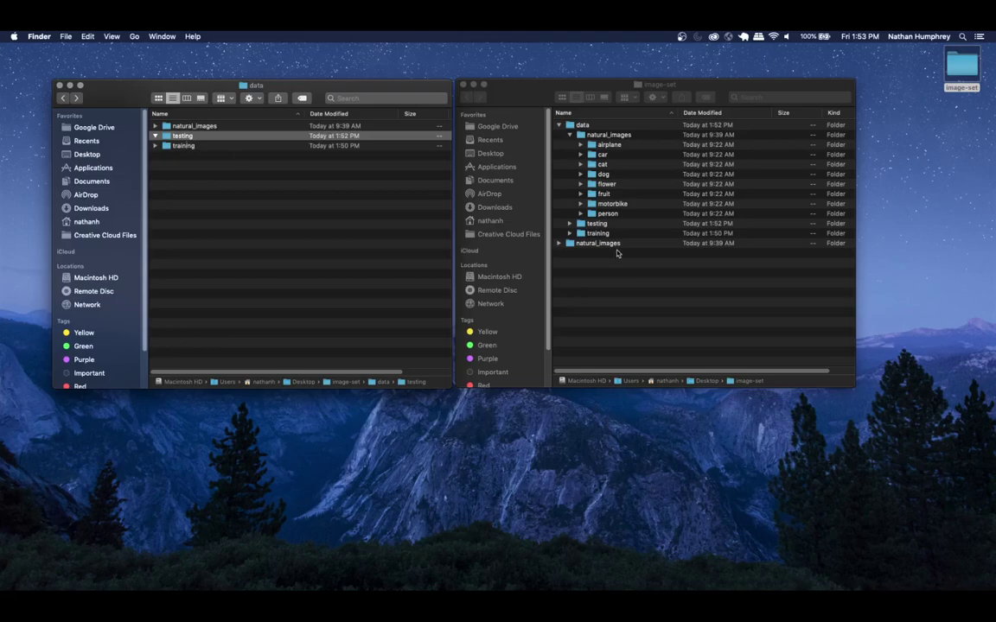
- Copy cat_0100.jpg through cat_0109.jpg from the natural_images cat folder into the testing folder
{"action": "left_click", "coordinate": [570, 136]}
{"action": "left_click", "coordinate": [569, 135]}
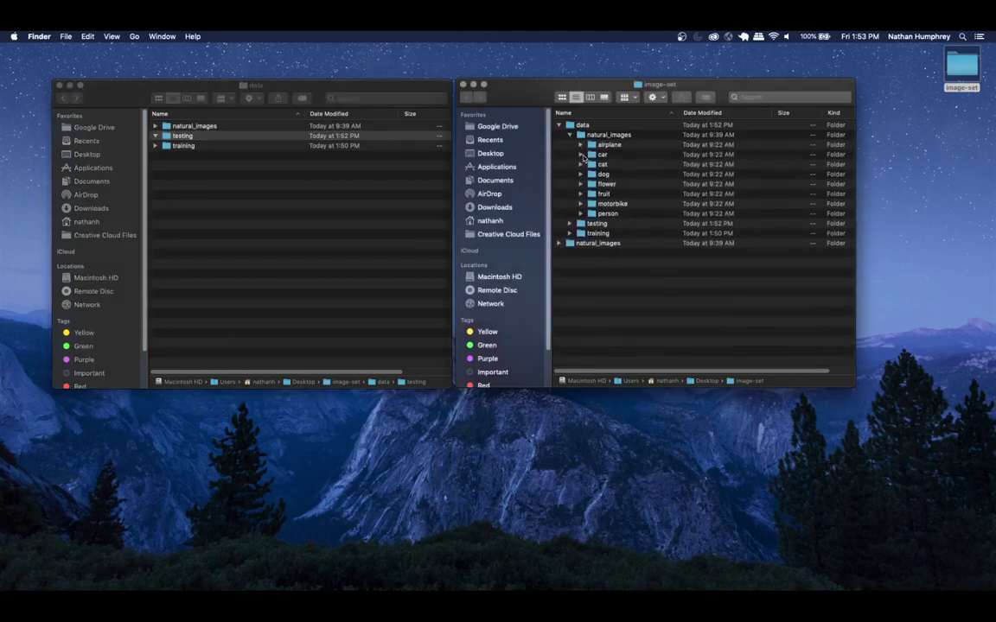
{"action": "left_click", "coordinate": [582, 164]}
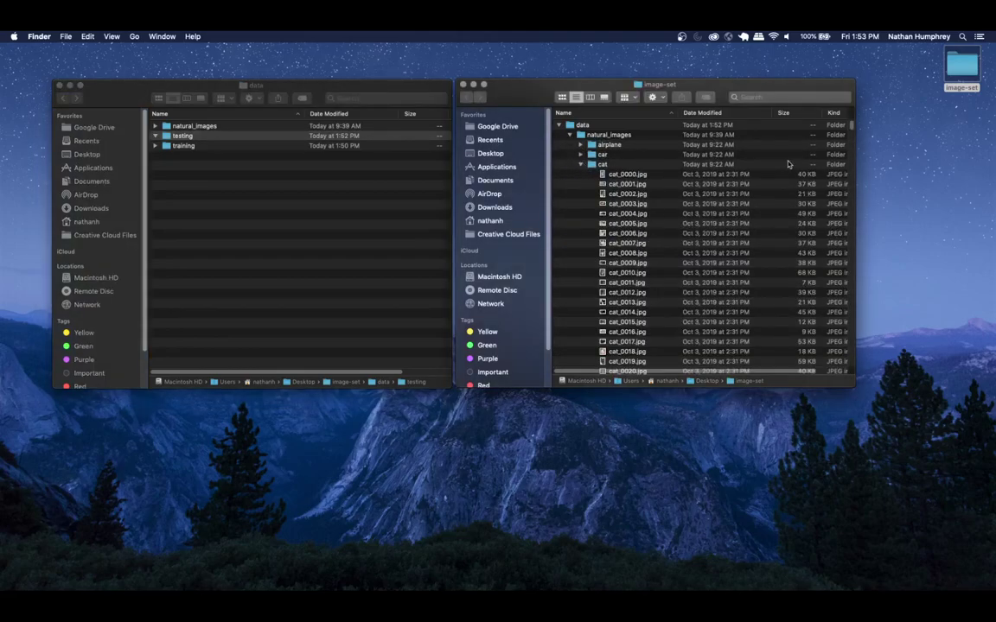
{"action": "scroll", "coordinate": [852, 129], "scroll_direction": "down", "scroll_amount": 20}
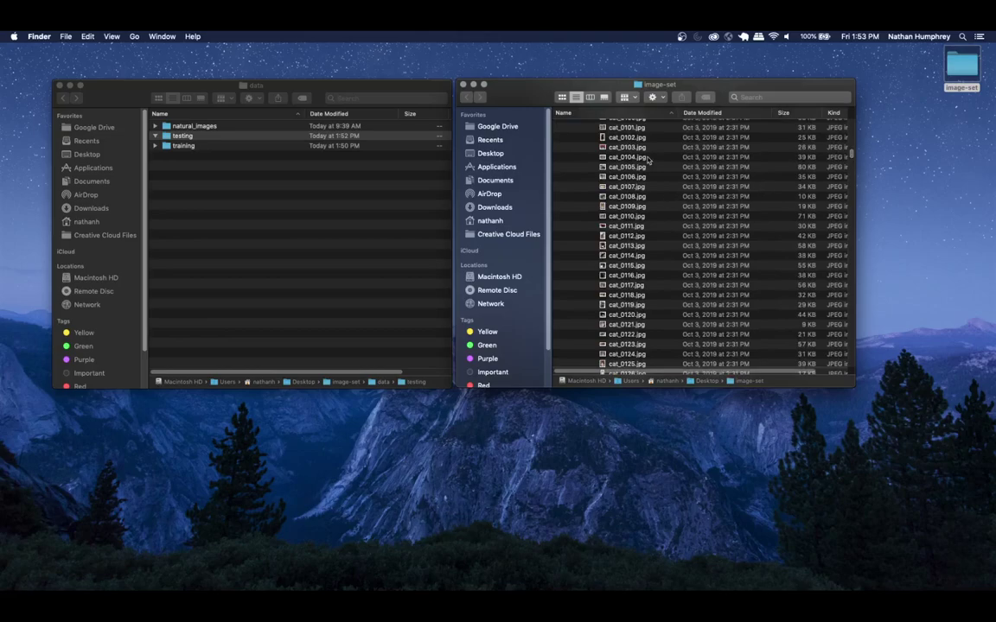
{"action": "scroll", "coordinate": [628, 127], "scroll_direction": "up", "scroll_amount": 1}
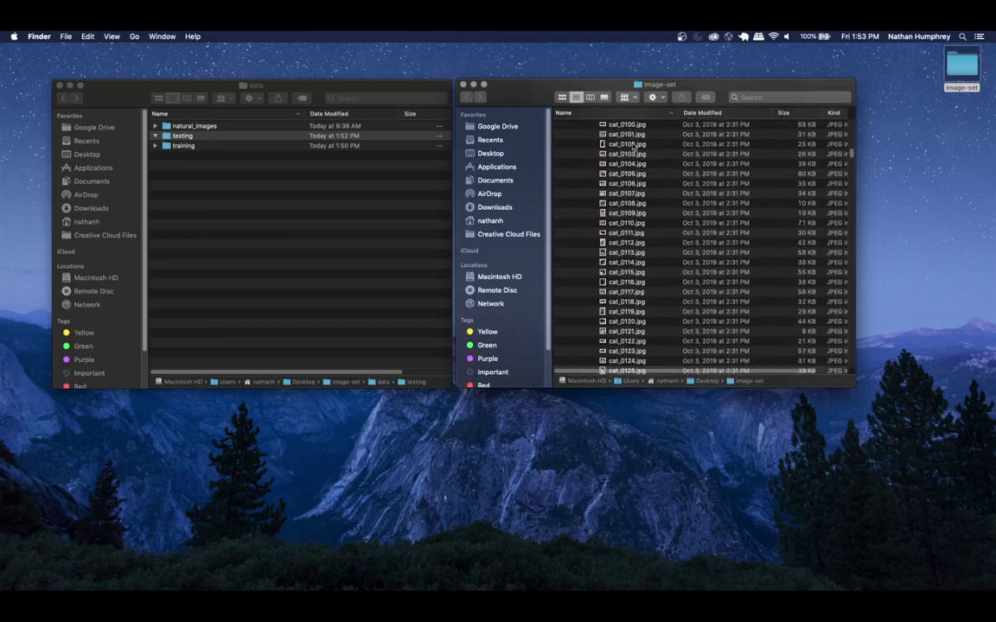
{"action": "left_click", "coordinate": [570, 124]}
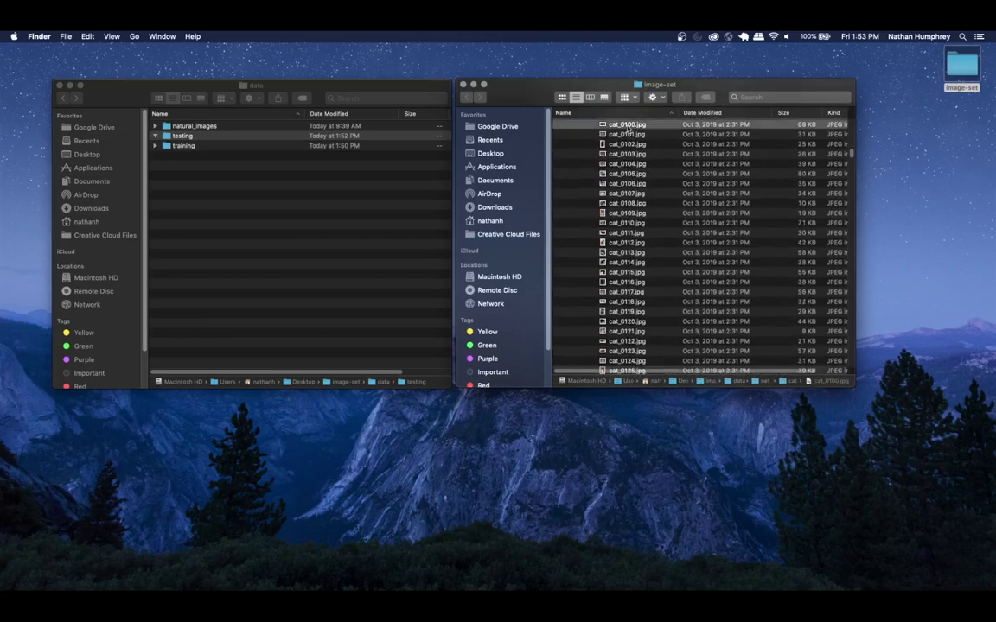
{"action": "left_click", "coordinate": [634, 222], "text": "shift"}
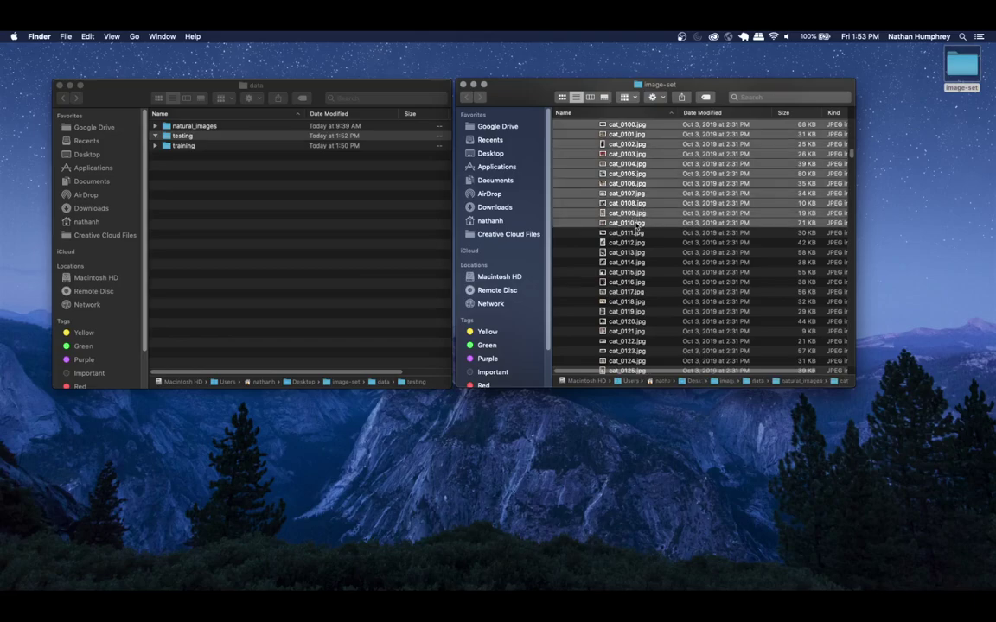
{"action": "left_click", "coordinate": [638, 215], "text": "shift"}
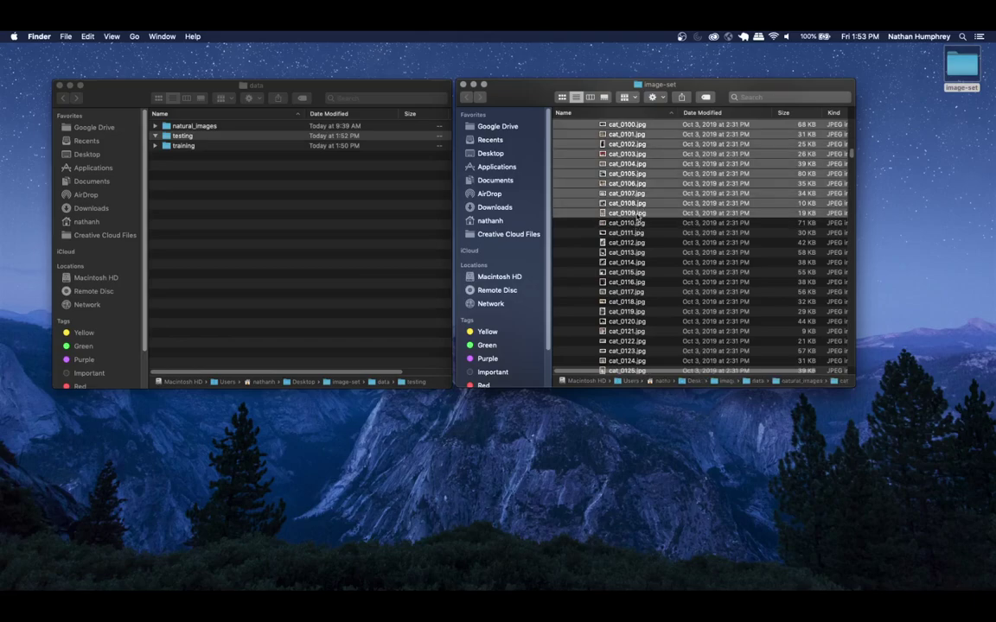
{"action": "left_click", "coordinate": [181, 142]}
{"action": "double_click", "coordinate": [179, 135]}
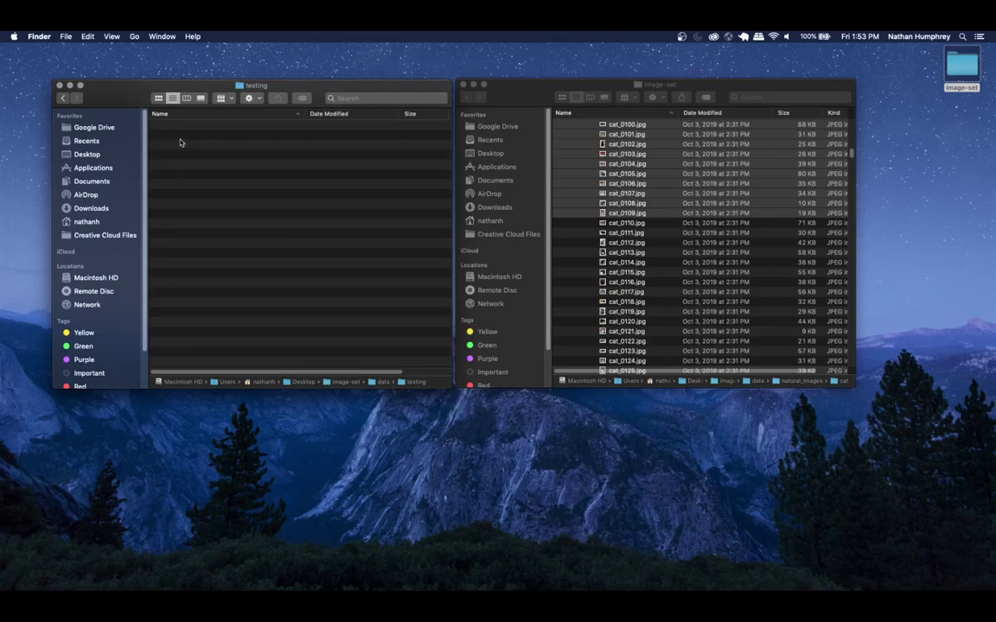
{"action": "key", "text": "super+v"}
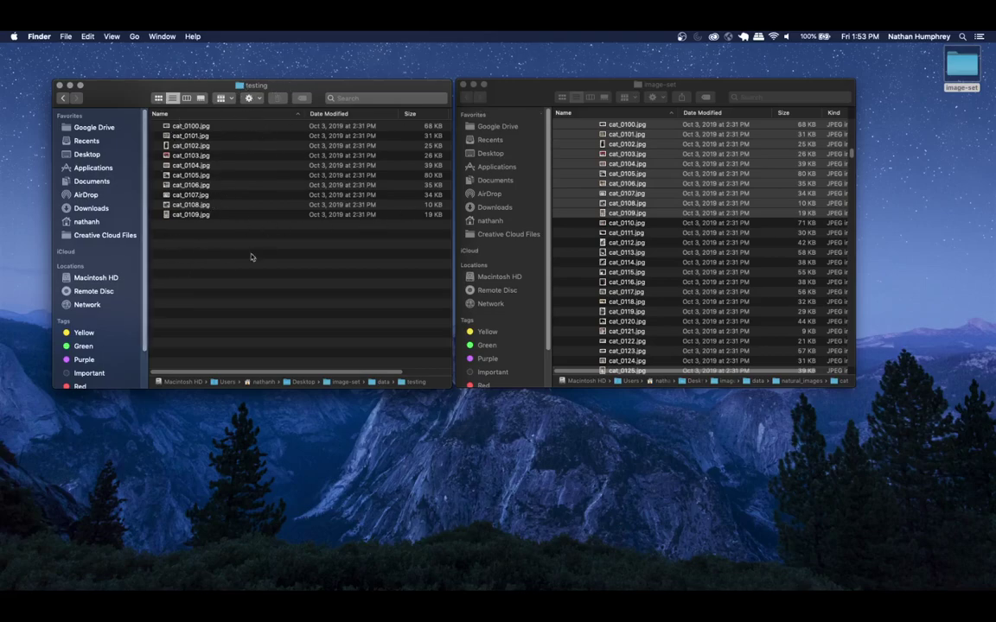
- Collapse the cat folder and copy car_0000.jpg through car_0009.jpg from the car folder into testing
{"action": "left_click", "coordinate": [544, 110]}
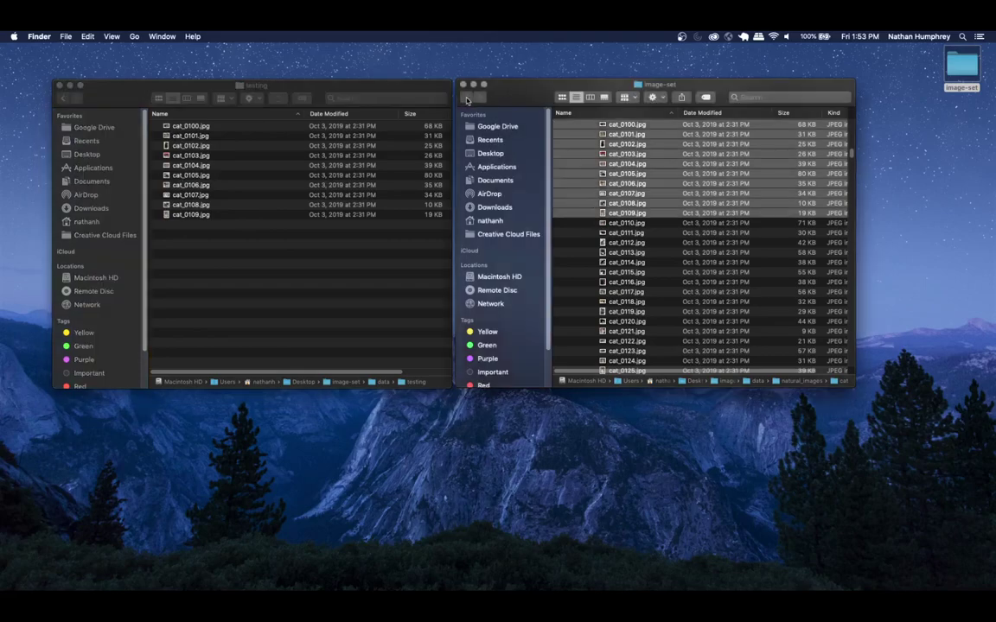
{"action": "scroll", "coordinate": [745, 292], "scroll_direction": "up", "scroll_amount": 5}
{"action": "scroll", "coordinate": [745, 292], "scroll_direction": "up", "scroll_amount": 10}
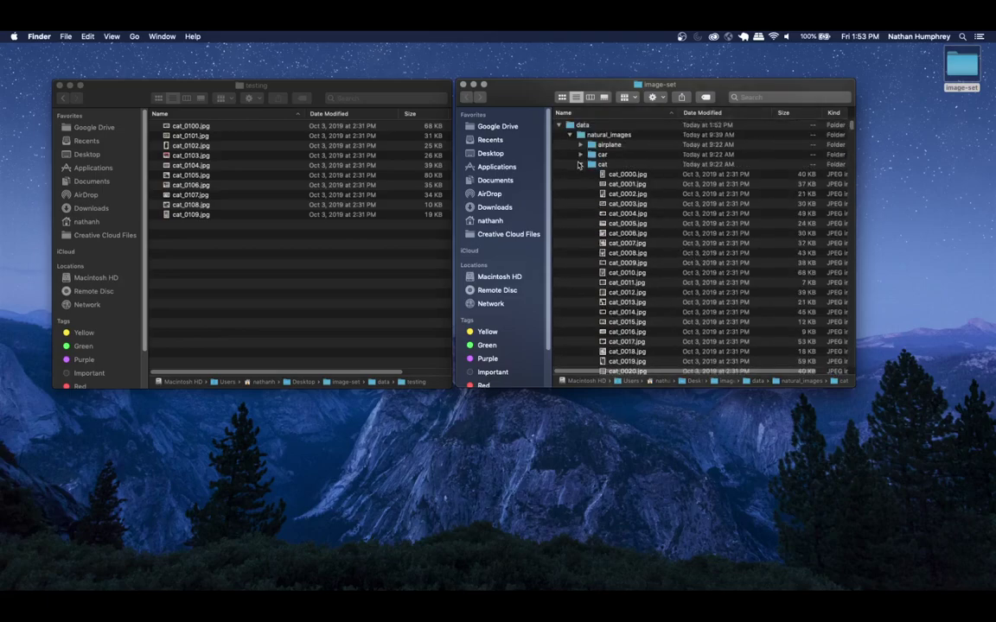
{"action": "left_click", "coordinate": [579, 164]}
{"action": "left_click", "coordinate": [580, 154]}
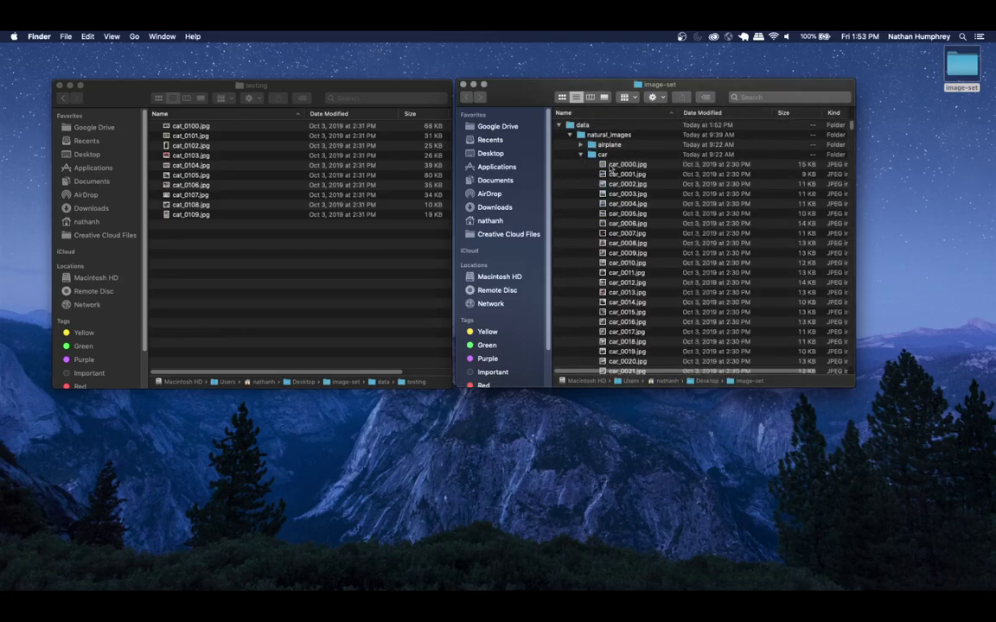
{"action": "left_click", "coordinate": [612, 165]}
{"action": "left_click", "coordinate": [637, 252], "text": "shift"}
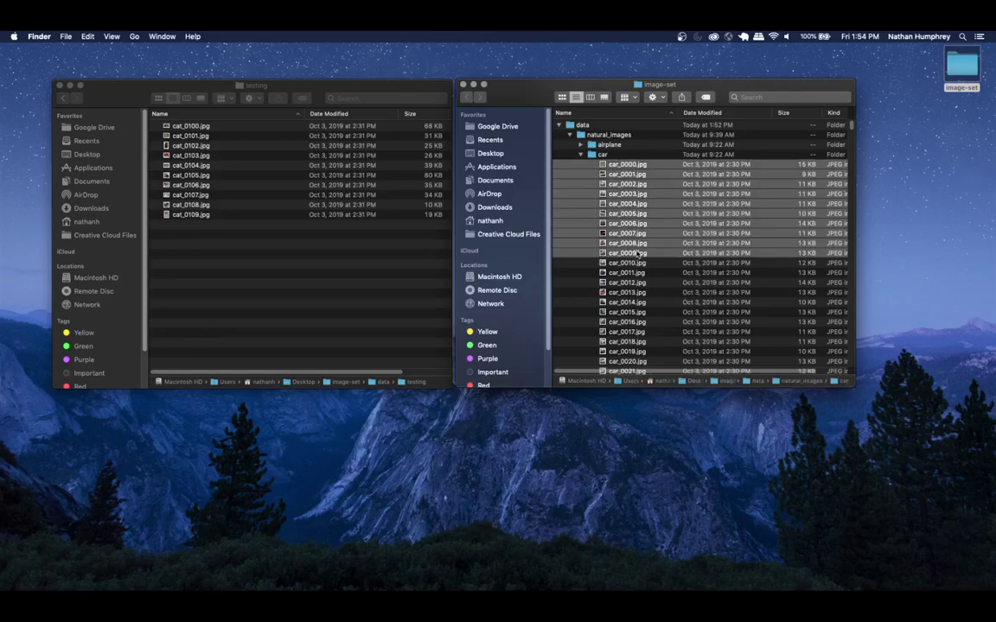
{"action": "left_click", "coordinate": [342, 262]}
{"action": "key", "text": "super+v"}
{"action": "left_click", "coordinate": [582, 157]}
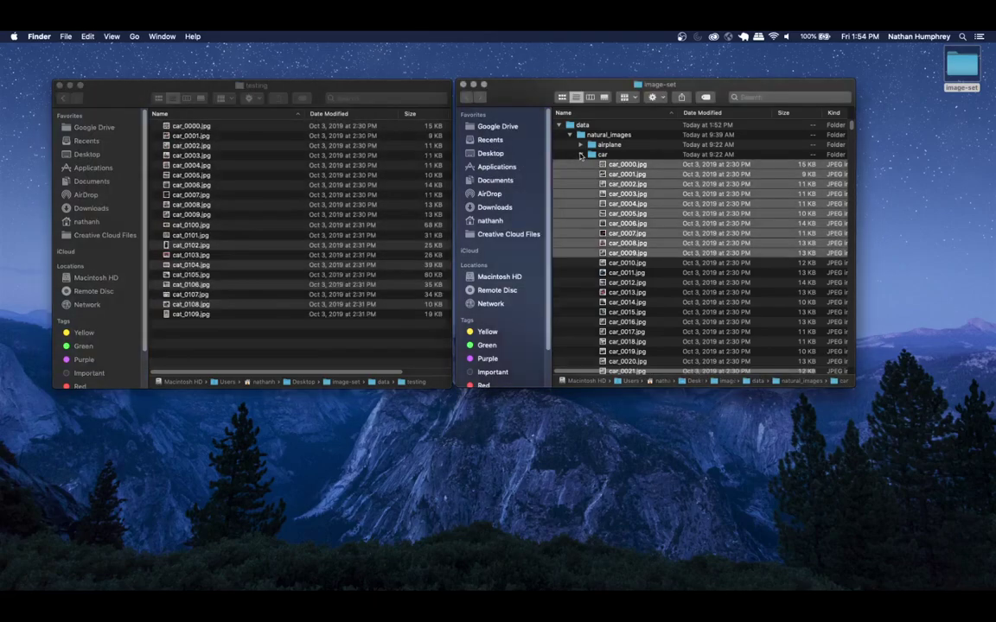
- Collapse the car folder and copy dog_0010.jpg through dog_0014.jpg from the dog folder into testing
{"action": "left_click", "coordinate": [582, 155]}
{"action": "left_click", "coordinate": [580, 174]}
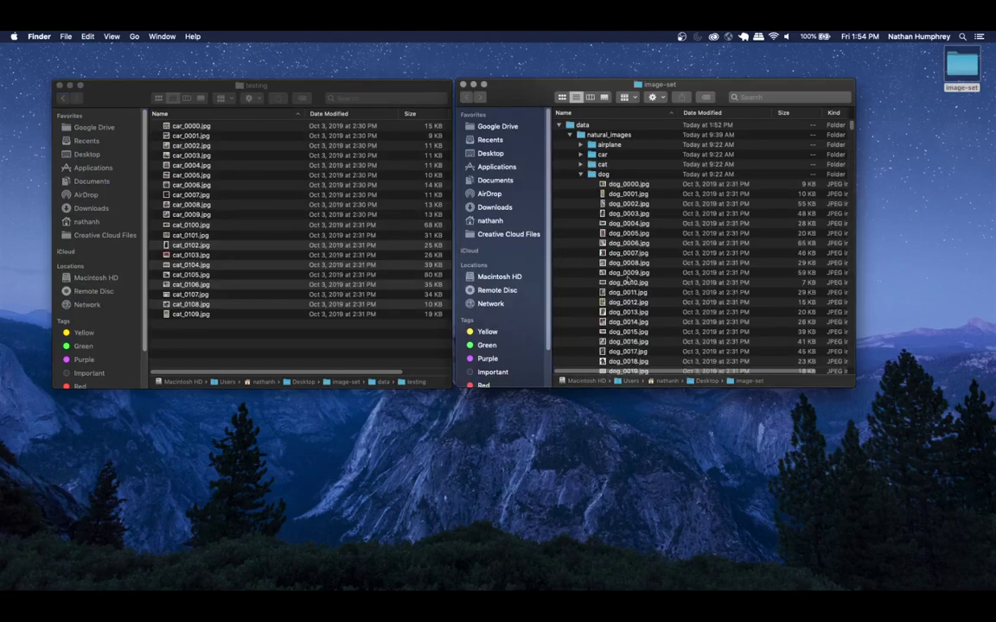
{"action": "scroll", "coordinate": [628, 274], "scroll_direction": "down", "scroll_amount": 1}
{"action": "left_click", "coordinate": [629, 279]}
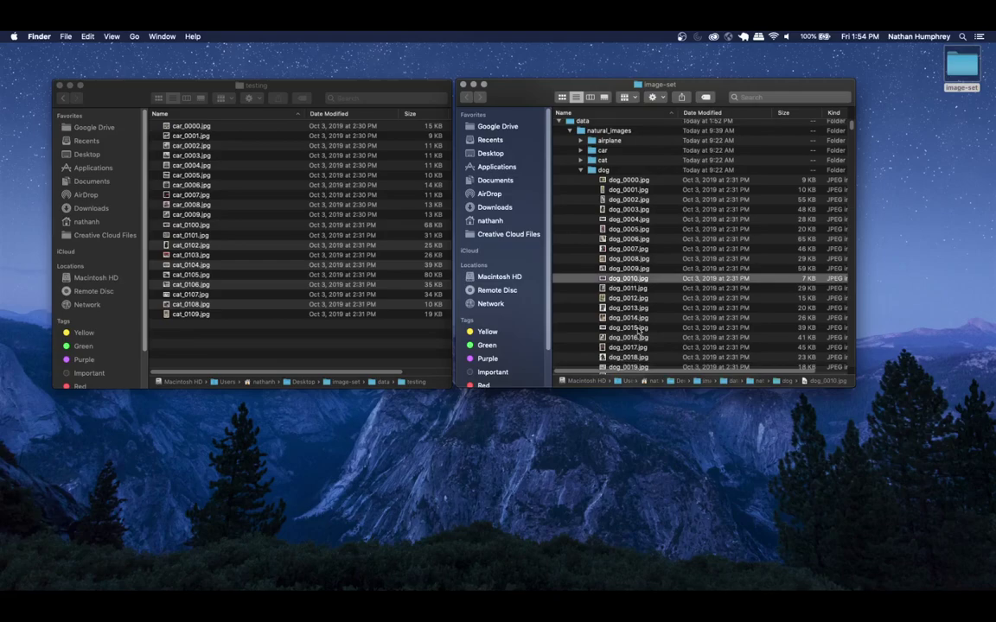
{"action": "left_click", "coordinate": [640, 318], "text": "shift"}
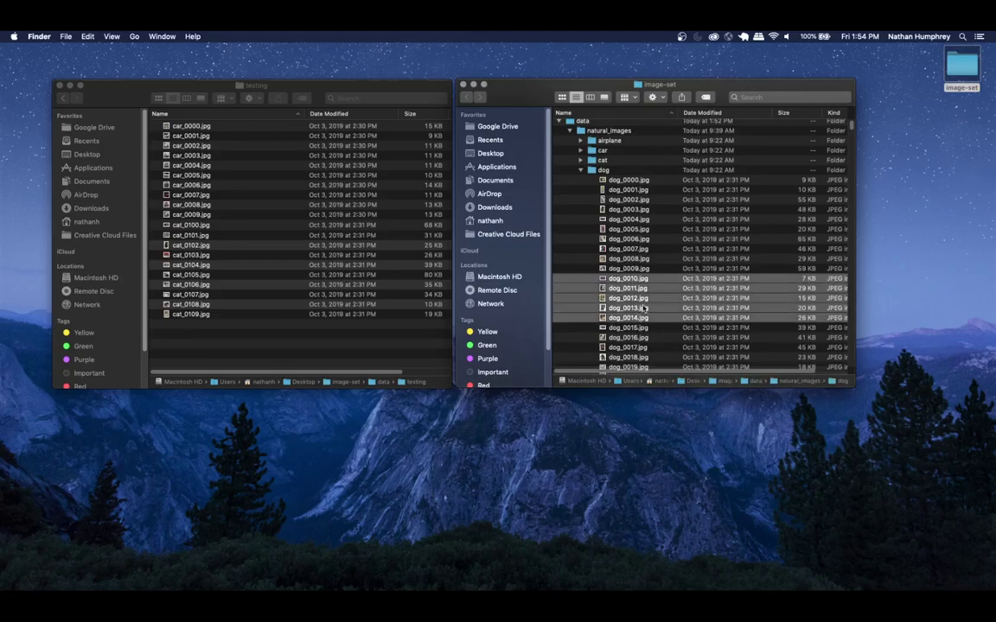
{"action": "left_click_drag", "start_coordinate": [240, 340], "coordinate": [240, 340]}
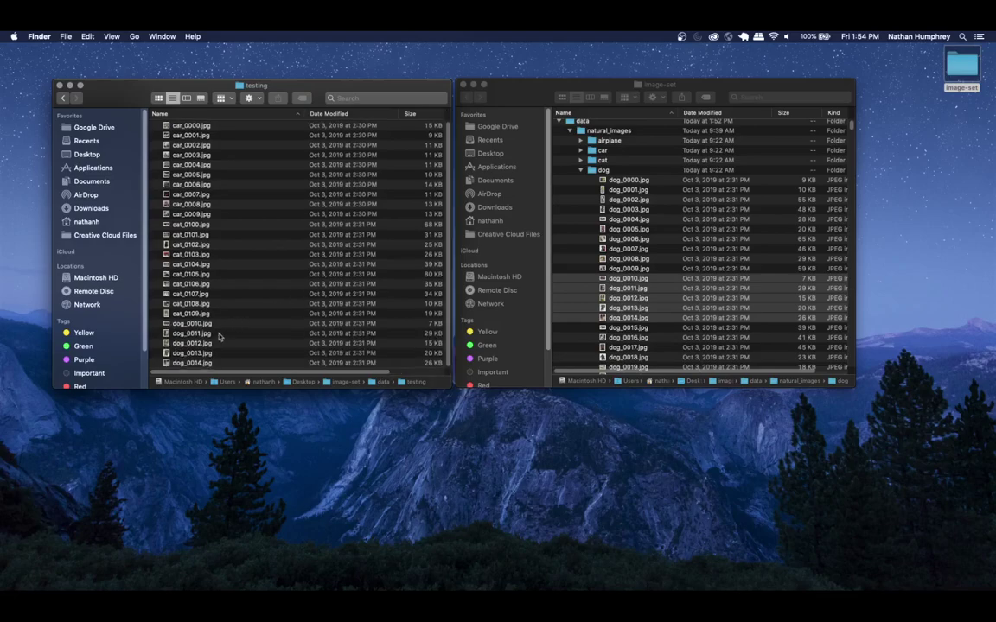
- Collapse the dog folder and copy fruit_0020.jpg through fruit_0024.jpg from the fruit folder into testing
{"action": "left_click", "coordinate": [580, 169]}
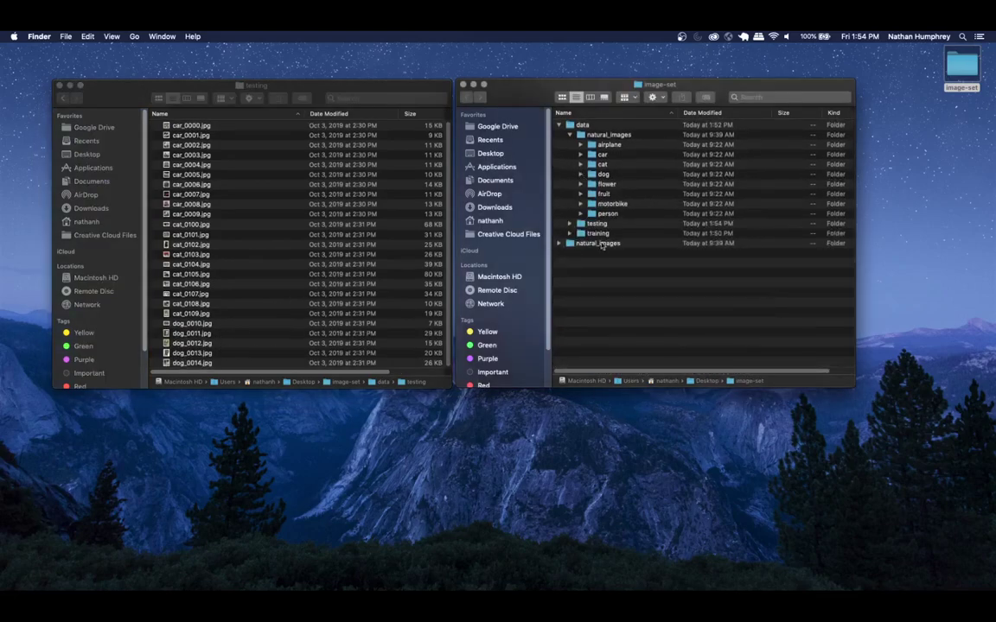
{"action": "left_click", "coordinate": [587, 195]}
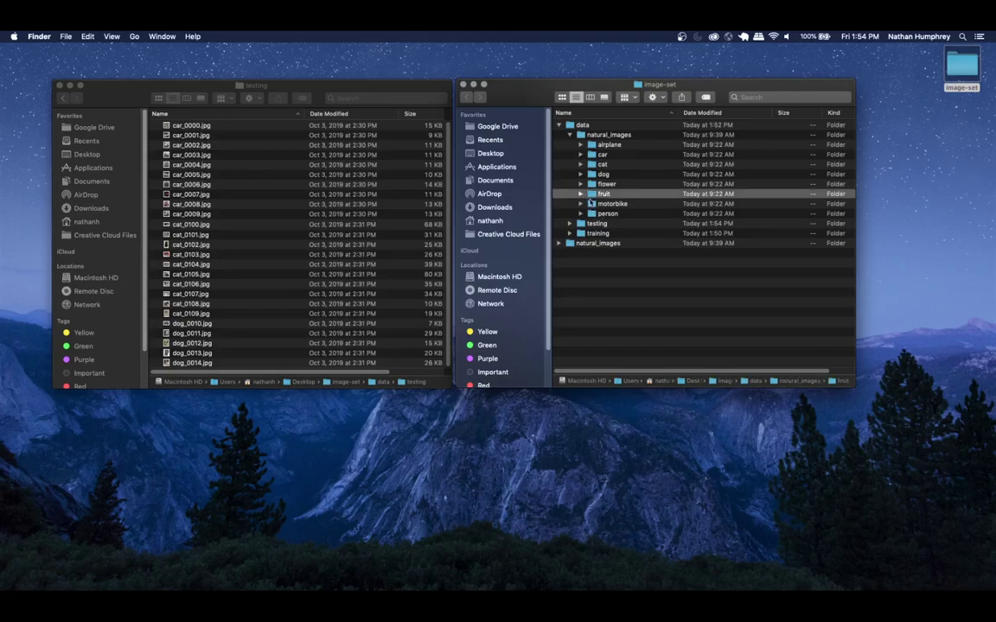
{"action": "left_click", "coordinate": [580, 194]}
{"action": "scroll", "coordinate": [605, 251], "scroll_direction": "down", "scroll_amount": 3}
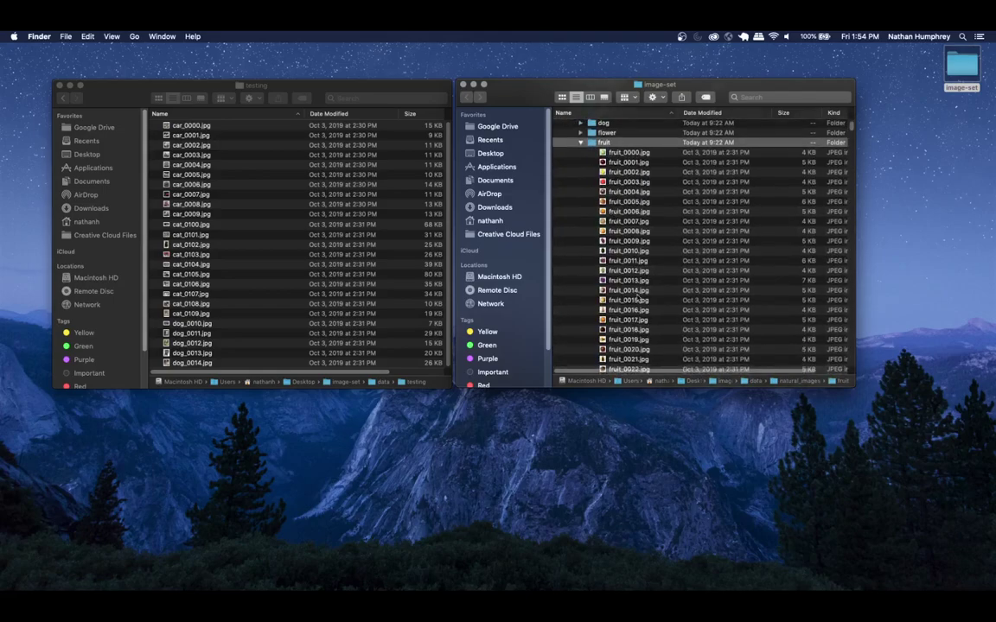
{"action": "scroll", "coordinate": [627, 287], "scroll_direction": "down", "scroll_amount": 3}
{"action": "left_click", "coordinate": [624, 263]}
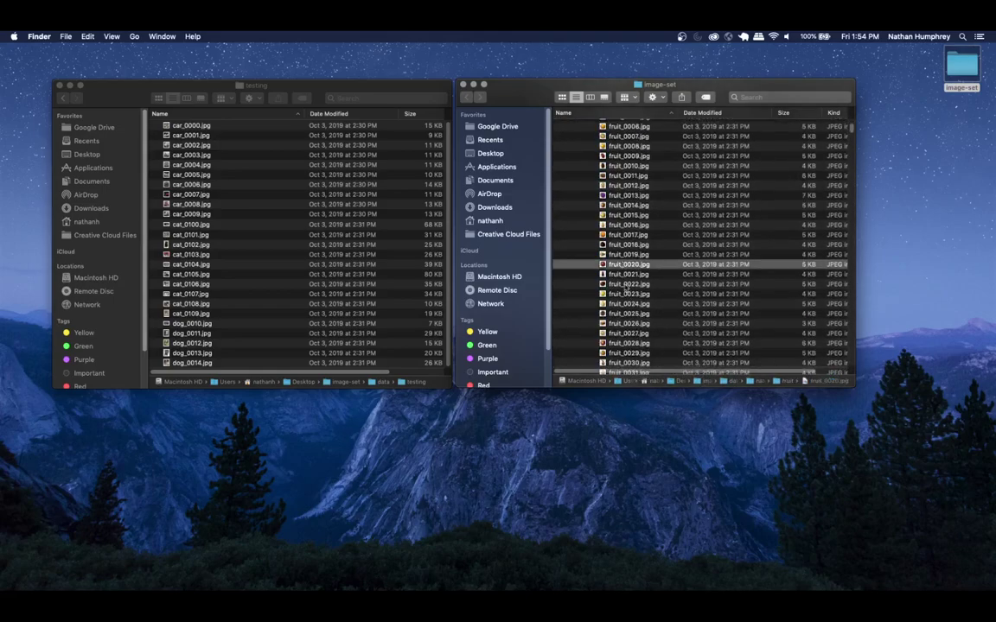
{"action": "left_click", "coordinate": [630, 305], "text": "shift"}
{"action": "left_click_drag", "start_coordinate": [621, 307], "coordinate": [269, 302]}
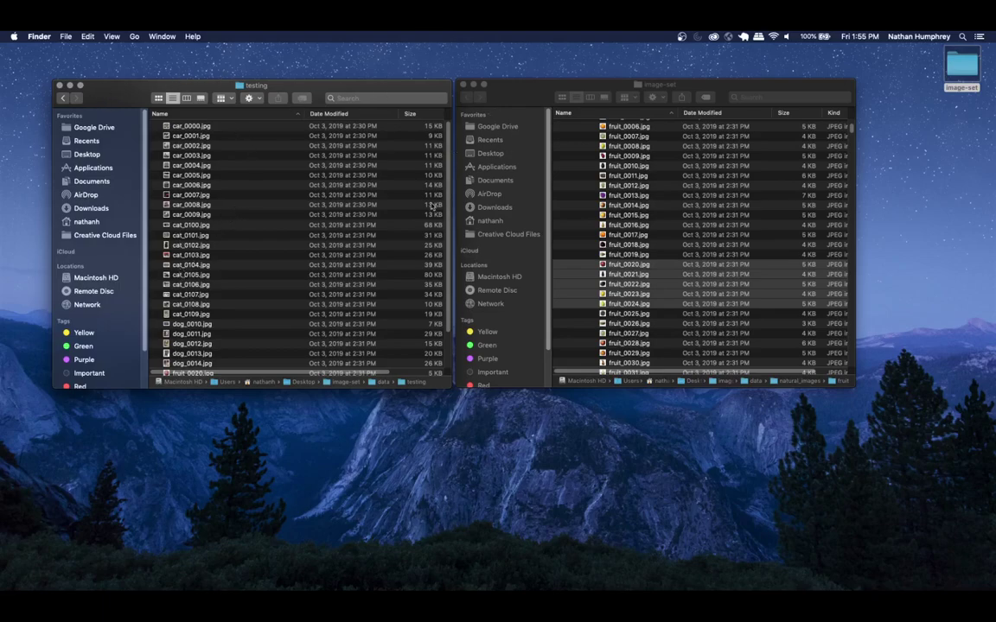
- Minimize the testing and image-set folder windows and launch Orange3
{"action": "key", "text": "super+space"}
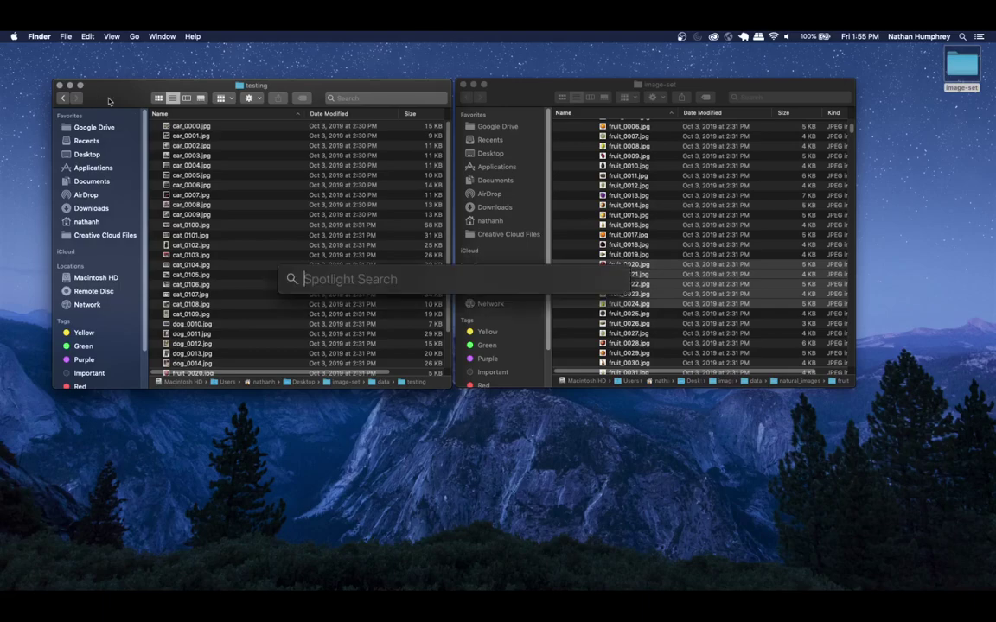
{"action": "key", "text": "Escape"}
{"action": "left_click", "coordinate": [68, 85]}
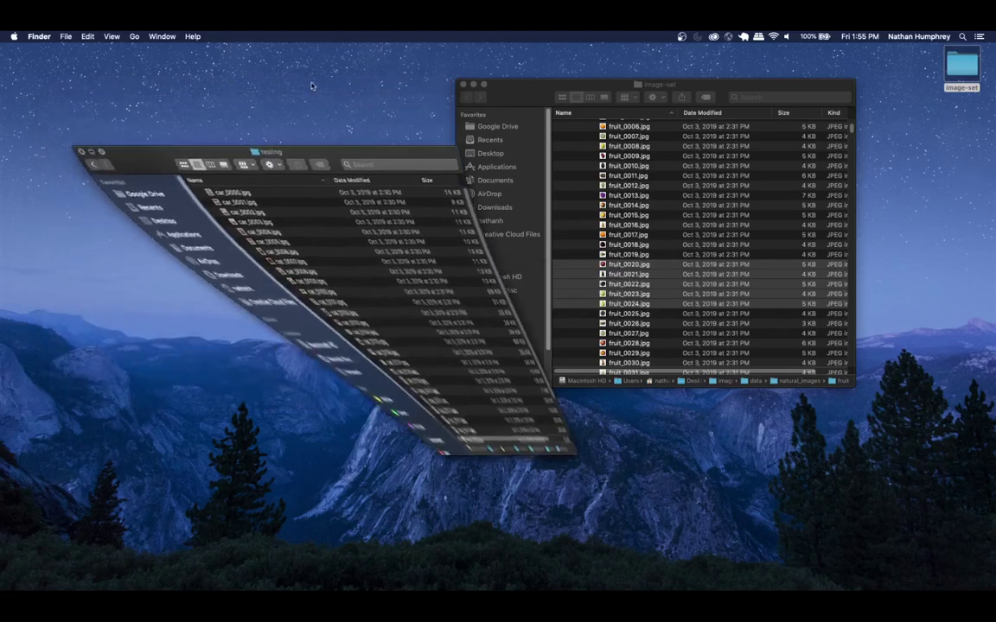
{"action": "left_click", "coordinate": [473, 84]}
{"action": "key", "text": "super+space"}
{"action": "type", "text": "orange3"}
{"action": "key", "text": "Return"}
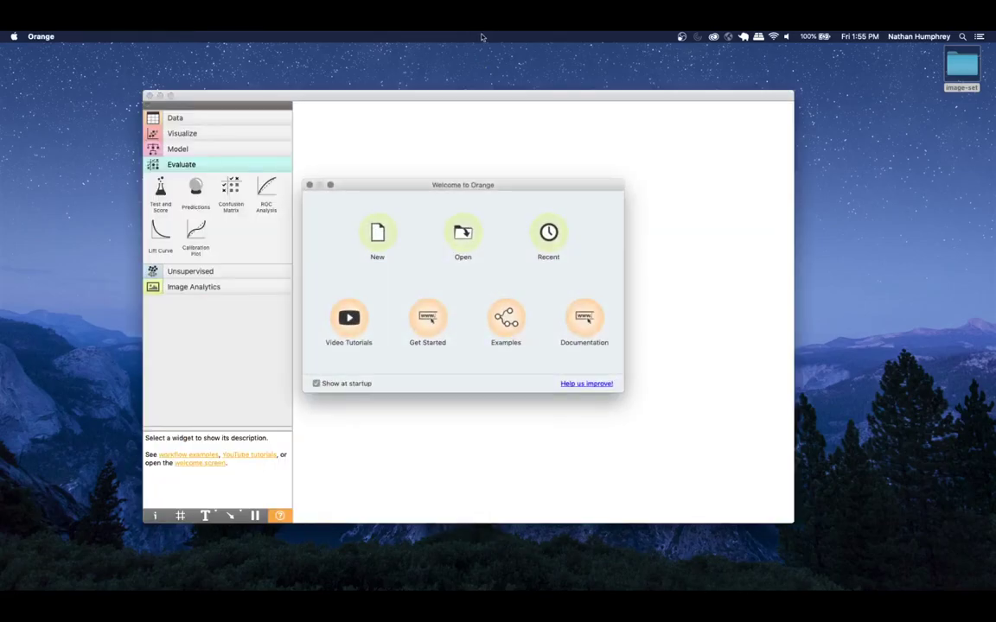
- Start a new empty workflow, move its window higher on the desktop and dismiss the questionnaire notice
{"action": "left_click", "coordinate": [380, 235]}
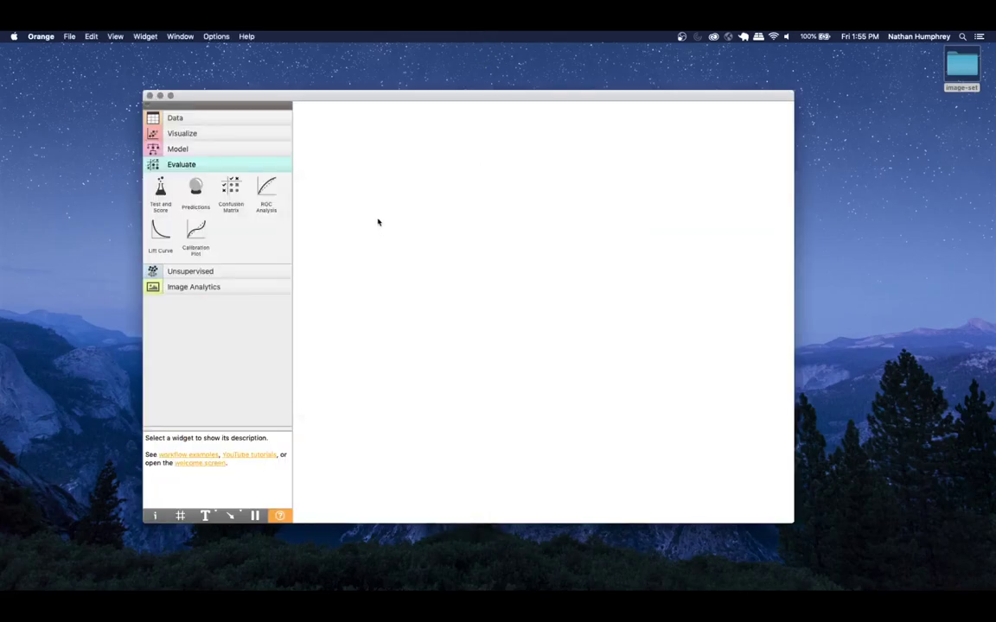
{"action": "left_click_drag", "start_coordinate": [440, 95], "coordinate": [440, 53]}
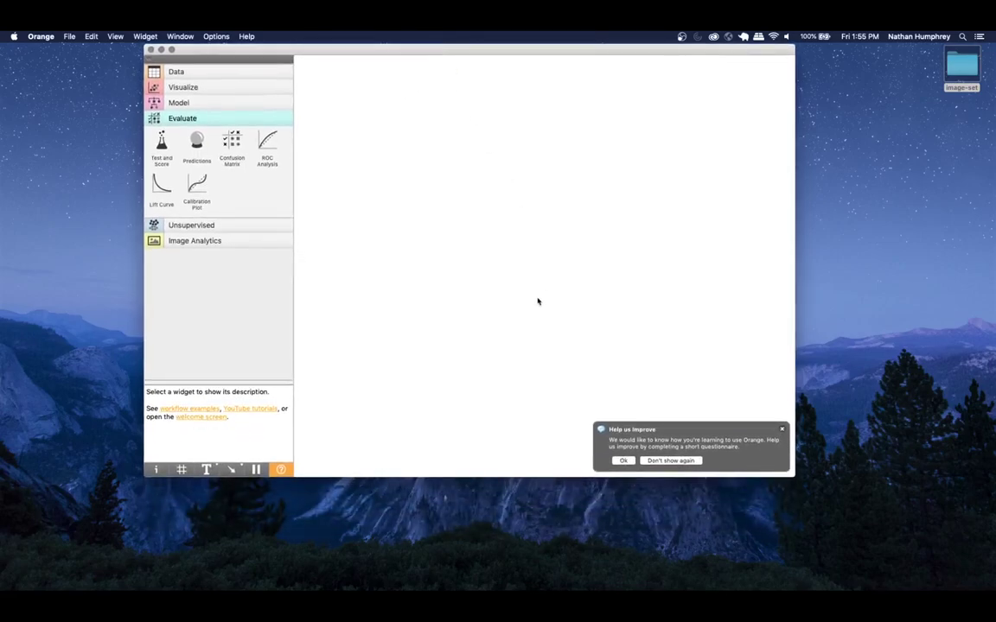
{"action": "left_click", "coordinate": [782, 431]}
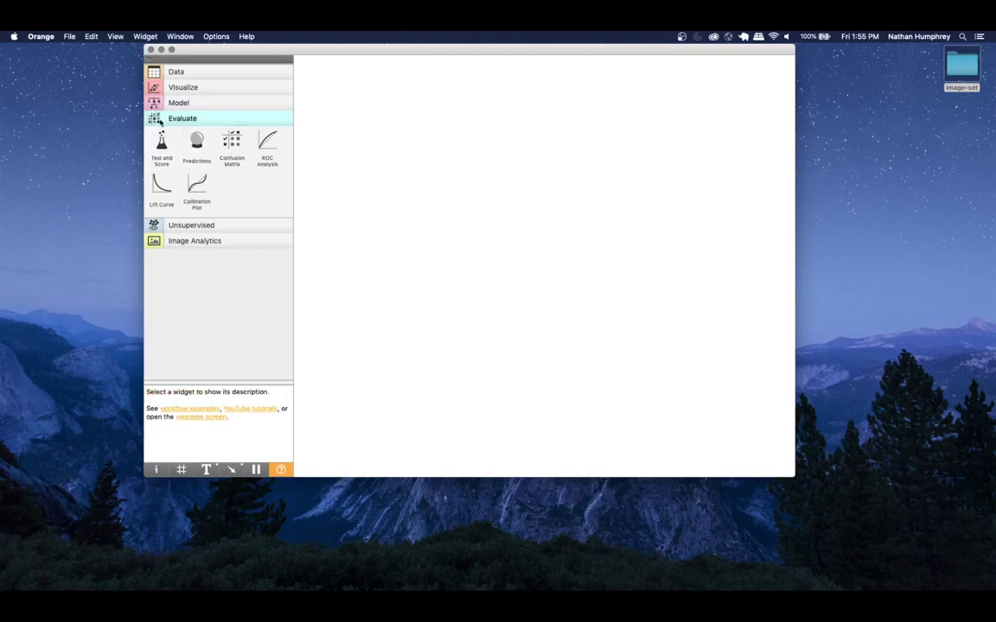
- Expand the Image Analytics widgets and check for that add-on in the add-ons installer by filtering for "image"
{"action": "left_click", "coordinate": [202, 240]}
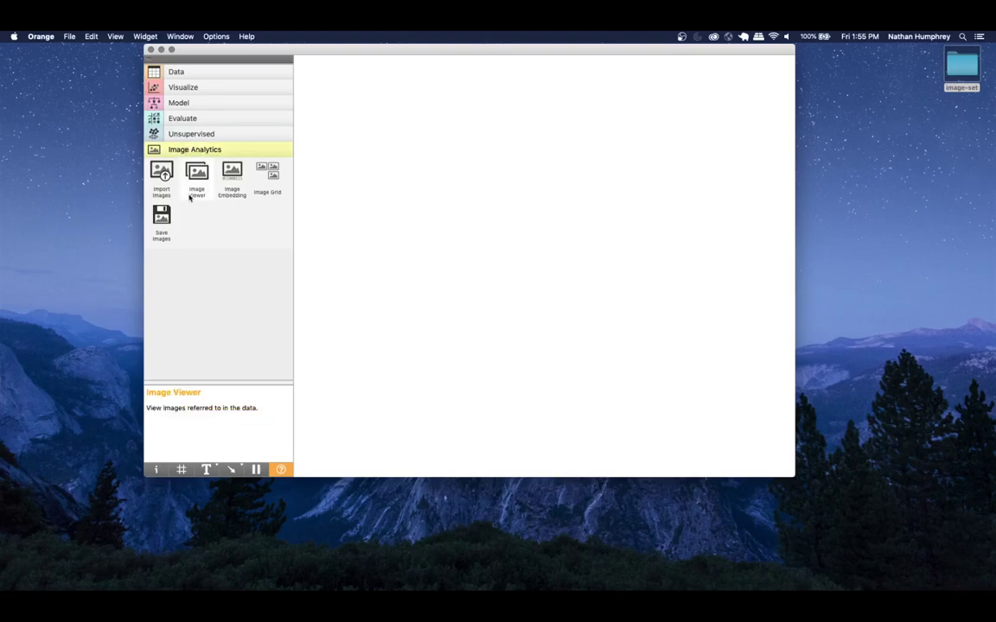
{"action": "left_click", "coordinate": [189, 39]}
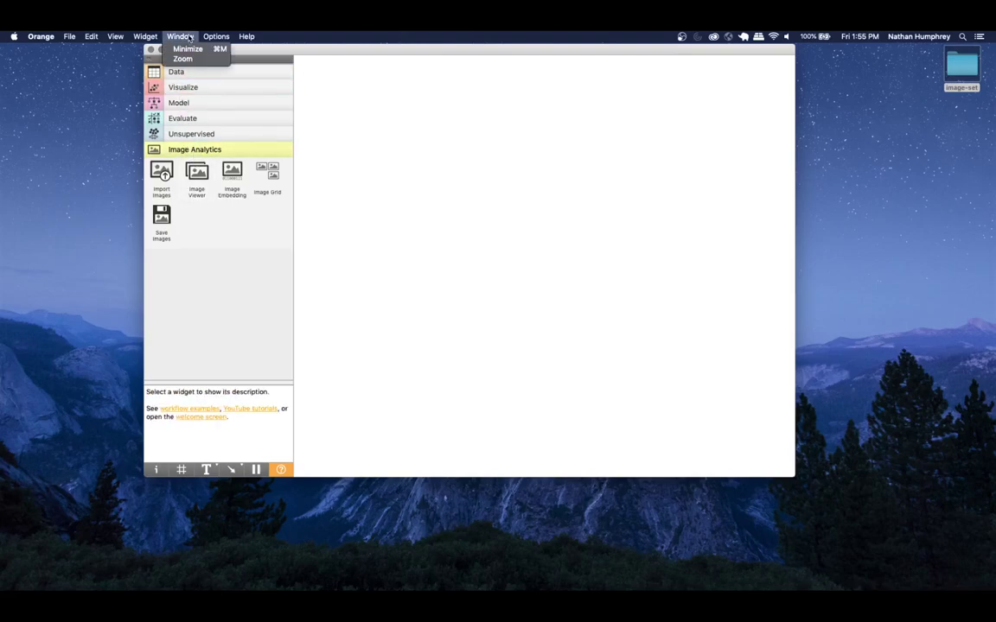
{"action": "mouse_move", "coordinate": [215, 36]}
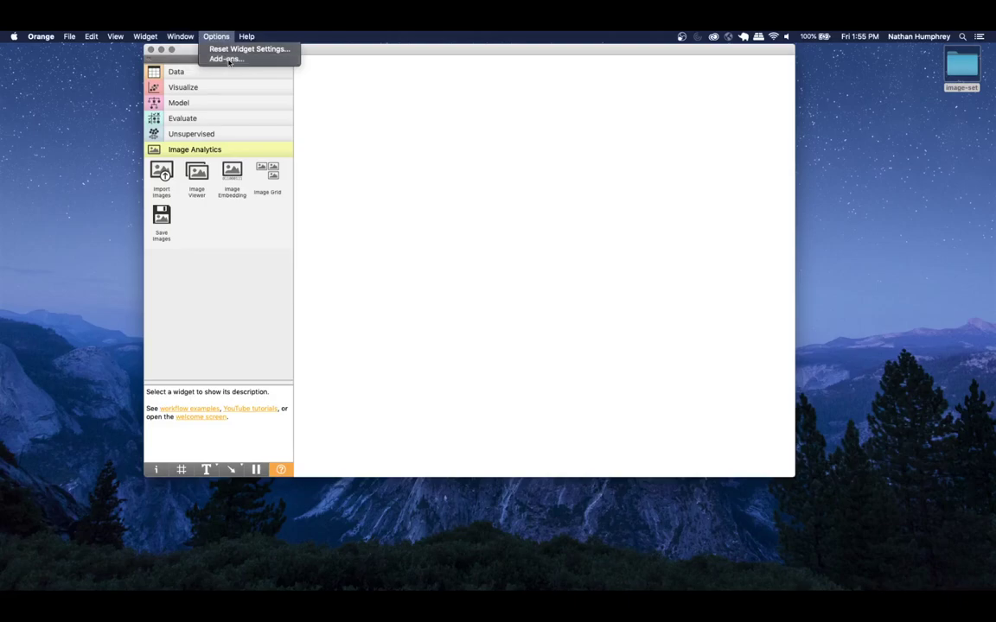
{"action": "left_click", "coordinate": [226, 59]}
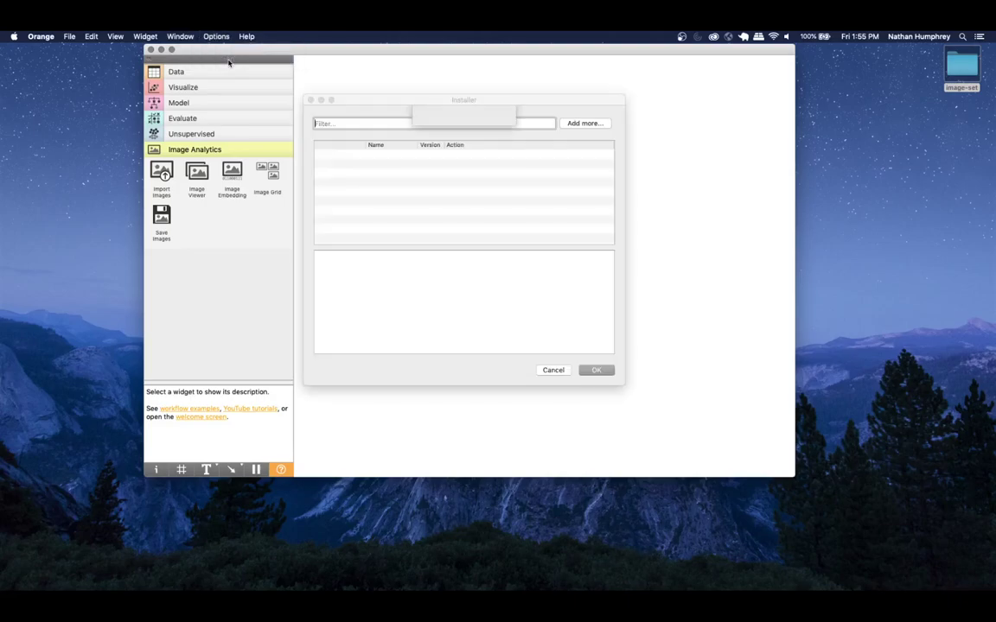
{"action": "left_click", "coordinate": [383, 123]}
{"action": "type", "text": "image"}
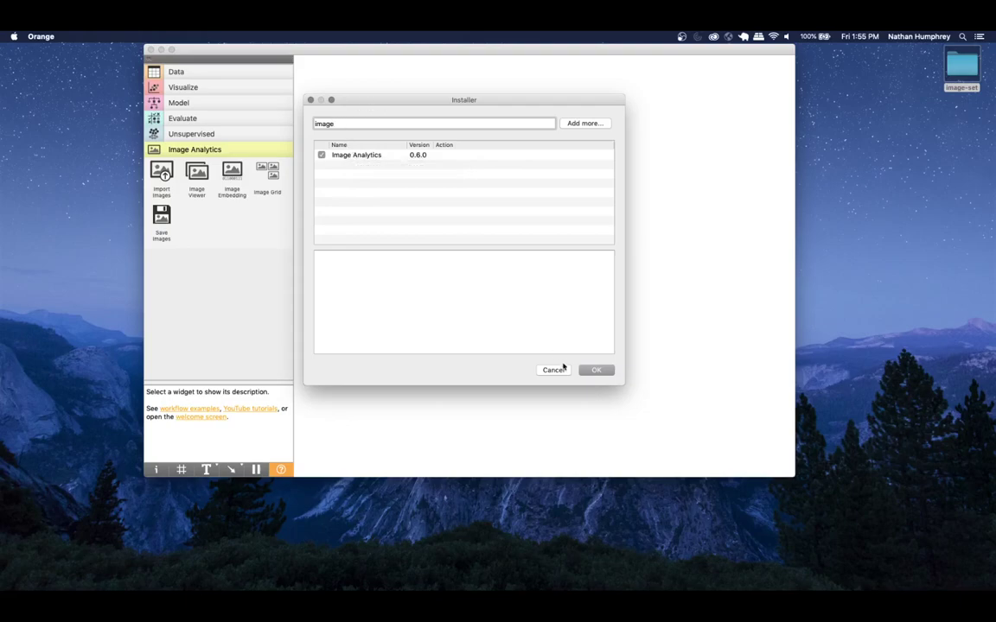
{"action": "left_click", "coordinate": [595, 370]}
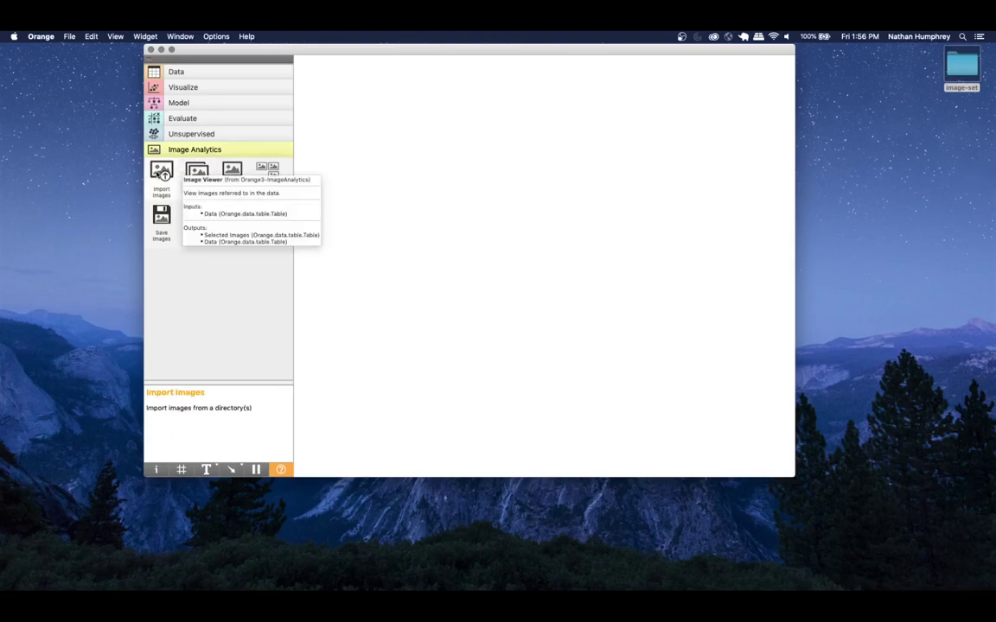
- Add an Import Images widget to the canvas and rename it Training
{"action": "left_click_drag", "start_coordinate": [163, 175], "coordinate": [359, 128]}
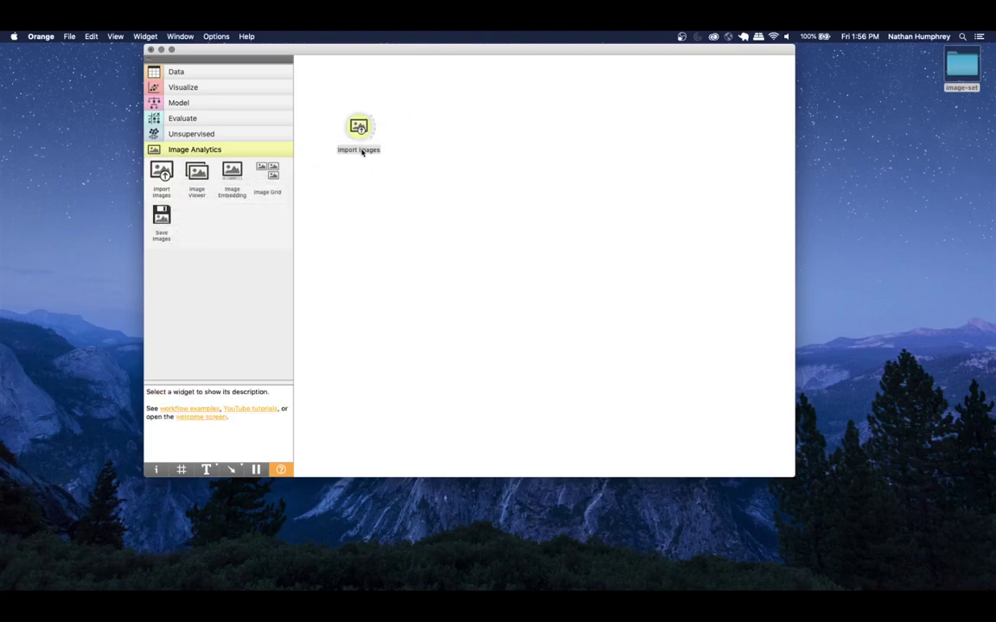
{"action": "right_click", "coordinate": [359, 127]}
{"action": "left_click", "coordinate": [378, 149]}
{"action": "type", "text": "Tr"}
{"action": "key", "text": "Return"}
- Set the Training widget's source to the training folder in Desktop/image-set/data and close its settings
{"action": "double_click", "coordinate": [360, 126]}
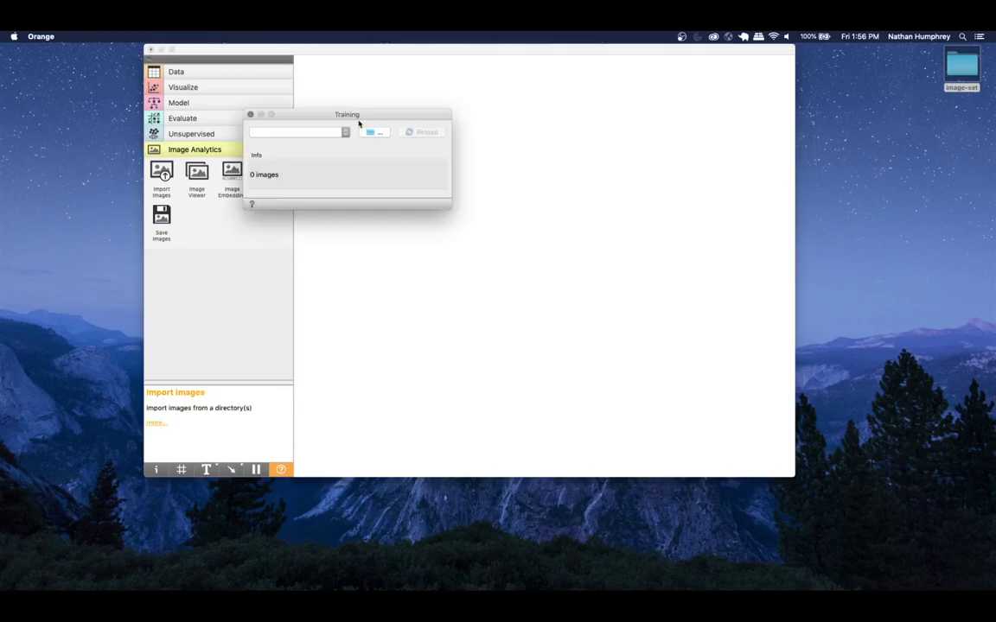
{"action": "left_click_drag", "start_coordinate": [361, 116], "coordinate": [473, 179]}
{"action": "left_click", "coordinate": [509, 197]}
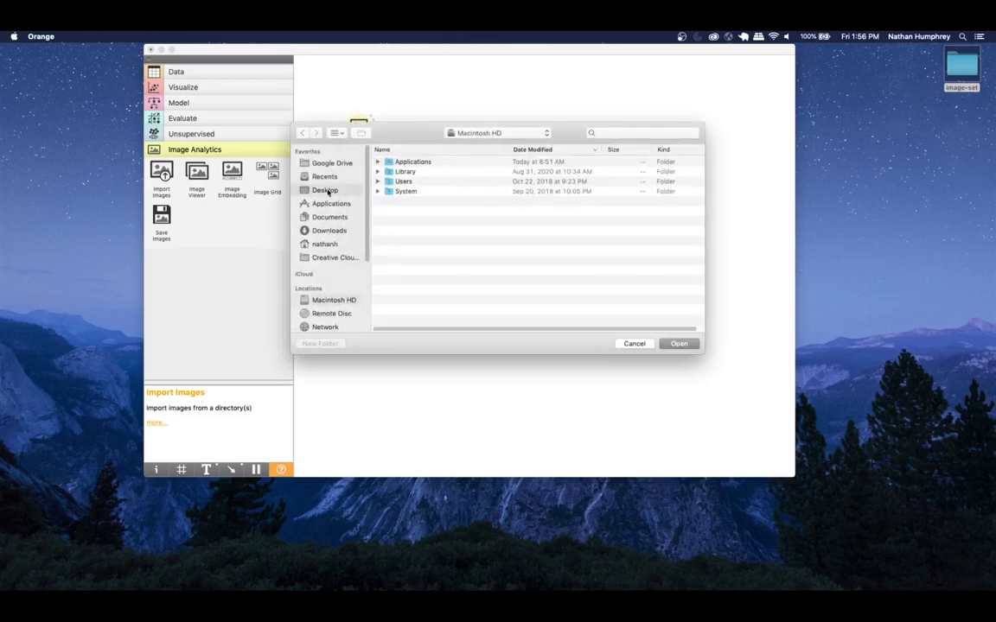
{"action": "left_click", "coordinate": [325, 190]}
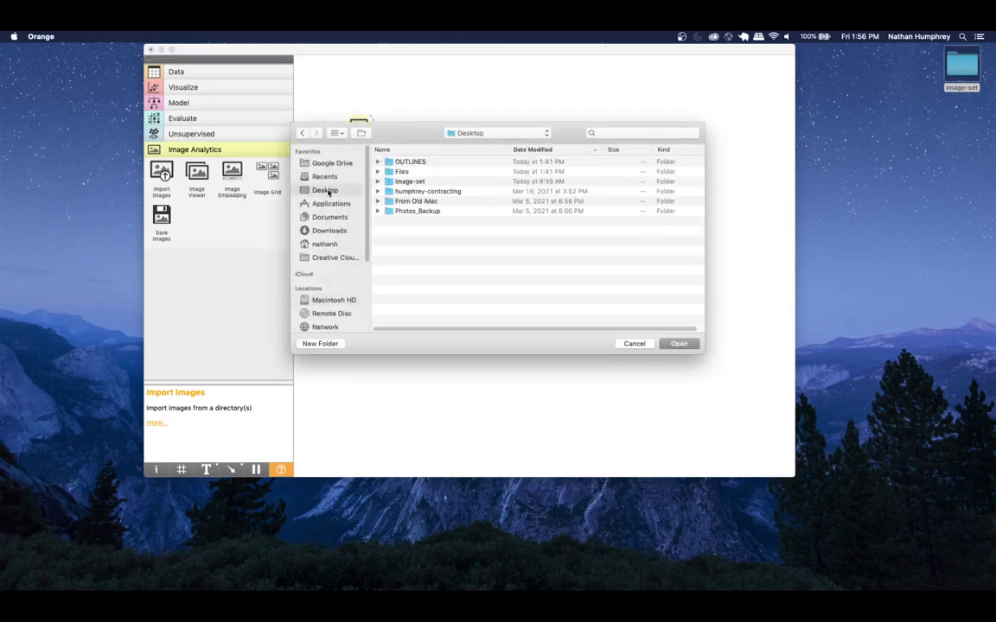
{"action": "double_click", "coordinate": [414, 183]}
{"action": "double_click", "coordinate": [401, 163]}
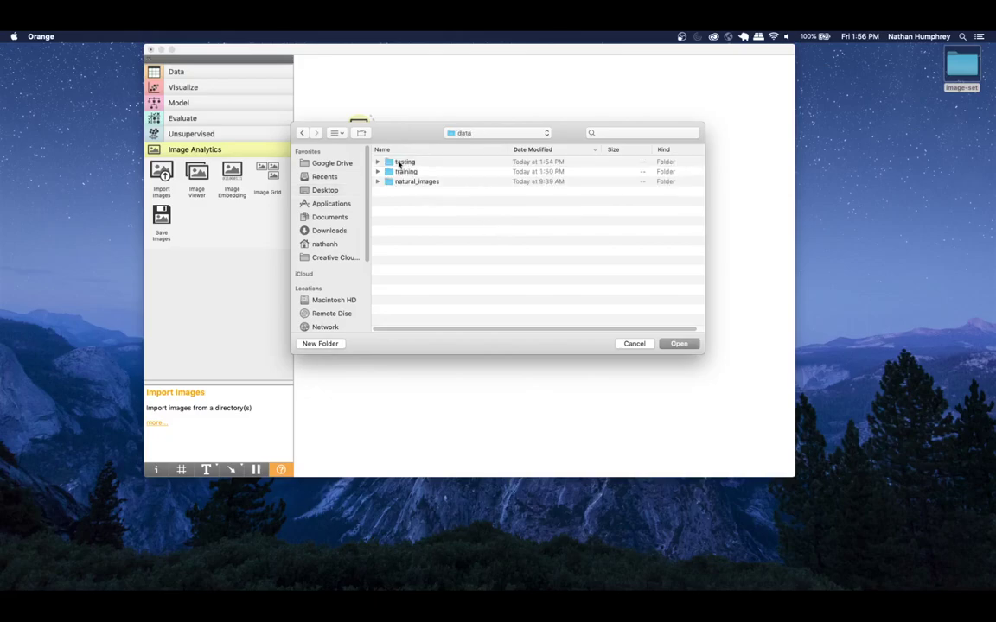
{"action": "left_click", "coordinate": [390, 173]}
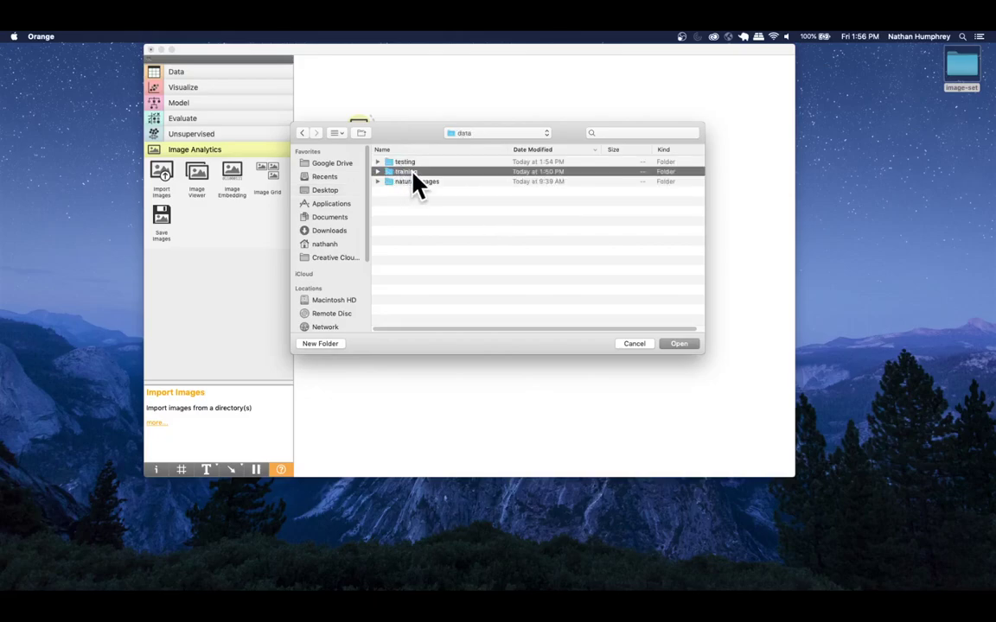
{"action": "left_click", "coordinate": [377, 173]}
{"action": "left_click", "coordinate": [378, 172]}
{"action": "left_click", "coordinate": [676, 343]}
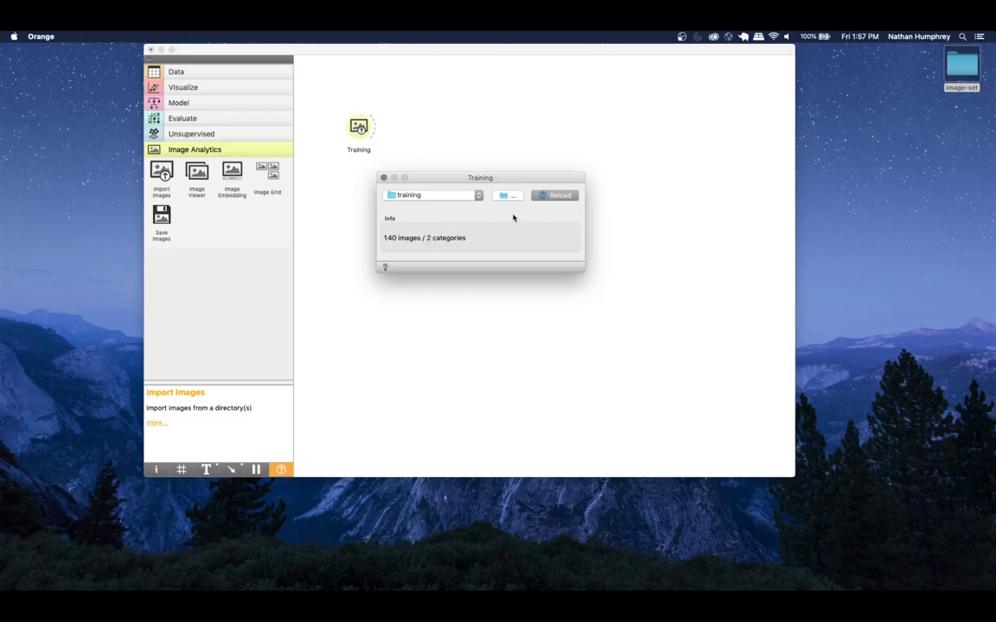
{"action": "left_click", "coordinate": [383, 178]}
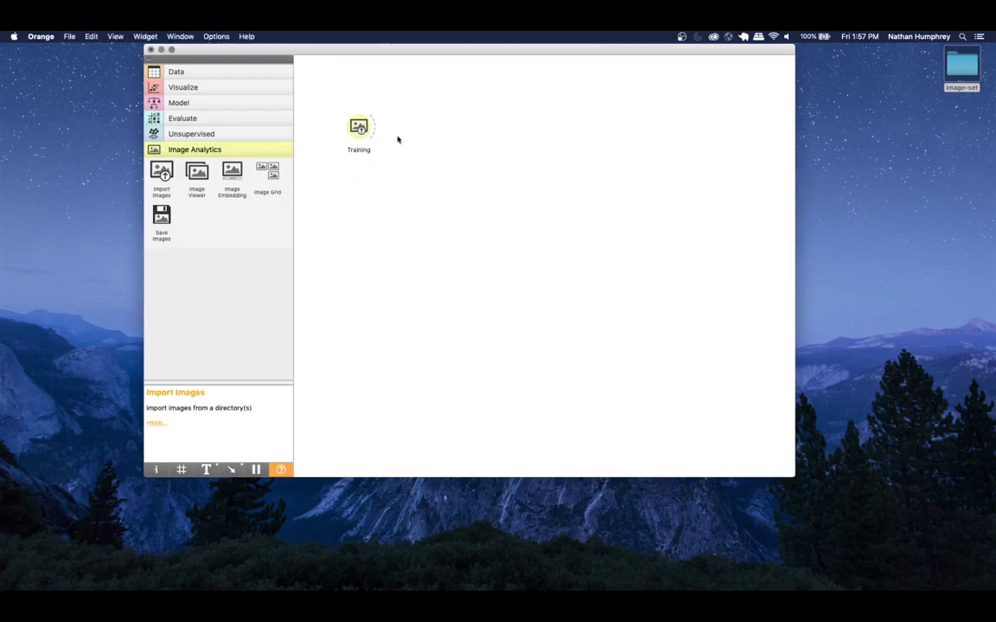
- Move the Training widget nearer the canvas corner, add an Image Viewer and link Training's output to it
{"action": "left_click_drag", "start_coordinate": [372, 130], "coordinate": [347, 102]}
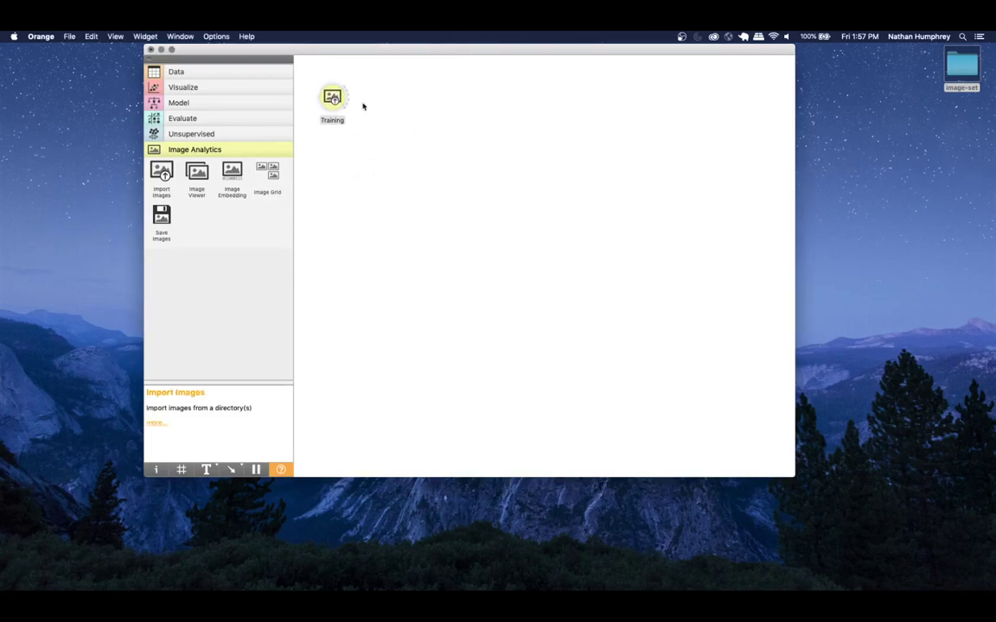
{"action": "left_click_drag", "start_coordinate": [197, 171], "coordinate": [416, 84]}
{"action": "left_click_drag", "start_coordinate": [350, 96], "coordinate": [400, 89]}
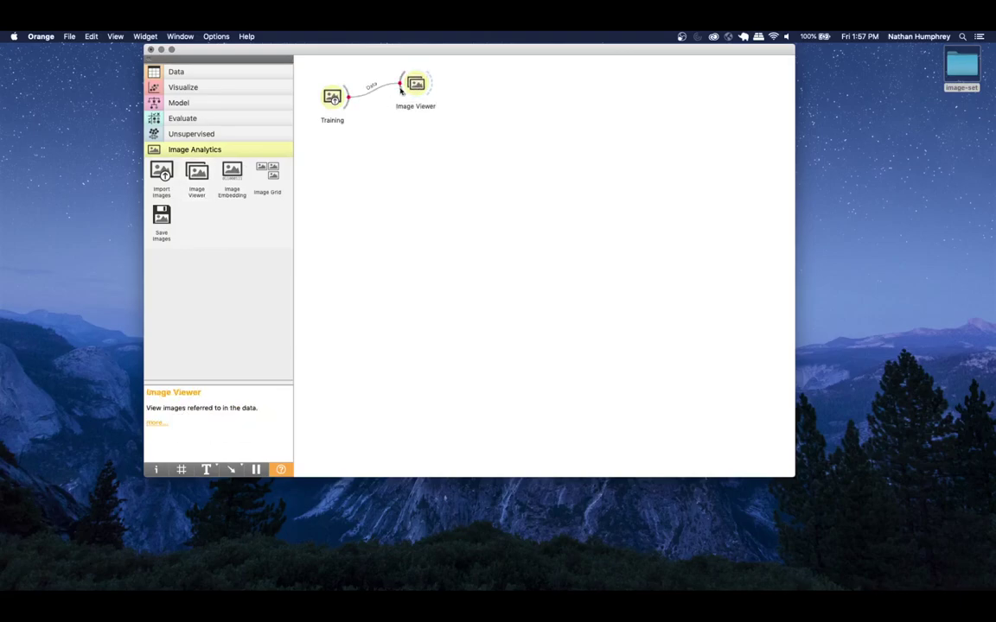
- Inspect the cat and not_cat training images in the Image Viewer, reducing the thumbnail size slightly, and close it
{"action": "double_click", "coordinate": [416, 85]}
{"action": "left_click_drag", "start_coordinate": [446, 134], "coordinate": [579, 67]}
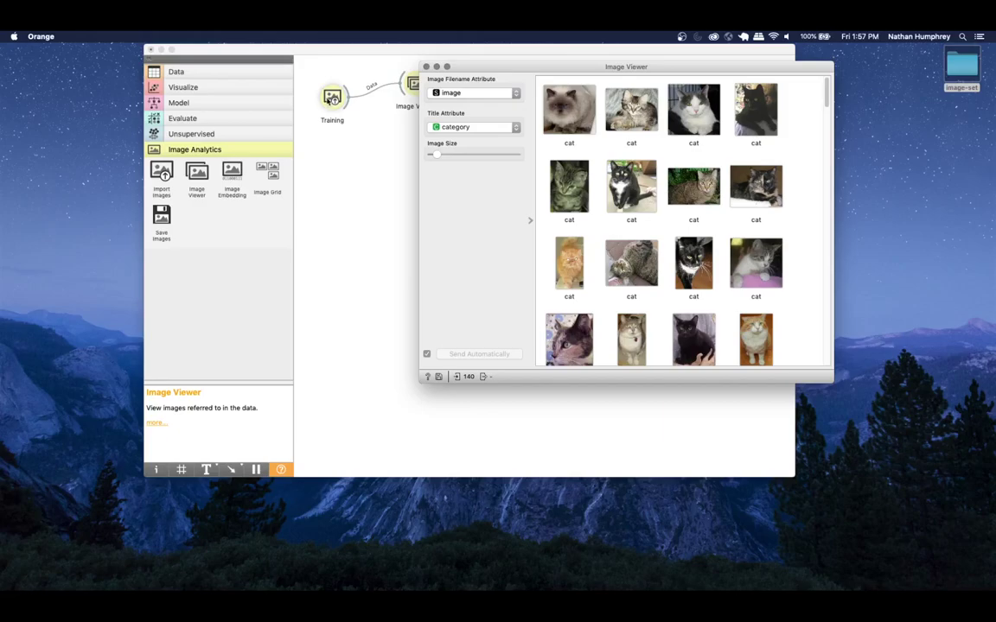
{"action": "left_click_drag", "start_coordinate": [827, 89], "coordinate": [788, 291]}
{"action": "scroll", "coordinate": [698, 260], "scroll_direction": "down", "scroll_amount": 6}
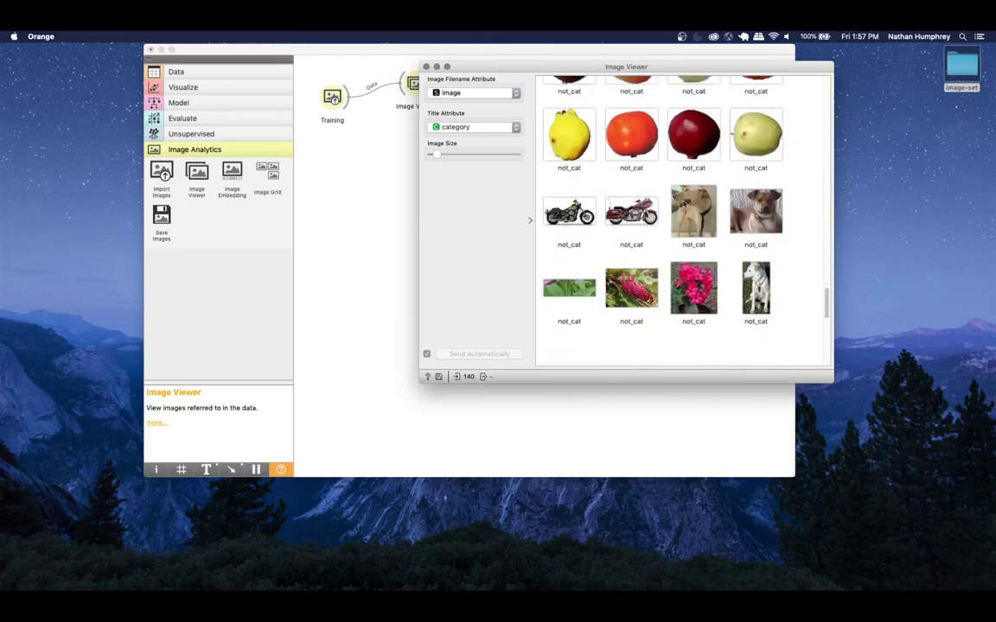
{"action": "scroll", "coordinate": [660, 300], "scroll_direction": "down", "scroll_amount": 2}
{"action": "scroll", "coordinate": [660, 300], "scroll_direction": "up", "scroll_amount": 2}
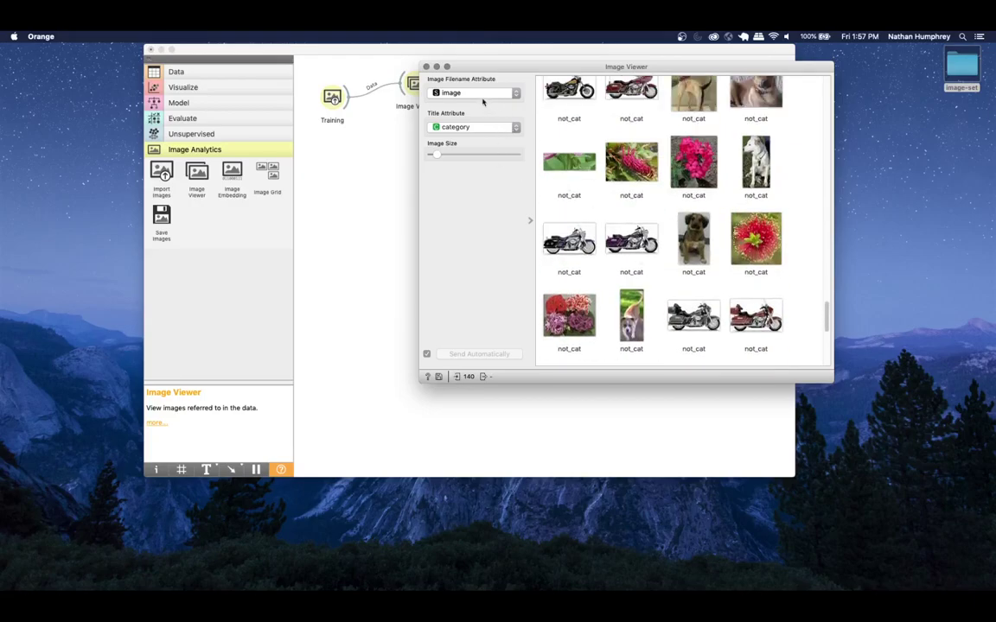
{"action": "left_click_drag", "start_coordinate": [431, 155], "coordinate": [436, 156]}
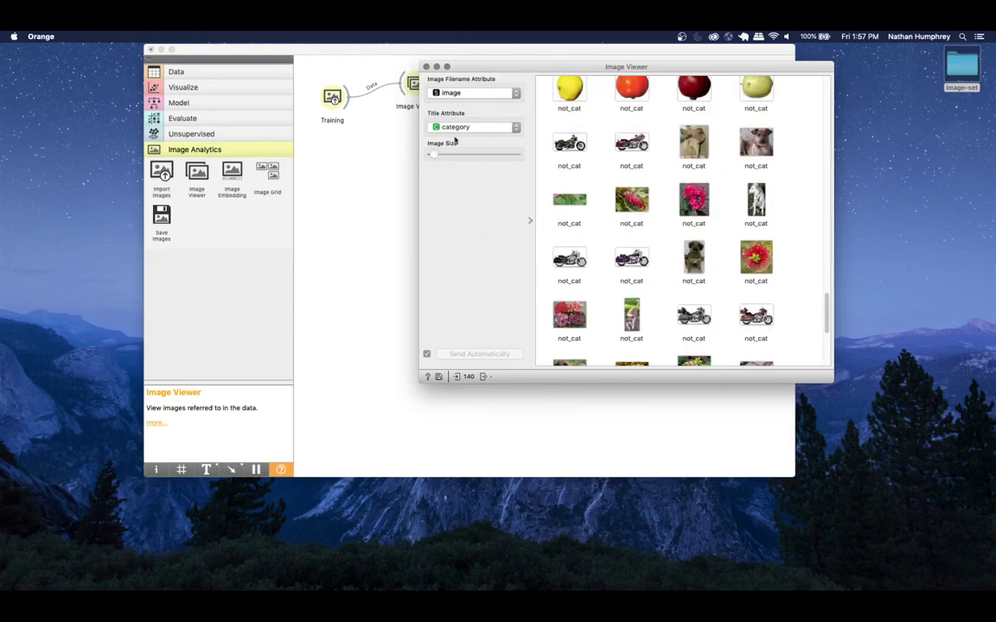
{"action": "left_click_drag", "start_coordinate": [828, 314], "coordinate": [830, 108]}
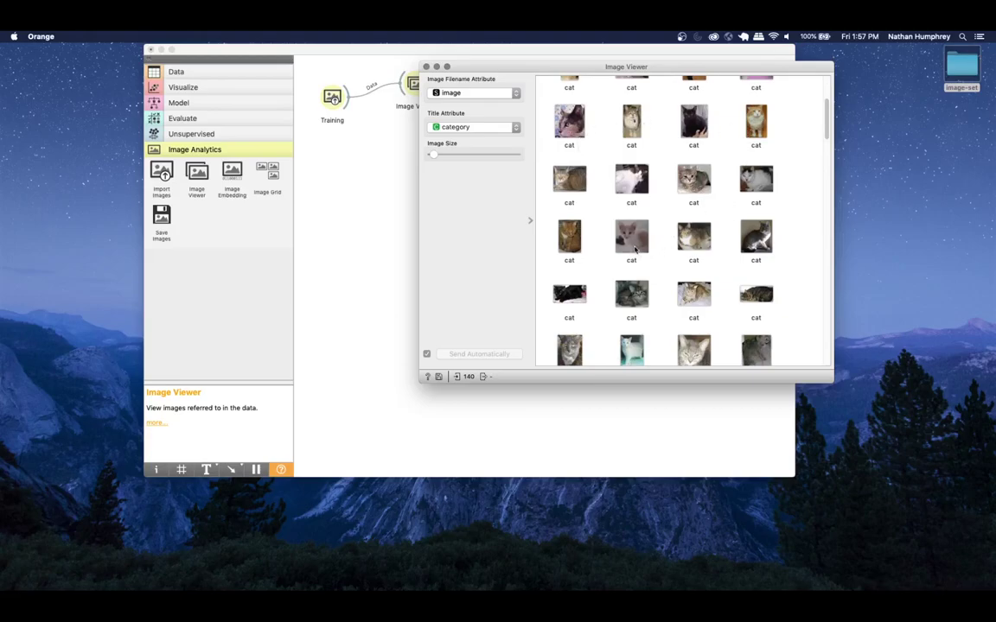
{"action": "scroll", "coordinate": [649, 257], "scroll_direction": "down", "scroll_amount": 5}
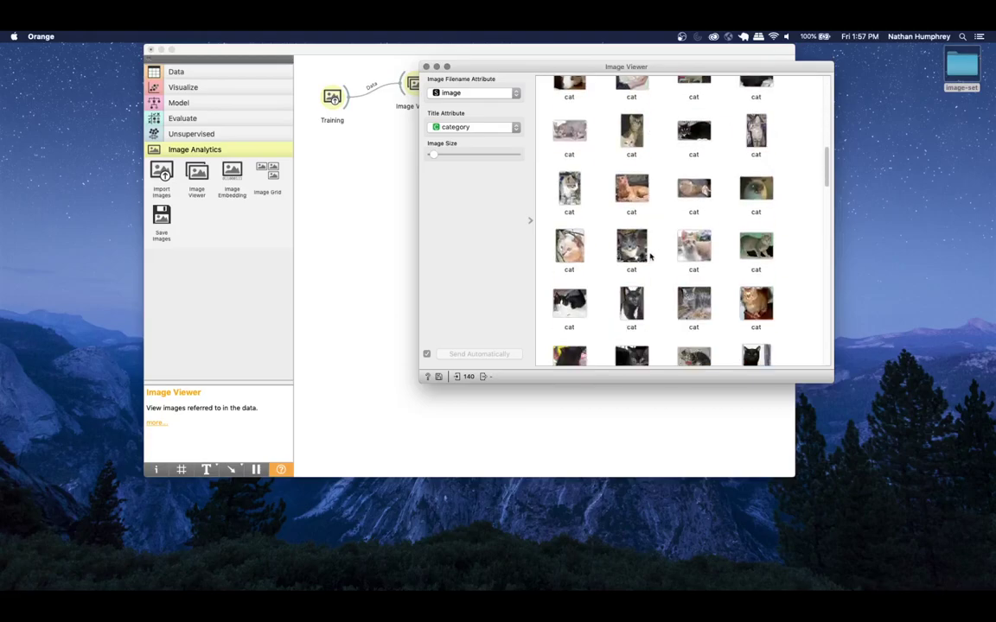
{"action": "scroll", "coordinate": [650, 257], "scroll_direction": "down", "scroll_amount": 6}
{"action": "scroll", "coordinate": [649, 233], "scroll_direction": "up", "scroll_amount": 3}
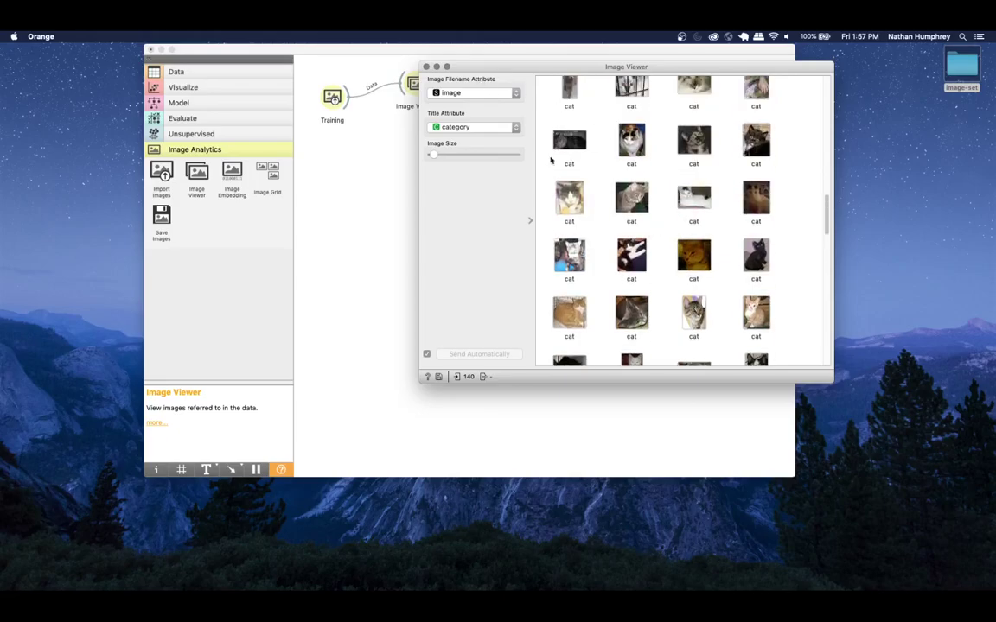
{"action": "left_click", "coordinate": [425, 67]}
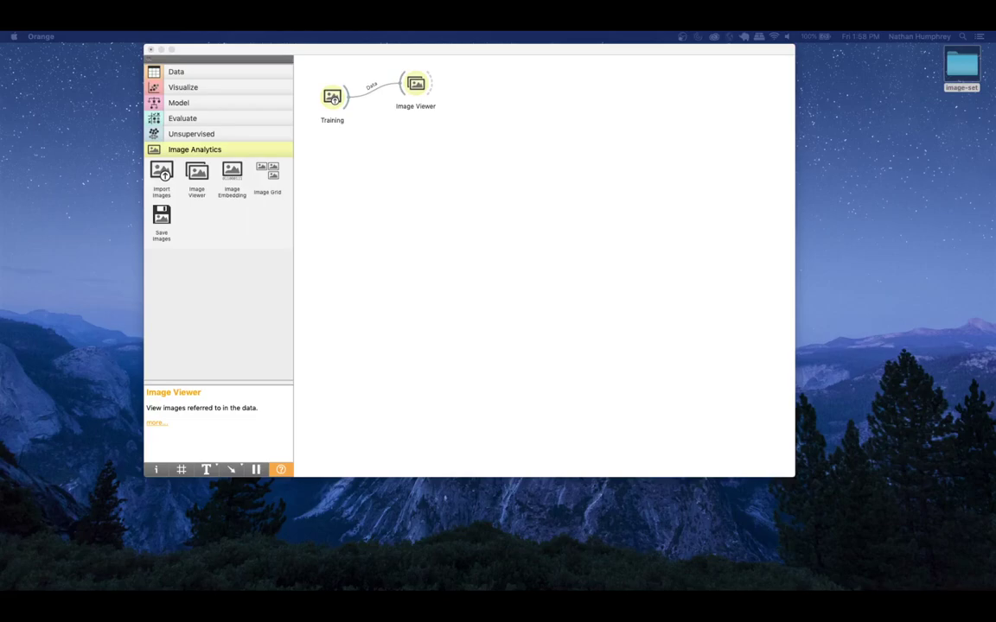
- Add an Image Embedding widget below the Image Viewer and feed it the Training images
{"action": "left_click", "coordinate": [230, 172]}
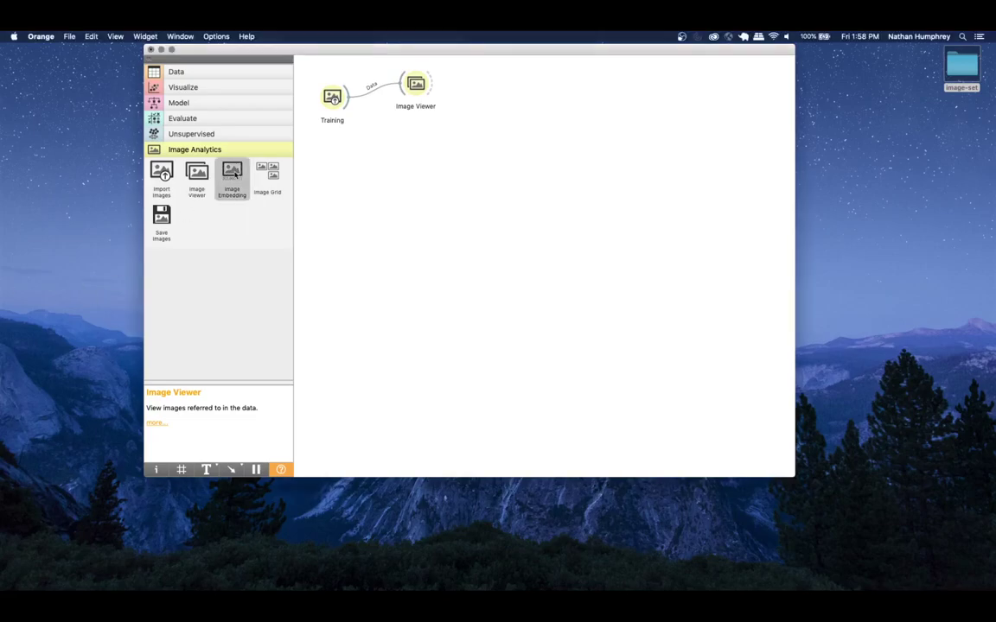
{"action": "left_click_drag", "start_coordinate": [492, 84], "coordinate": [413, 154]}
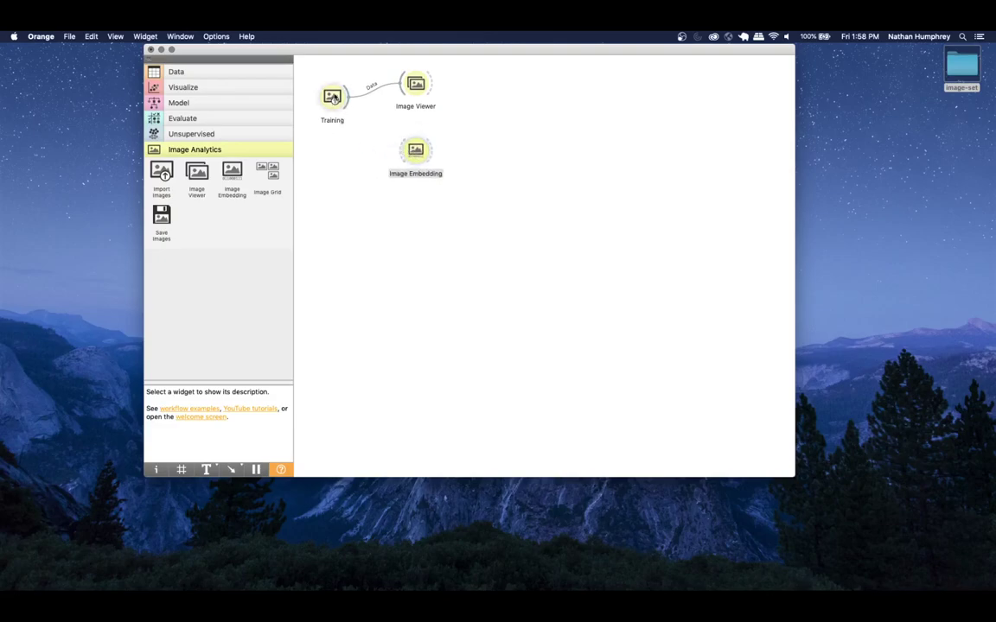
{"action": "left_click_drag", "start_coordinate": [350, 104], "coordinate": [416, 151]}
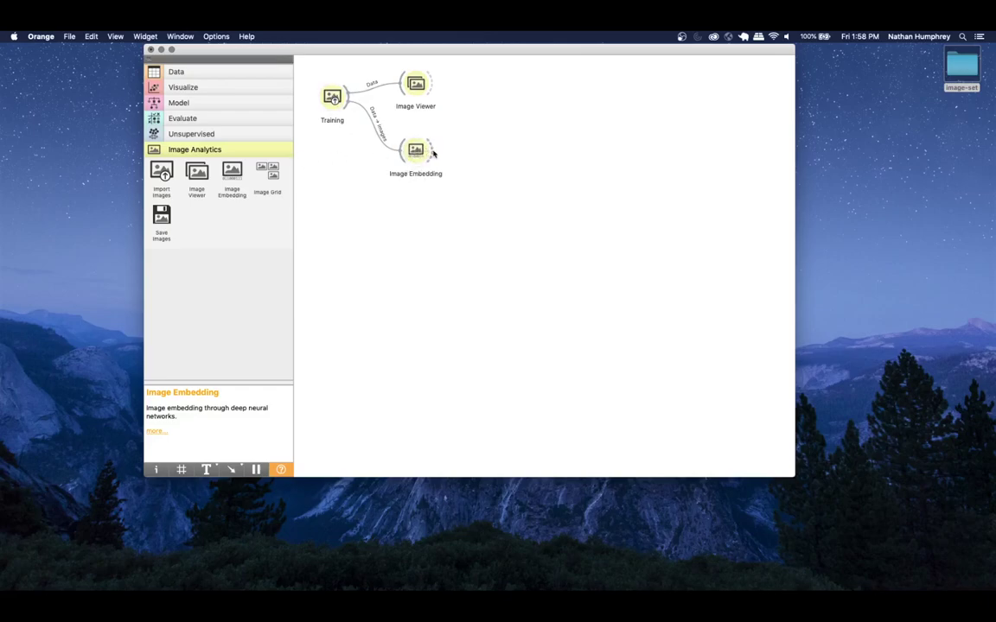
- Add a Data Table connected to the Image Embedding output and open it
{"action": "left_click_drag", "start_coordinate": [439, 154], "coordinate": [451, 152]}
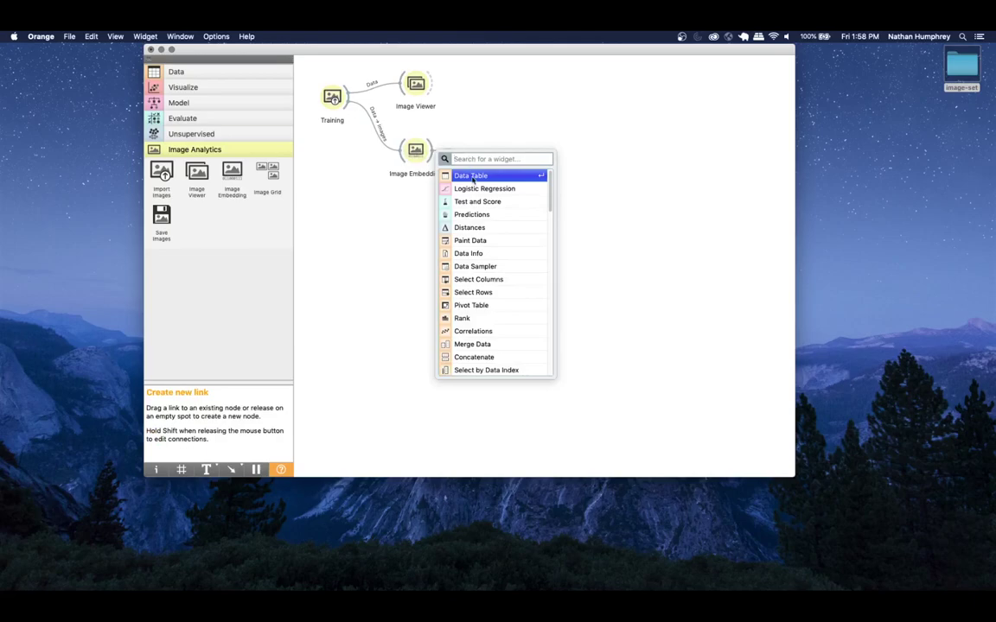
{"action": "left_click", "coordinate": [471, 176]}
{"action": "double_click", "coordinate": [489, 152]}
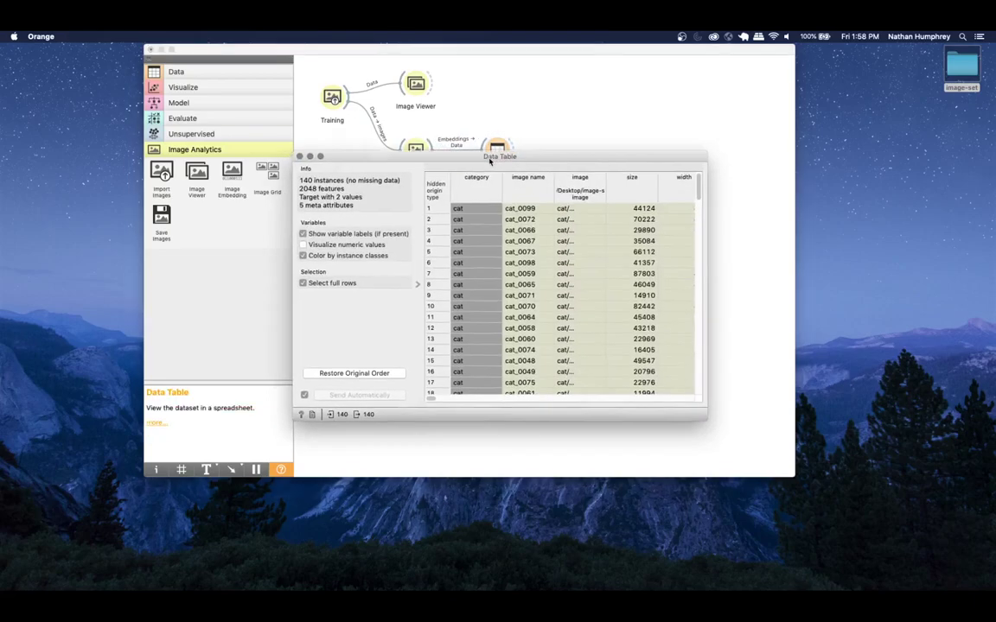
- Review the image embedding columns in the Data Table, close it, and delete the Data Table widget from the workflow
{"action": "left_click_drag", "start_coordinate": [426, 160], "coordinate": [484, 120]}
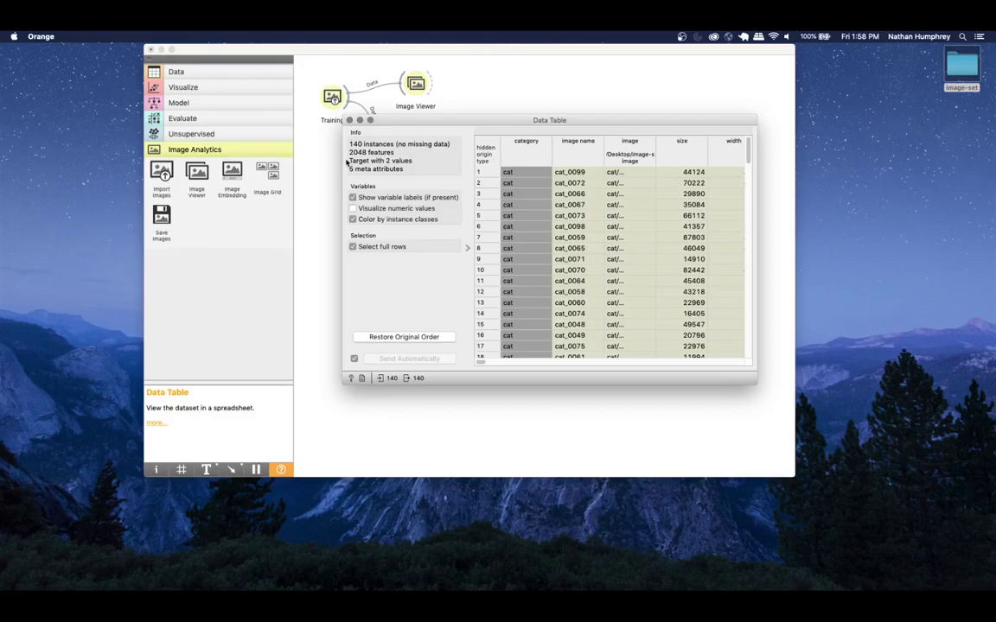
{"action": "left_click_drag", "start_coordinate": [481, 363], "coordinate": [444, 367]}
{"action": "left_click", "coordinate": [349, 121]}
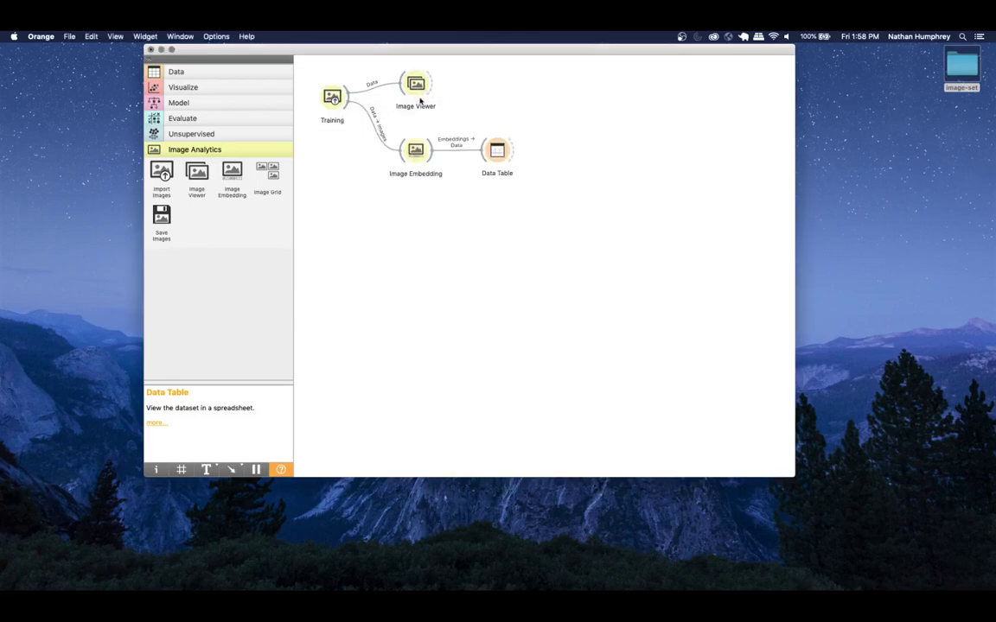
{"action": "left_click", "coordinate": [496, 152]}
{"action": "key", "text": "Delete"}
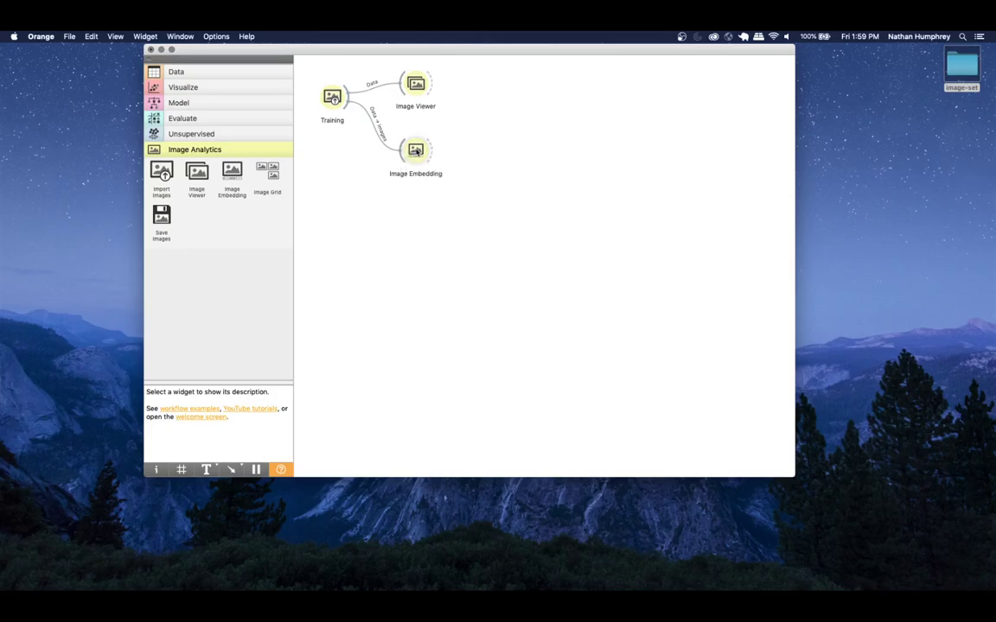
- Review the Image Embedding settings, keeping image as the attribute and Inception v3 as the embedder, and close them
{"action": "double_click", "coordinate": [417, 152]}
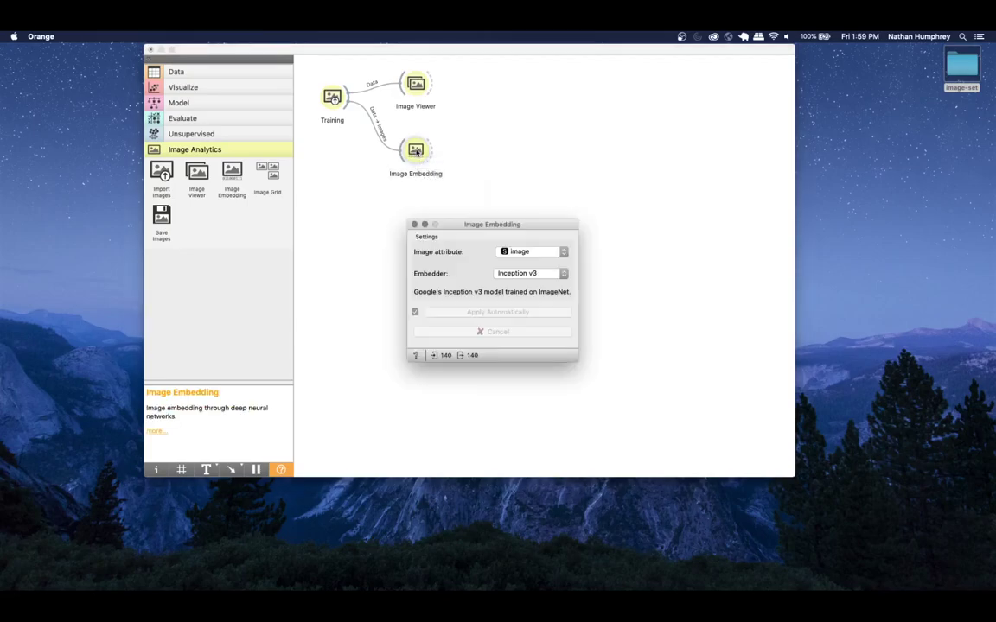
{"action": "left_click_drag", "start_coordinate": [473, 236], "coordinate": [530, 140]}
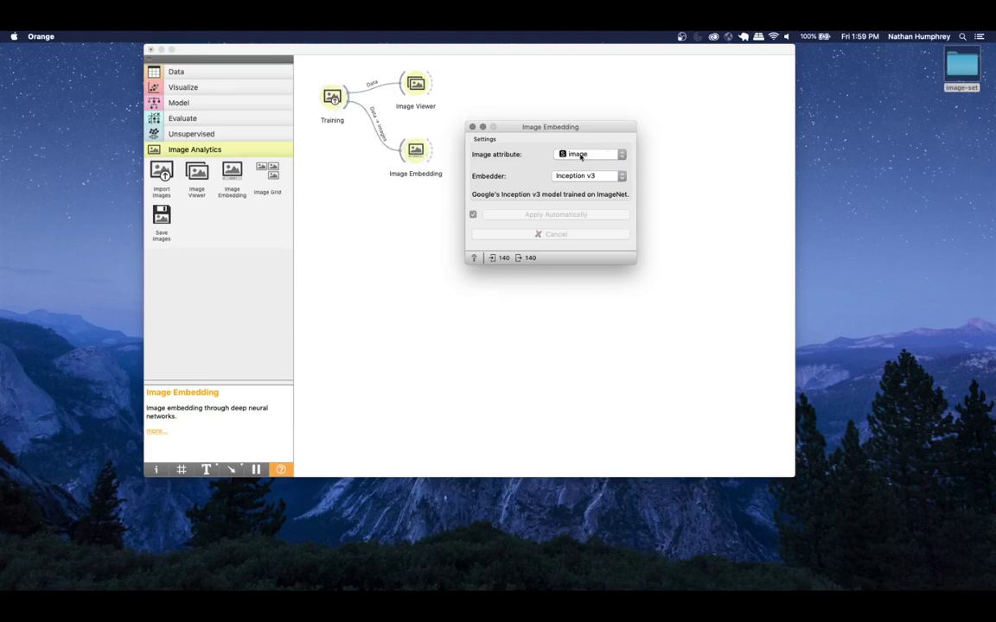
{"action": "left_click", "coordinate": [619, 154]}
{"action": "left_click", "coordinate": [598, 155]}
{"action": "left_click", "coordinate": [621, 177]}
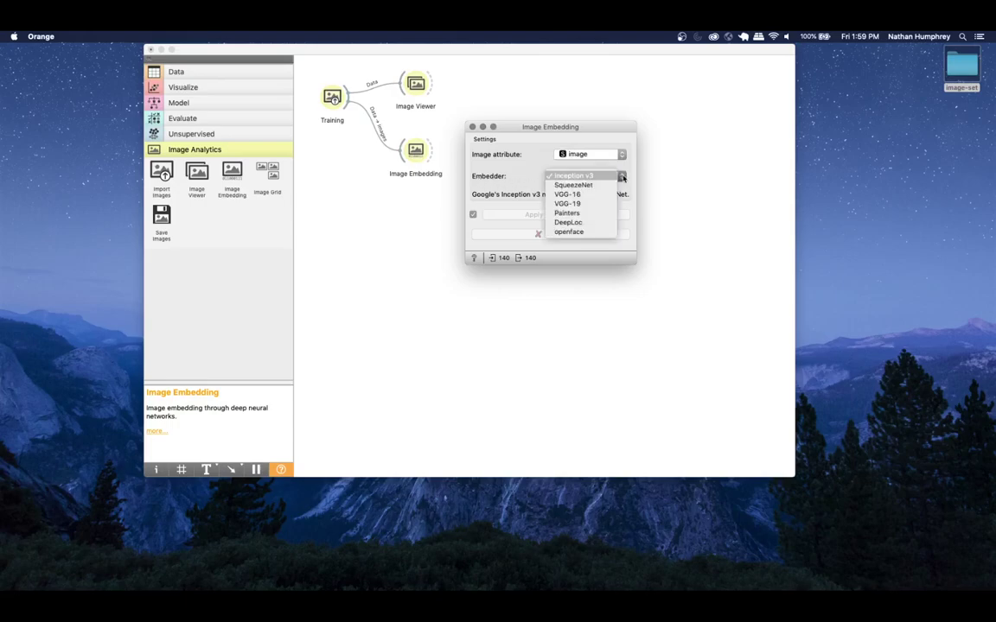
{"action": "left_click", "coordinate": [563, 179]}
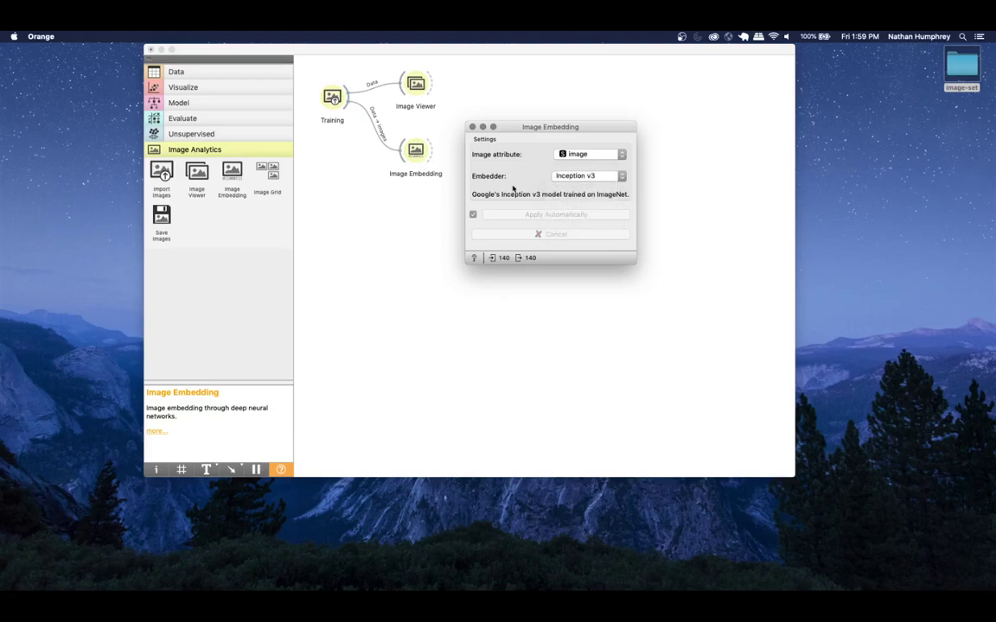
{"action": "left_click", "coordinate": [619, 179]}
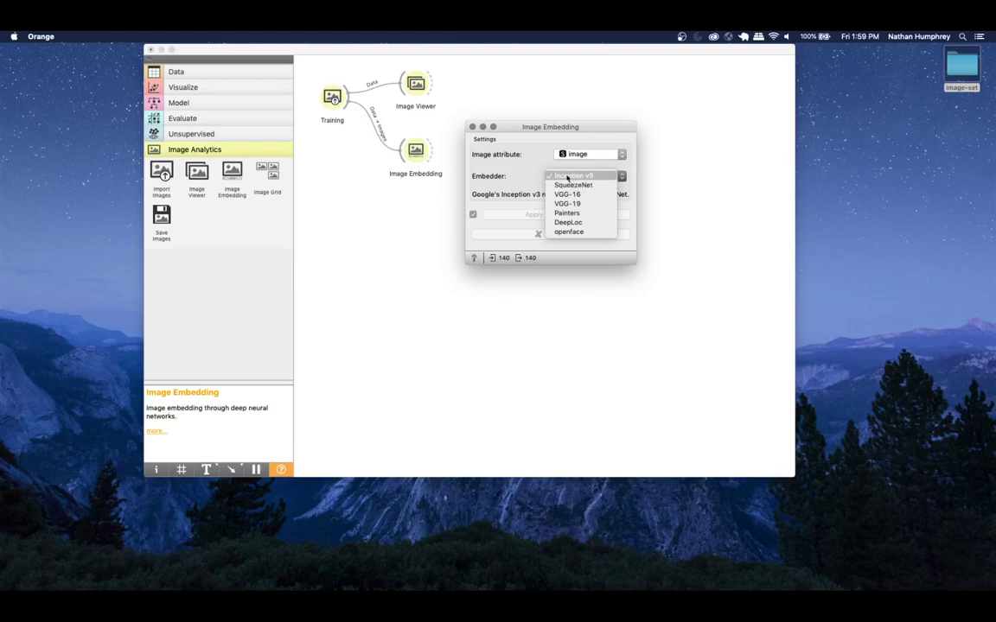
{"action": "left_click", "coordinate": [536, 177]}
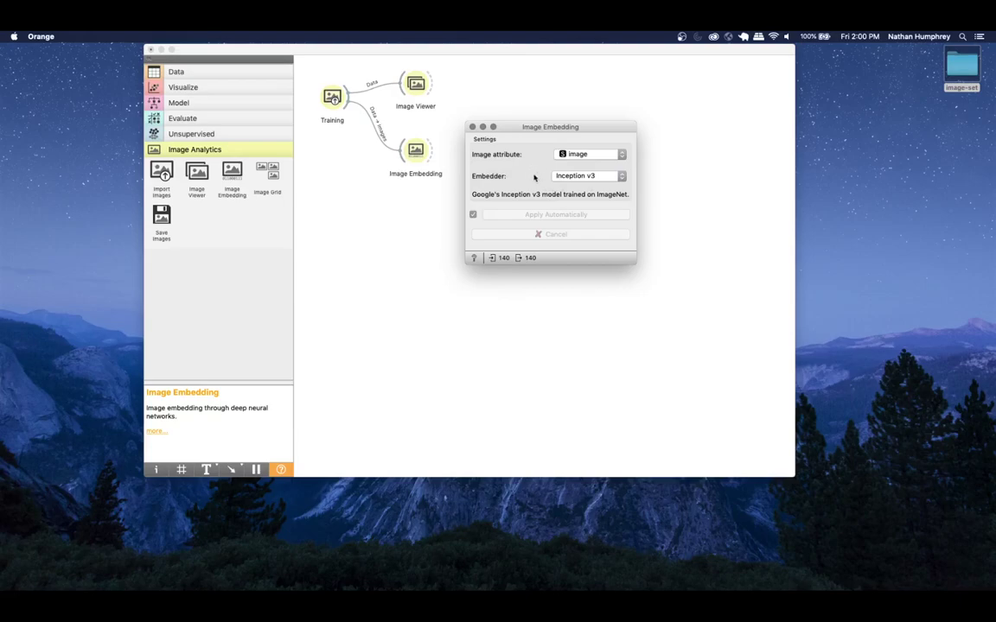
{"action": "left_click_drag", "start_coordinate": [533, 129], "coordinate": [567, 62]}
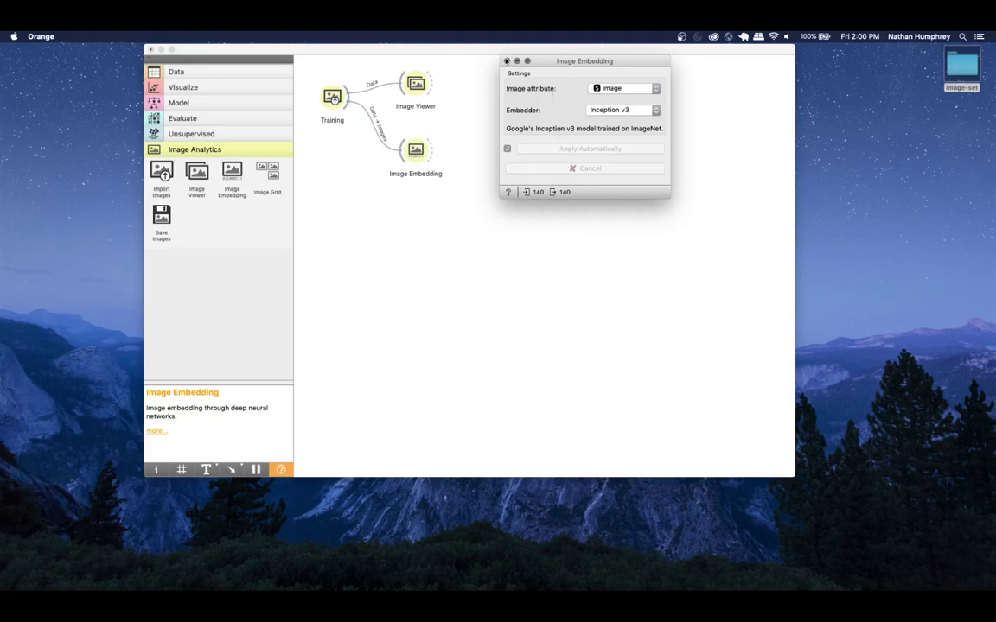
{"action": "left_click", "coordinate": [507, 61]}
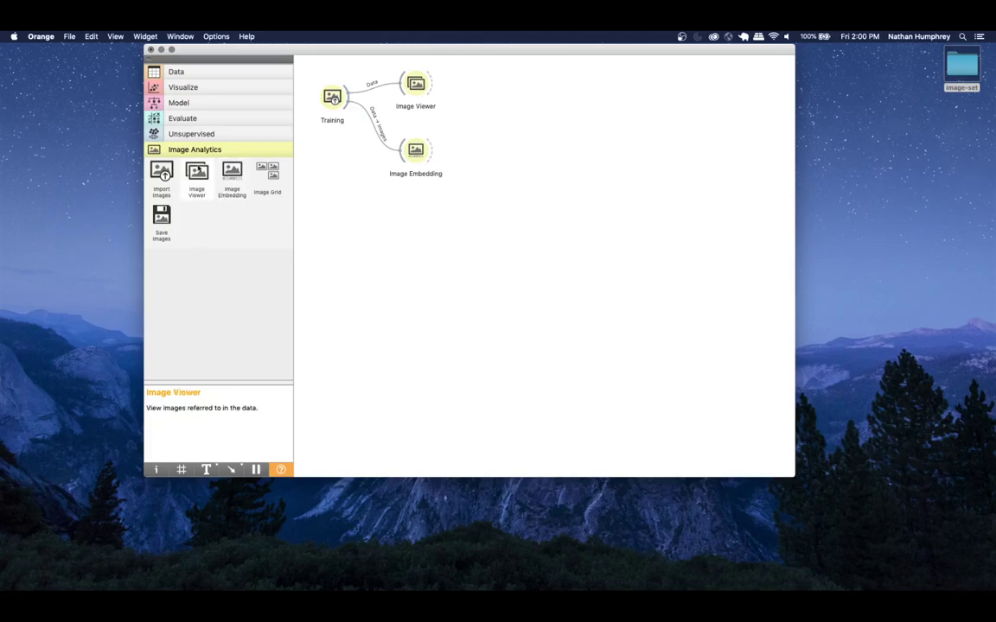
- Add a Distances widget after Image Embedding and a Hierarchical Clustering widget after Distances, and check the Distances settings
{"action": "left_click", "coordinate": [201, 135]}
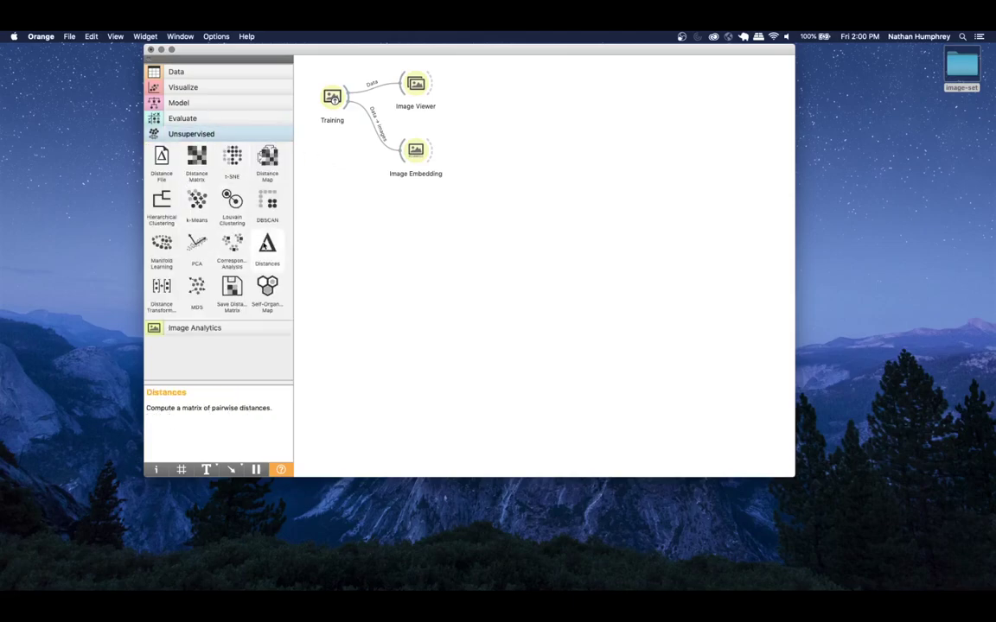
{"action": "mouse_move", "coordinate": [267, 246]}
{"action": "left_mouse_down"}
{"action": "mouse_move", "coordinate": [486, 163]}
{"action": "mouse_move", "coordinate": [460, 149]}
{"action": "mouse_move", "coordinate": [493, 152]}
{"action": "left_mouse_up"}
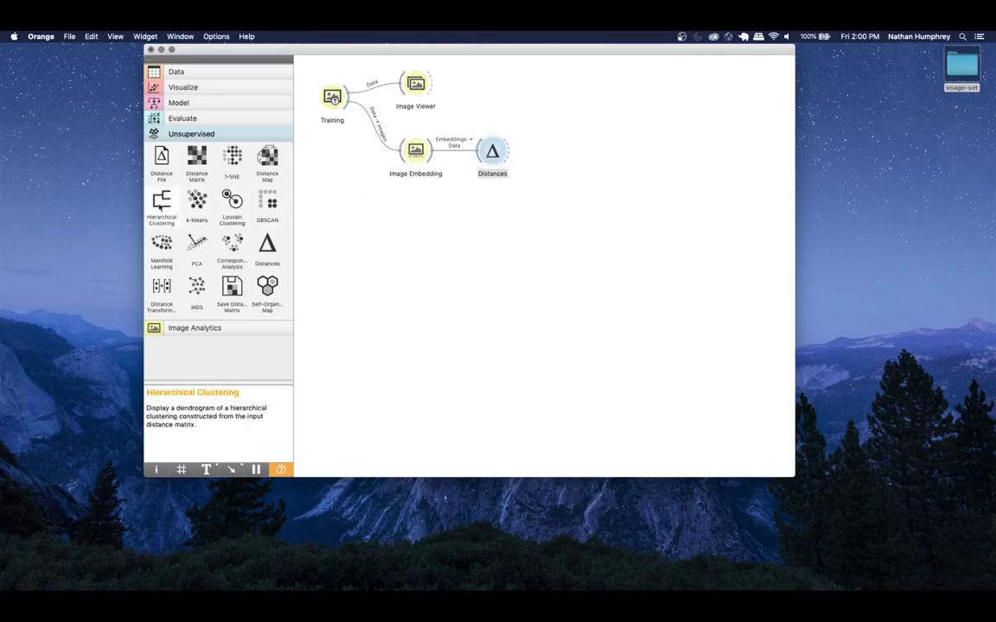
{"action": "left_click_drag", "start_coordinate": [161, 201], "coordinate": [566, 152]}
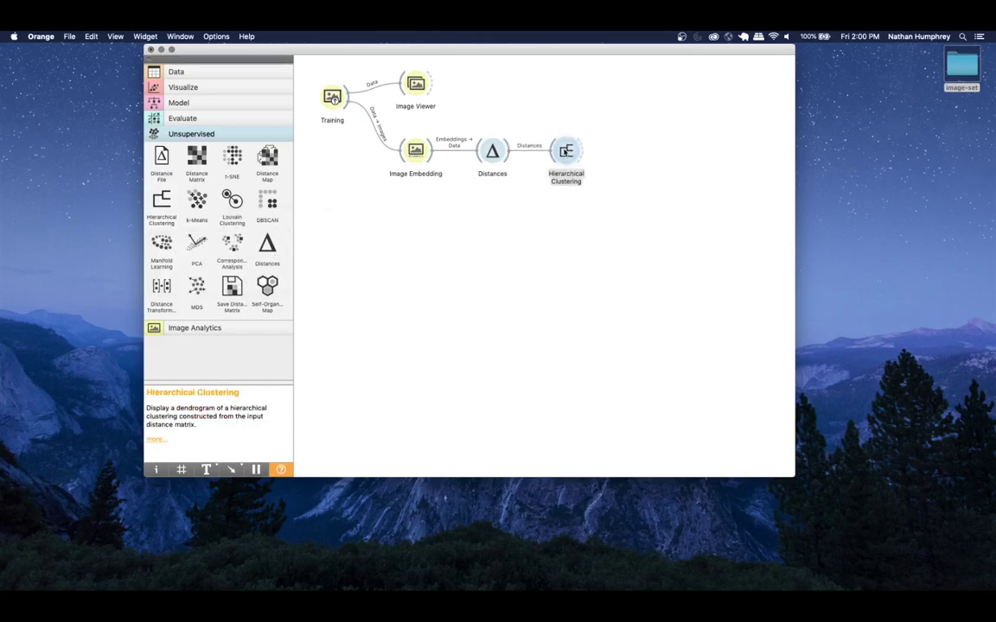
{"action": "double_click", "coordinate": [492, 153]}
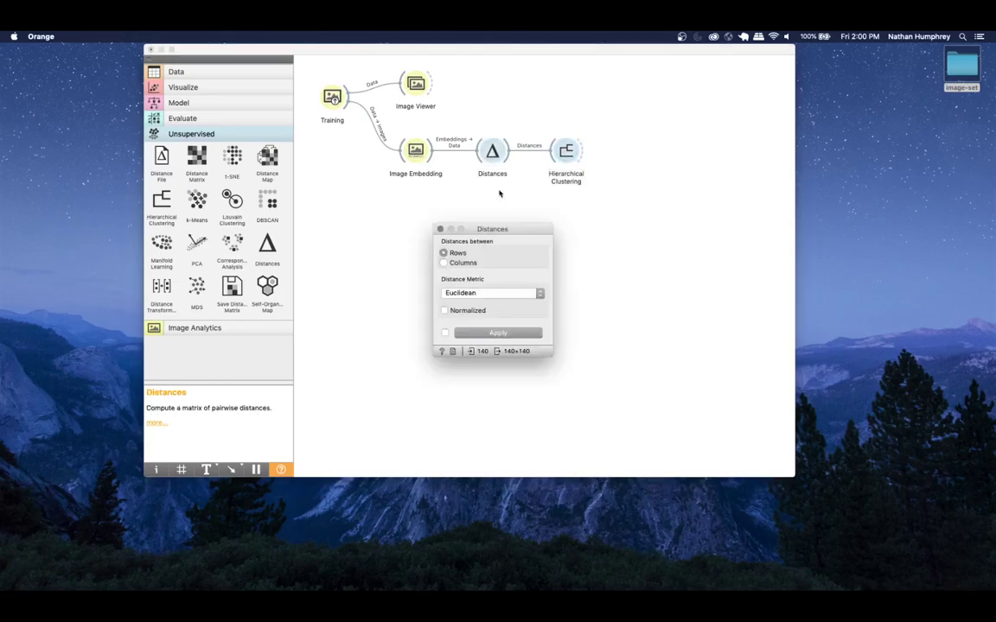
{"action": "left_click", "coordinate": [440, 229]}
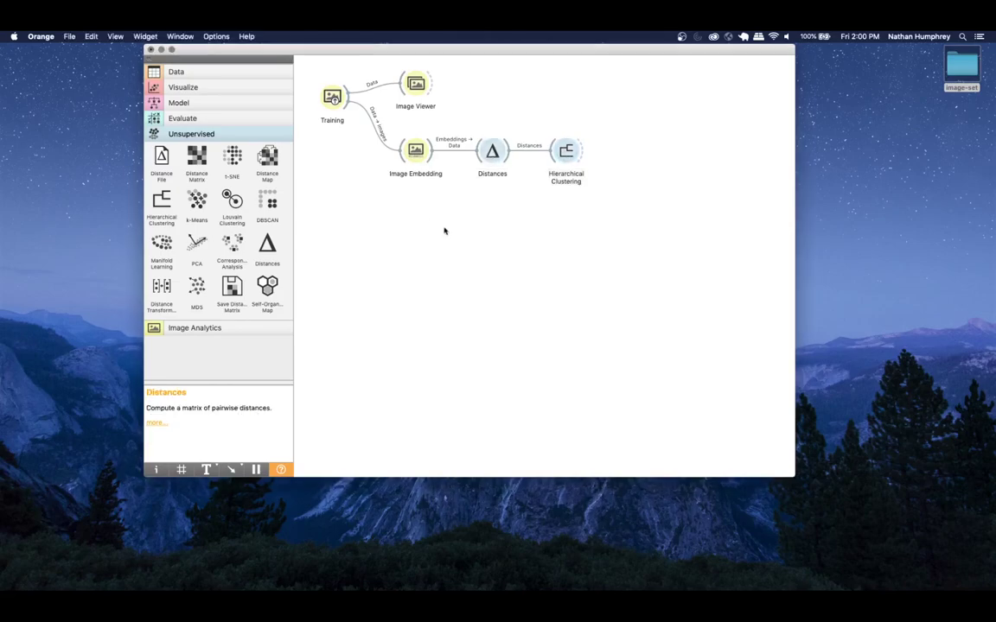
- Open Hierarchical Clustering, arrange its window beside the workflow, and examine the dendrogram from start to end
{"action": "double_click", "coordinate": [560, 155]}
{"action": "left_click_drag", "start_coordinate": [415, 180], "coordinate": [844, 130]}
{"action": "left_click_drag", "start_coordinate": [711, 50], "coordinate": [566, 47]}
{"action": "left_click_drag", "start_coordinate": [735, 128], "coordinate": [708, 107]}
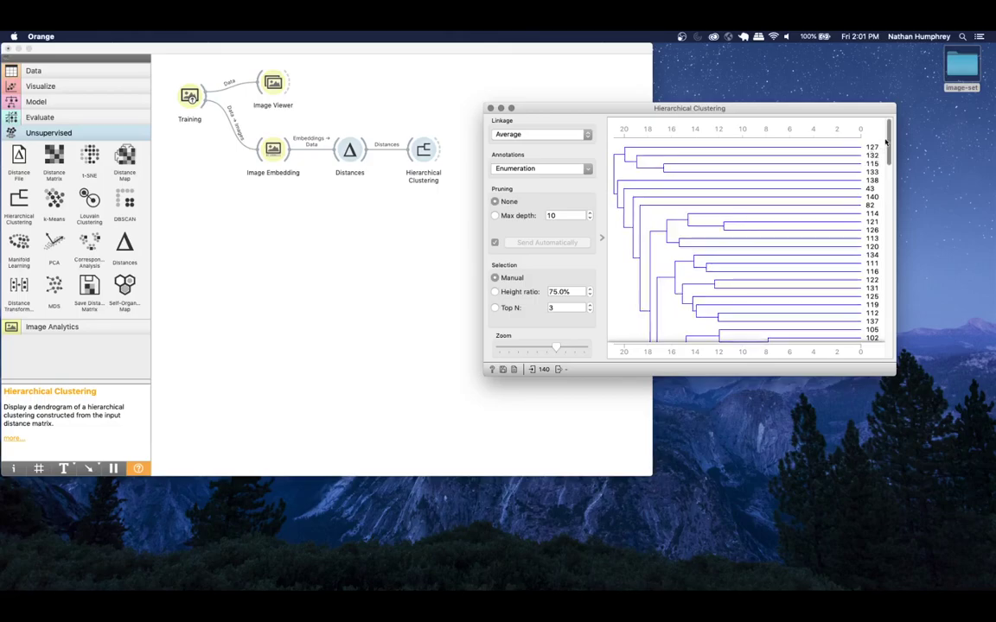
{"action": "scroll", "coordinate": [877, 259], "scroll_direction": "down", "scroll_amount": 15}
{"action": "scroll", "coordinate": [878, 316], "scroll_direction": "up", "scroll_amount": 3}
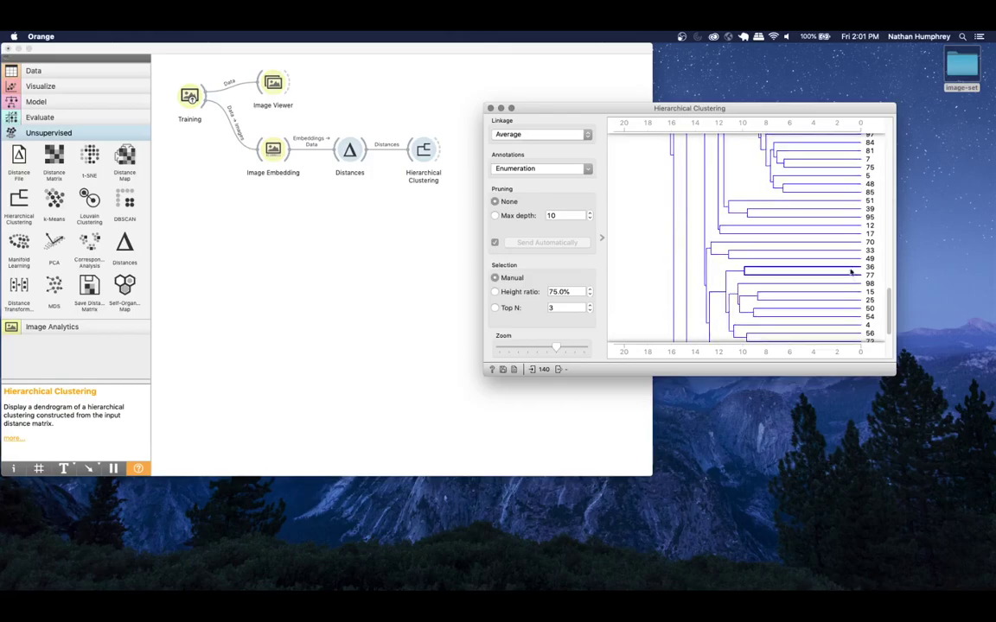
{"action": "left_click_drag", "start_coordinate": [891, 299], "coordinate": [892, 130]}
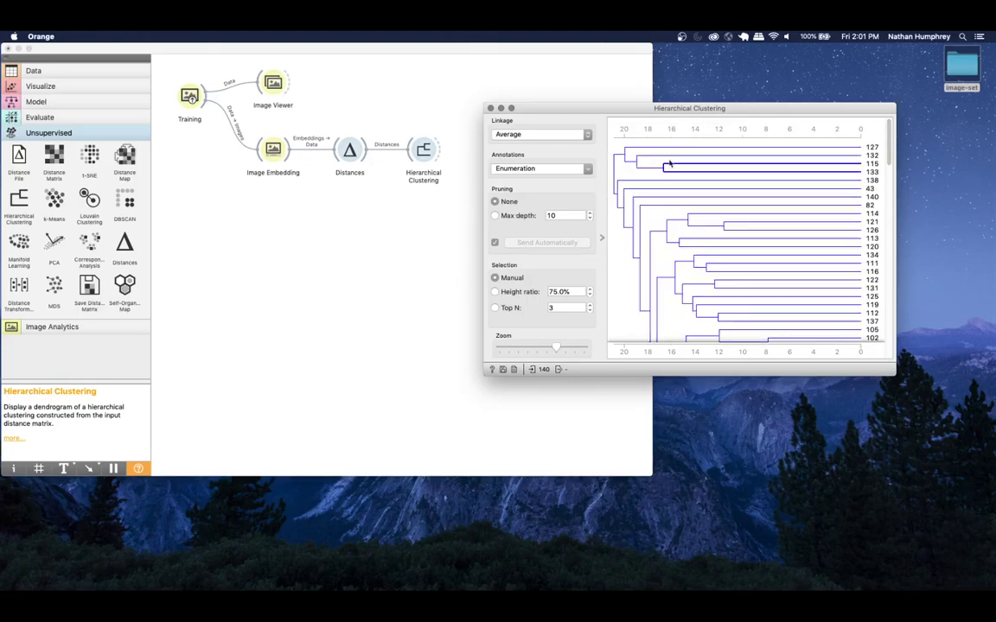
{"action": "left_click_drag", "start_coordinate": [692, 109], "coordinate": [374, 220]}
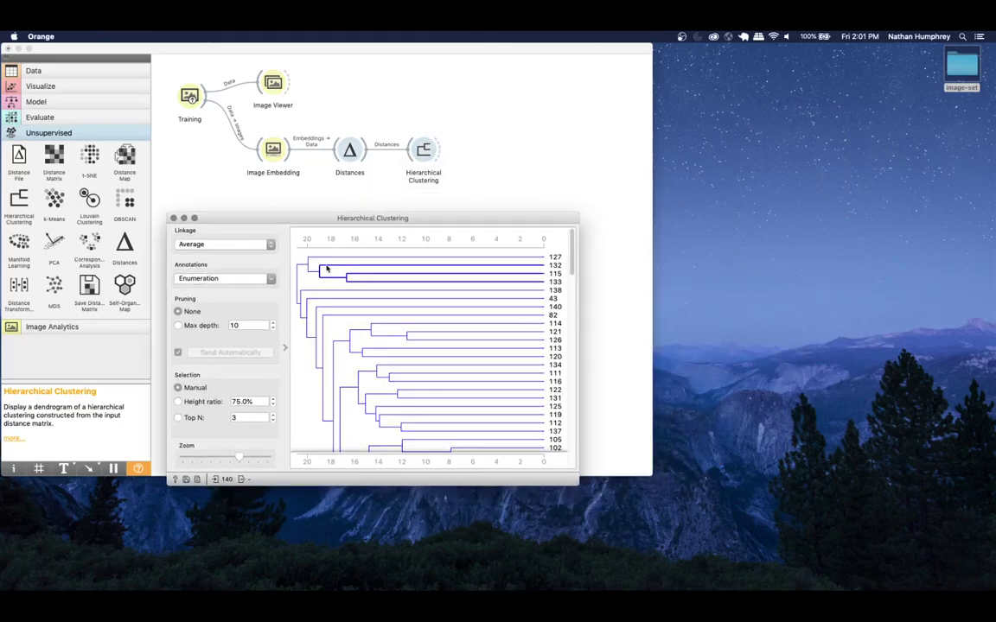
- Add a second Image Viewer fed by Hierarchical Clustering's selected data and open it side by side with the dendrogram
{"action": "left_click", "coordinate": [47, 328]}
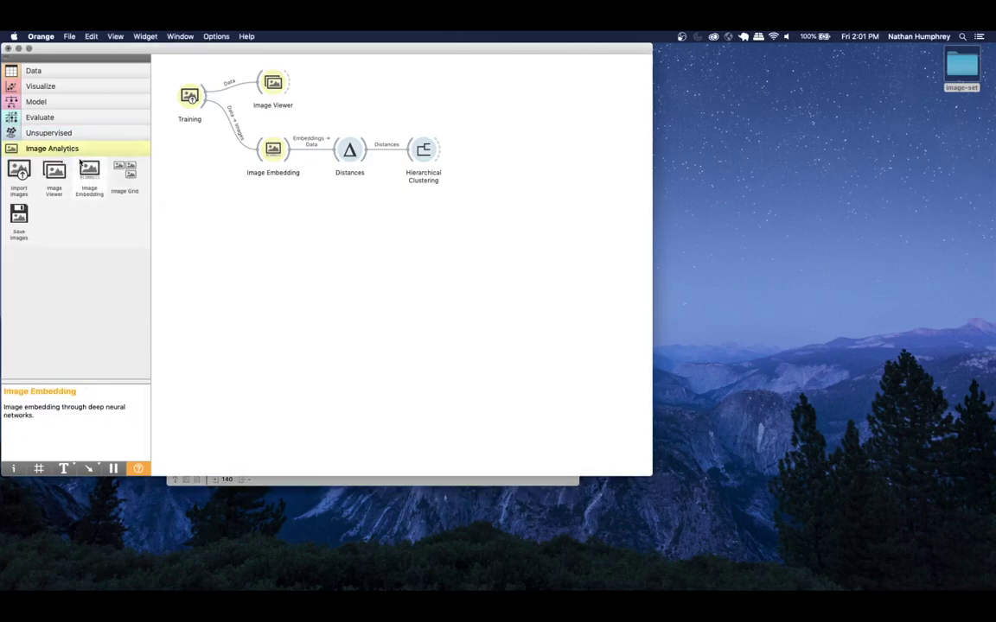
{"action": "left_click_drag", "start_coordinate": [53, 171], "coordinate": [487, 151]}
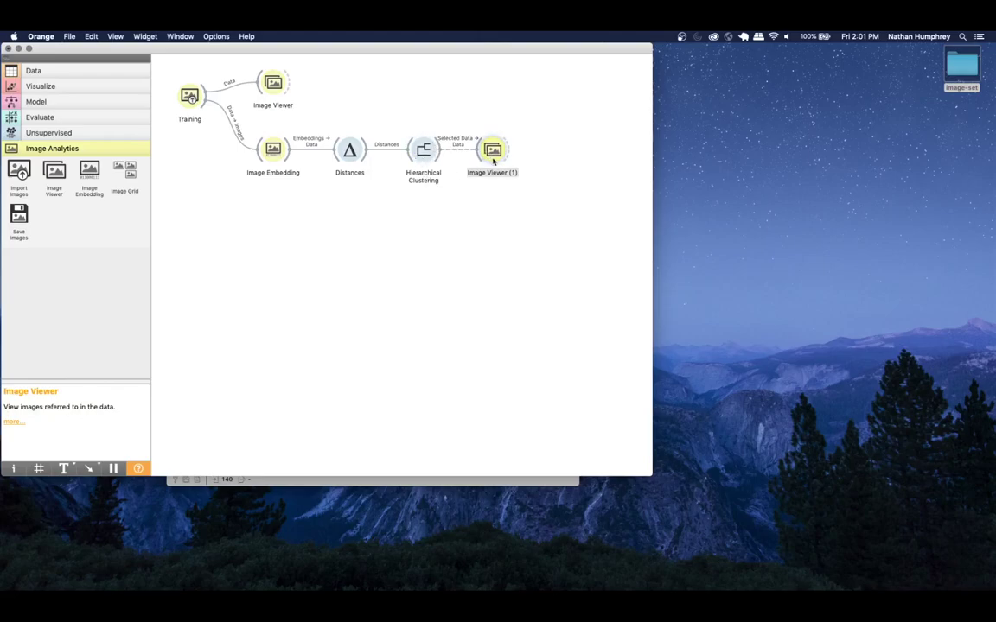
{"action": "left_click", "coordinate": [458, 480]}
{"action": "left_click_drag", "start_coordinate": [450, 224], "coordinate": [368, 227]}
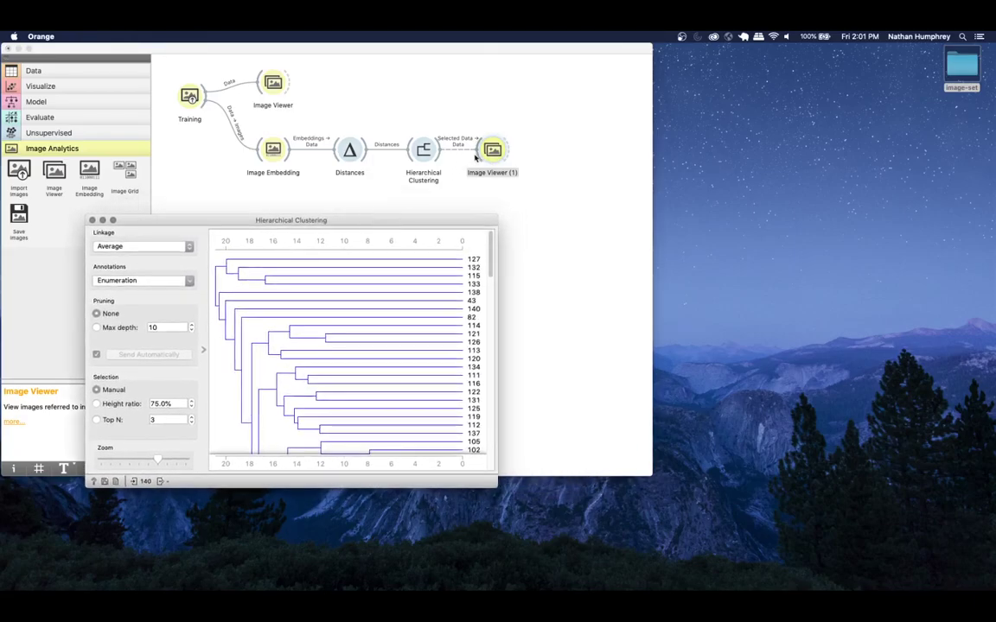
{"action": "double_click", "coordinate": [474, 156]}
{"action": "left_click_drag", "start_coordinate": [478, 141], "coordinate": [632, 117]}
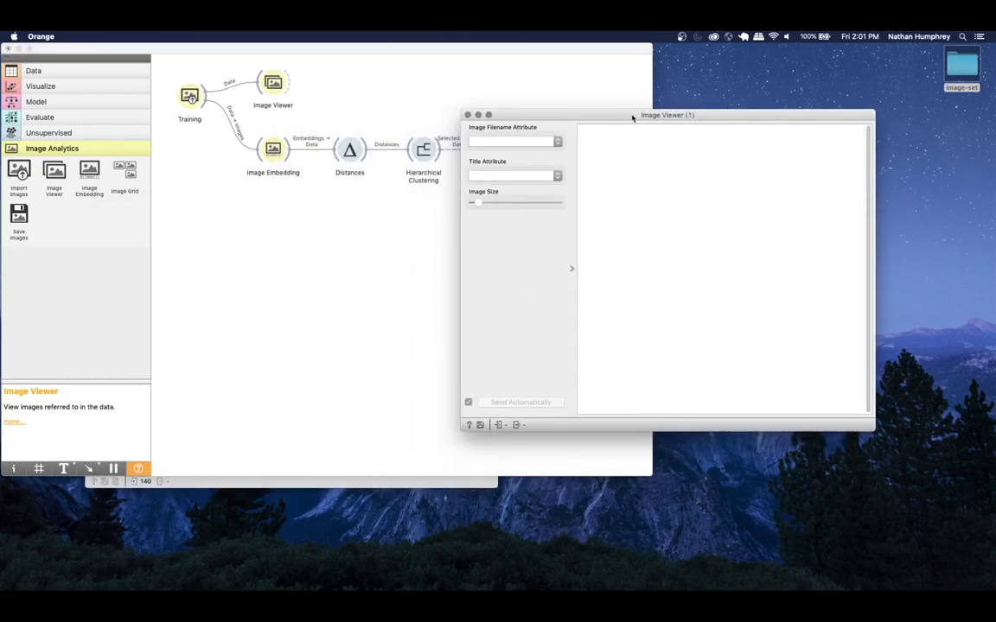
{"action": "left_click", "coordinate": [451, 481]}
{"action": "left_click_drag", "start_coordinate": [396, 227], "coordinate": [344, 127]}
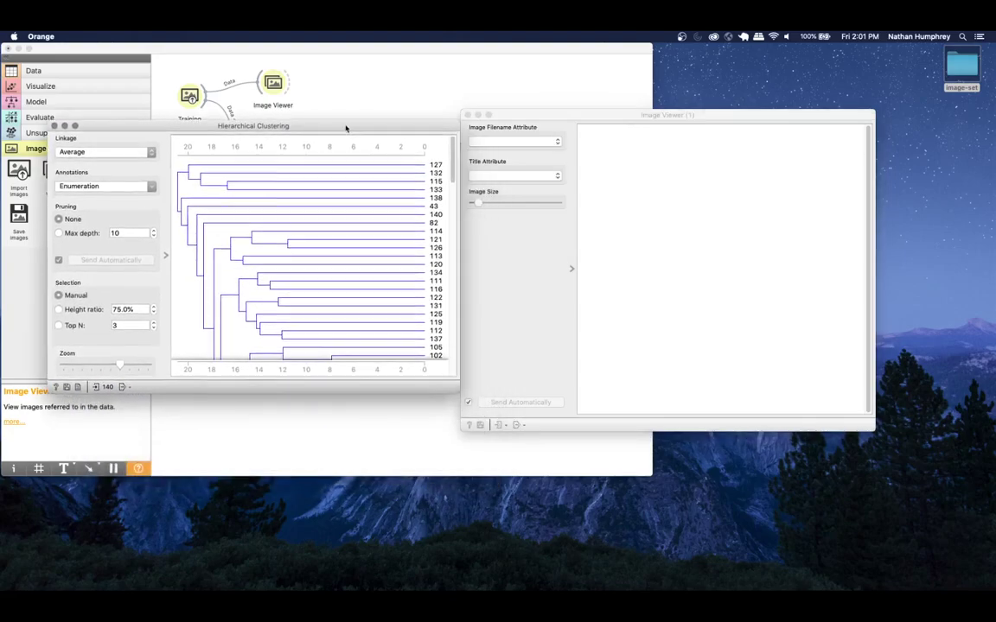
- Select the cluster of 127, 132, 115 and 133, followed by the large cluster starting at 138, and browse their images
{"action": "left_click", "coordinate": [223, 176]}
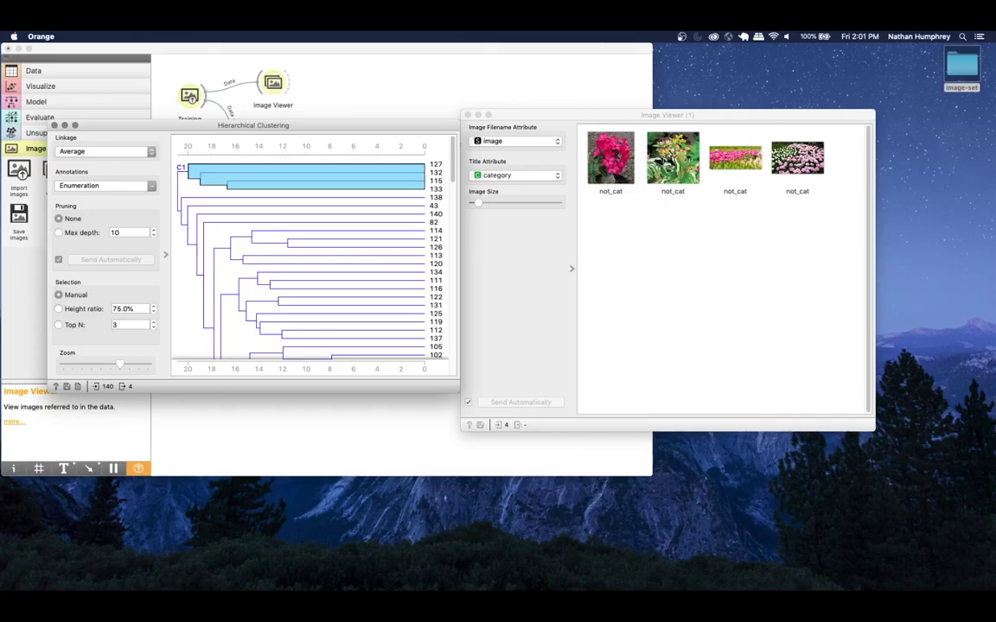
{"action": "left_click", "coordinate": [180, 209]}
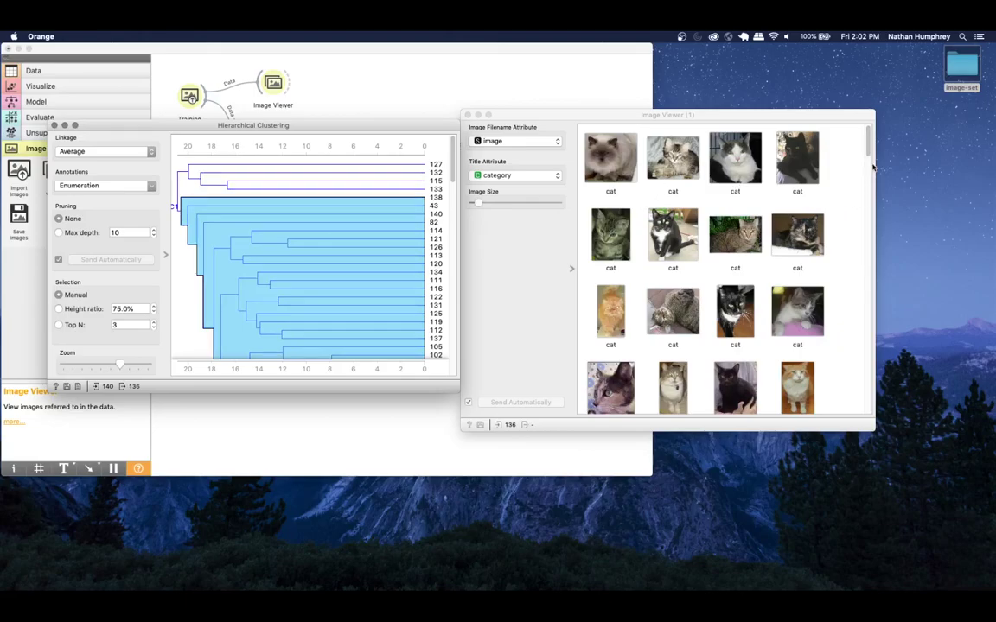
{"action": "left_click_drag", "start_coordinate": [864, 138], "coordinate": [863, 249]}
{"action": "scroll", "coordinate": [863, 249], "scroll_direction": "down", "scroll_amount": 10}
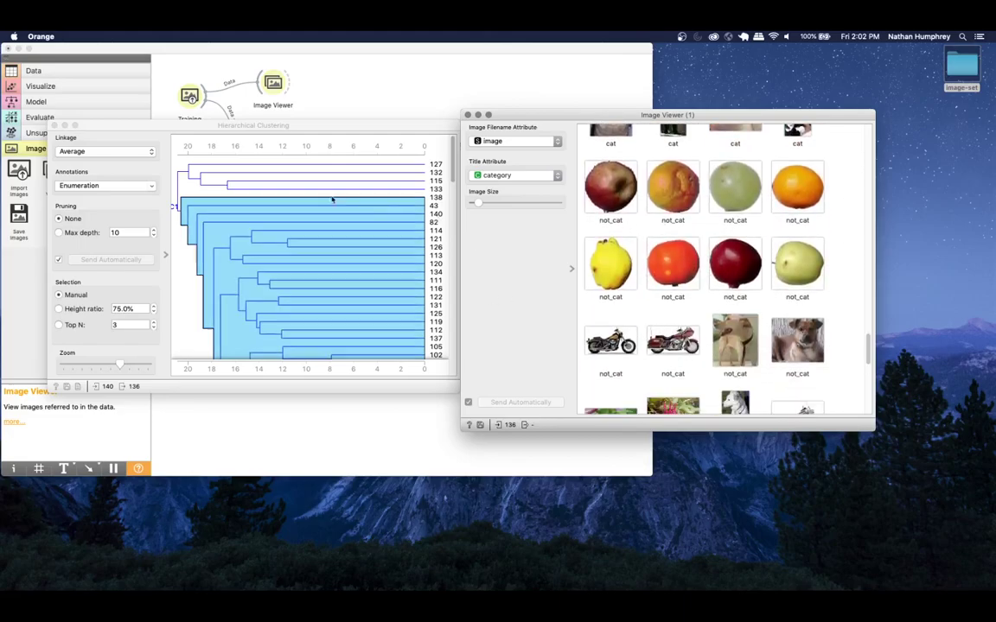
- Narrow the selection to successively deeper nested clusters, including the one starting at 82, and compare the images they contain
{"action": "left_click", "coordinate": [189, 210]}
{"action": "left_click", "coordinate": [214, 226]}
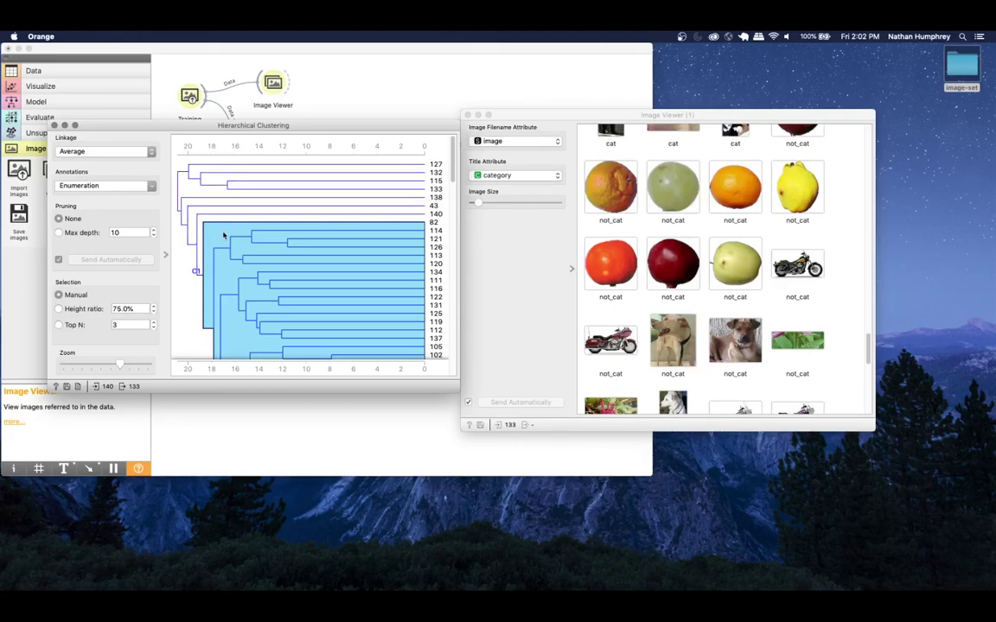
{"action": "left_click", "coordinate": [231, 246]}
{"action": "scroll", "coordinate": [237, 244], "scroll_direction": "down", "scroll_amount": 3}
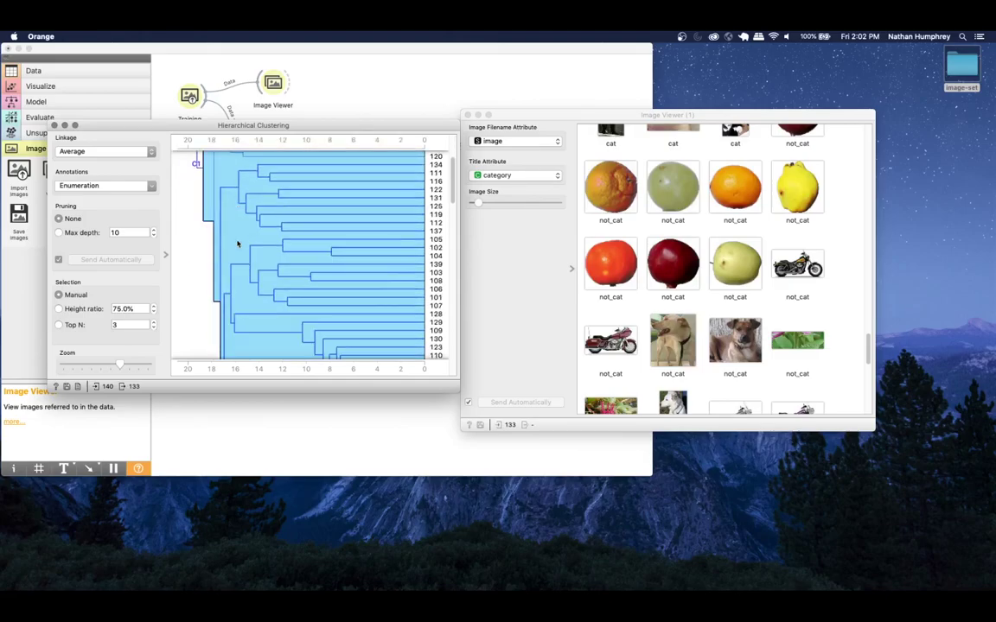
{"action": "left_click", "coordinate": [222, 297]}
{"action": "scroll", "coordinate": [248, 268], "scroll_direction": "down", "scroll_amount": 6}
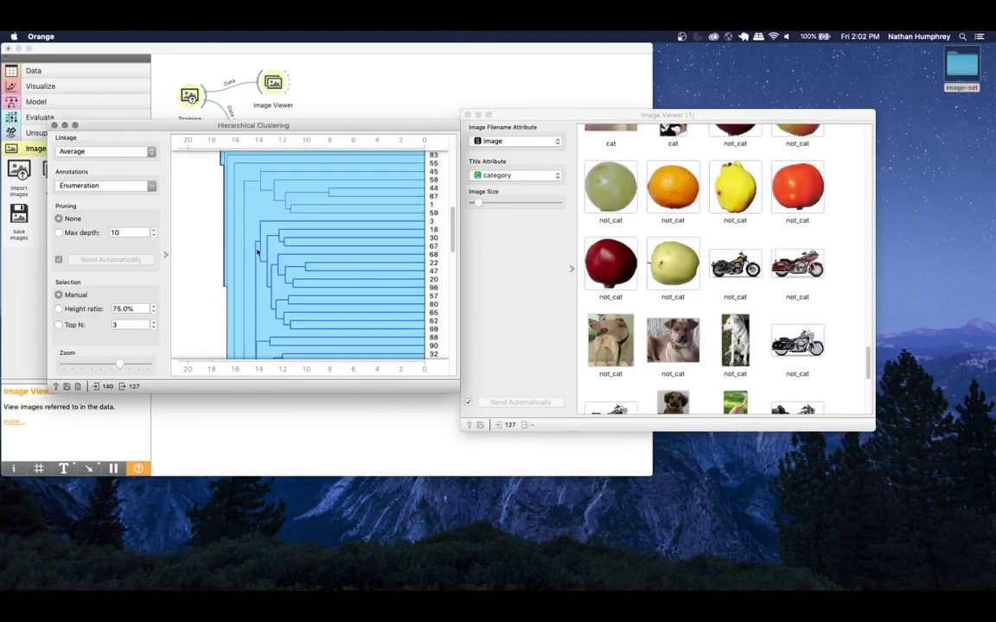
- Select the branch spanning 3 to 99 and the larger cluster ending at 17, and examine which images they group
{"action": "left_click", "coordinate": [261, 245]}
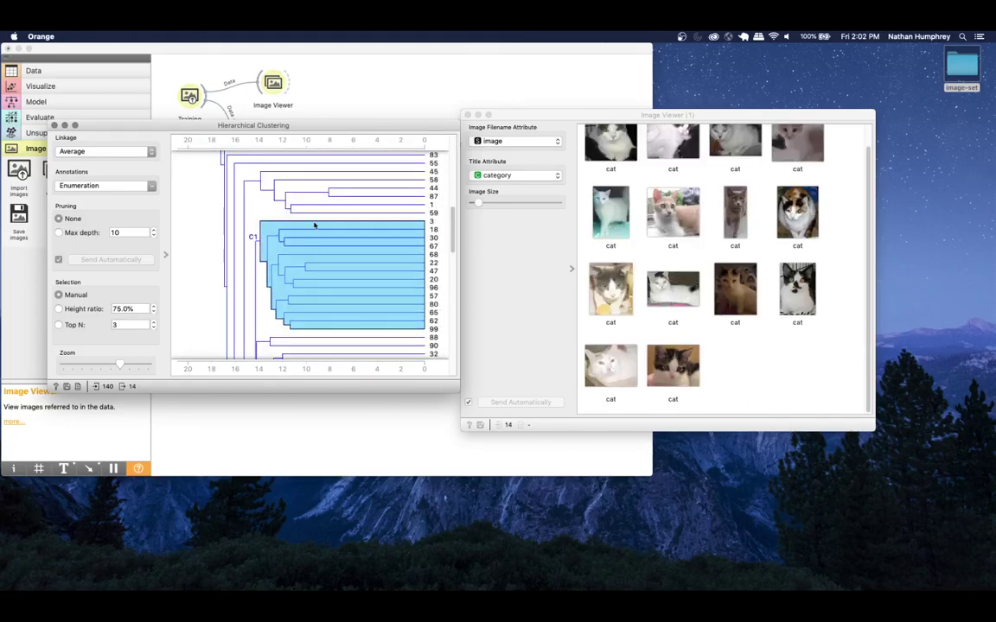
{"action": "scroll", "coordinate": [298, 226], "scroll_direction": "down", "scroll_amount": 3}
{"action": "scroll", "coordinate": [293, 226], "scroll_direction": "up", "scroll_amount": 3}
{"action": "scroll", "coordinate": [279, 224], "scroll_direction": "down", "scroll_amount": 3}
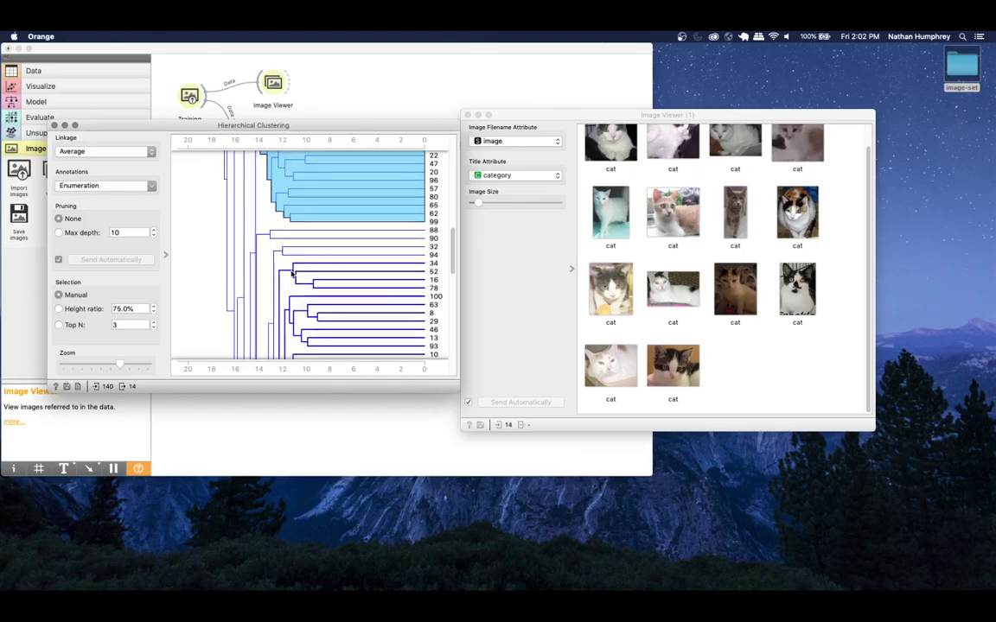
{"action": "left_click", "coordinate": [301, 270]}
{"action": "scroll", "coordinate": [294, 260], "scroll_direction": "down", "scroll_amount": 10}
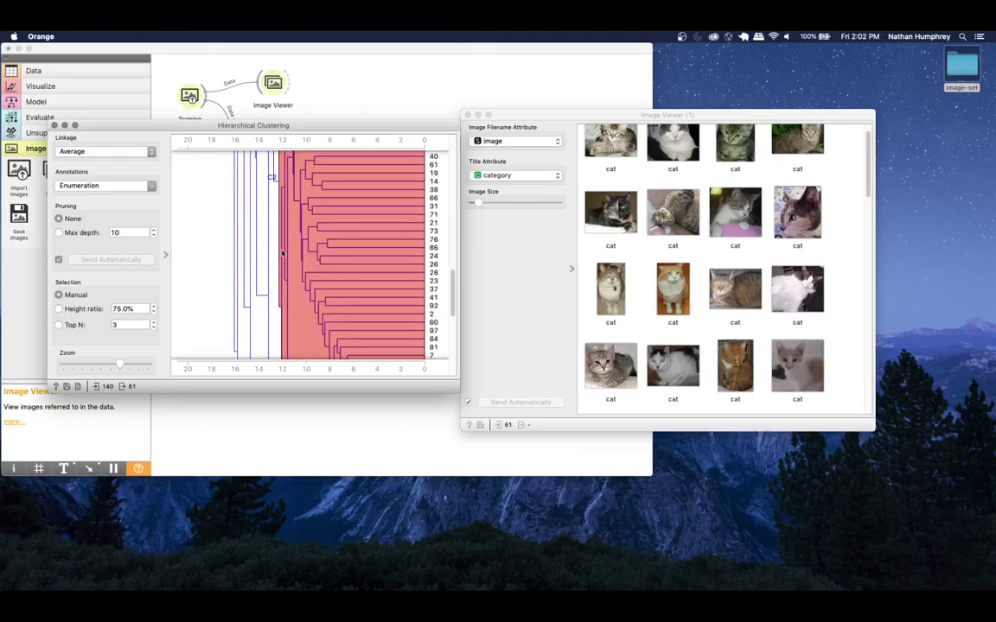
{"action": "scroll", "coordinate": [284, 246], "scroll_direction": "down", "scroll_amount": 3}
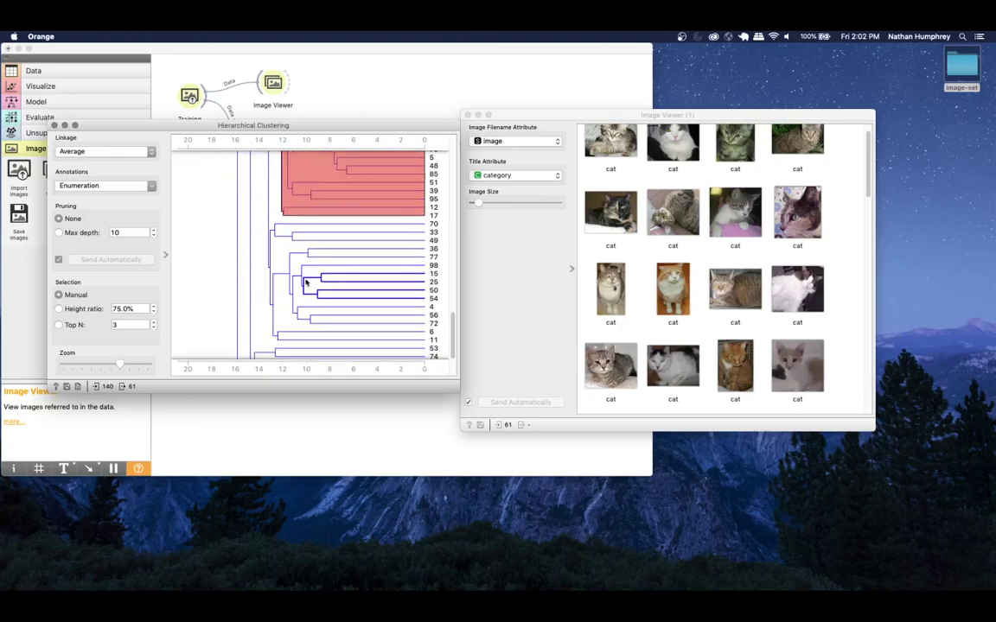
- Add the cluster of 69, 9, 64 and 91 to the selection, review its images and check the available title attributes
{"action": "scroll", "coordinate": [277, 303], "scroll_direction": "down", "scroll_amount": 4}
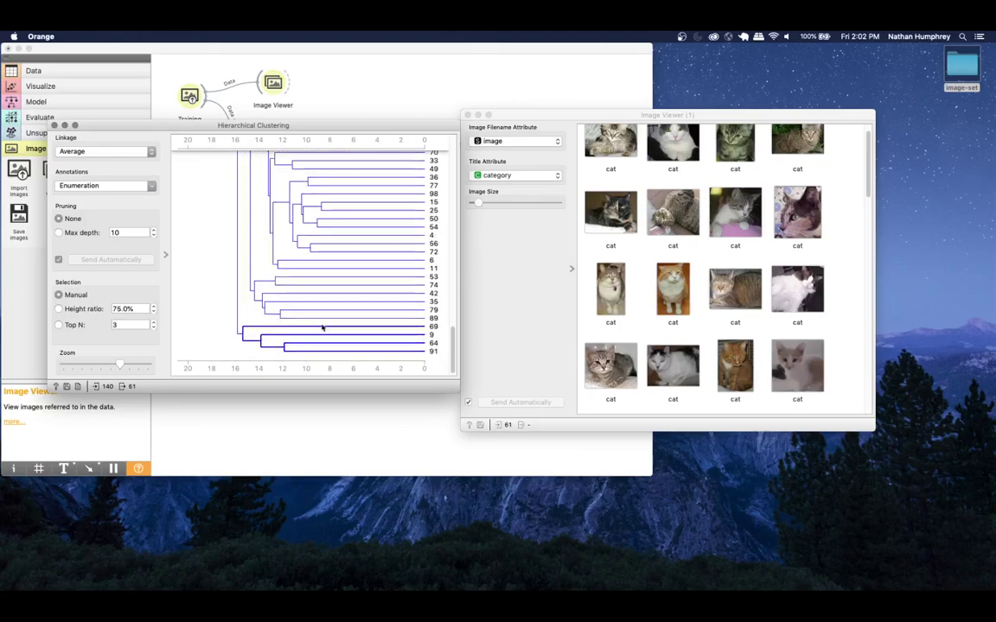
{"action": "left_click", "coordinate": [243, 330]}
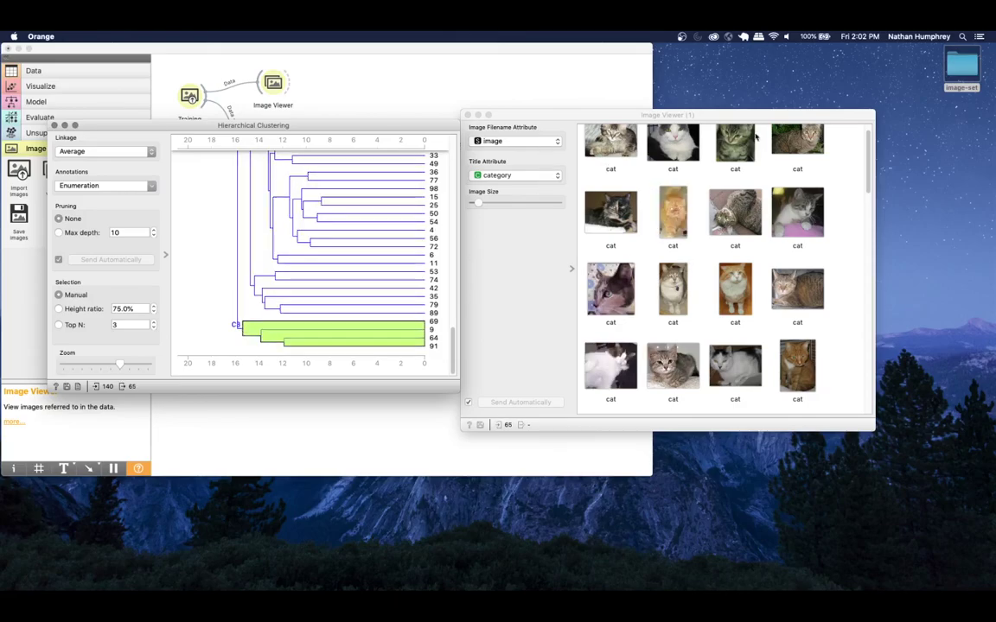
{"action": "mouse_move", "coordinate": [868, 139]}
{"action": "left_mouse_down"}
{"action": "mouse_move", "coordinate": [869, 353]}
{"action": "mouse_move", "coordinate": [869, 138]}
{"action": "left_mouse_up"}
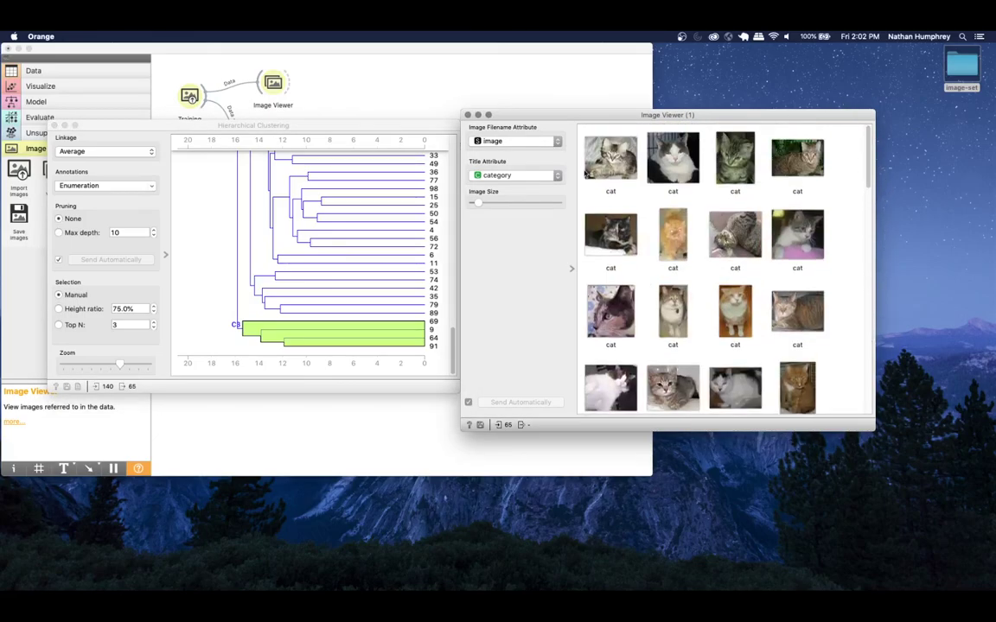
{"action": "left_click", "coordinate": [558, 176]}
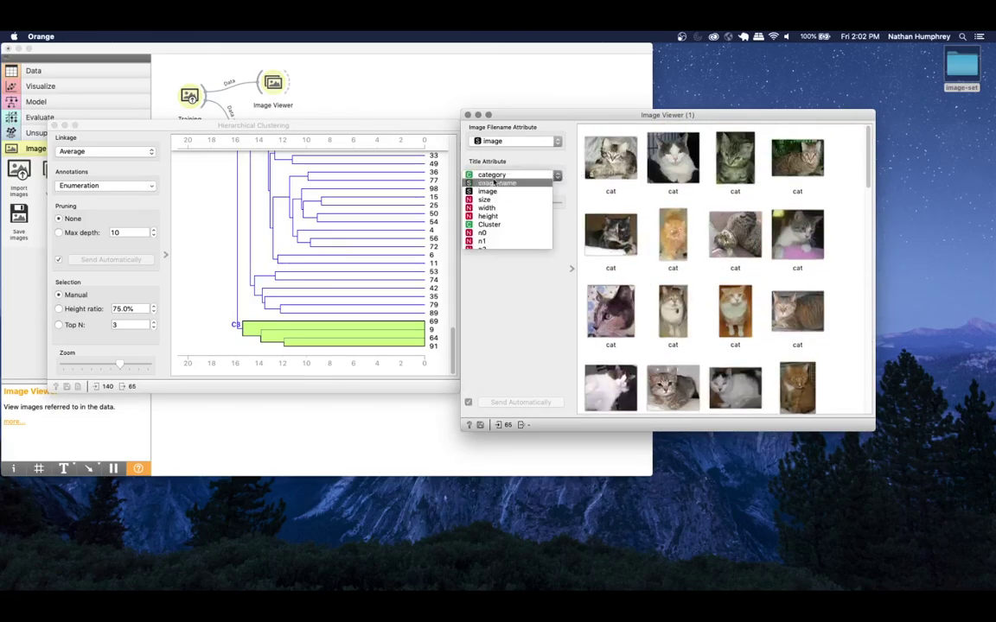
{"action": "left_click", "coordinate": [515, 174]}
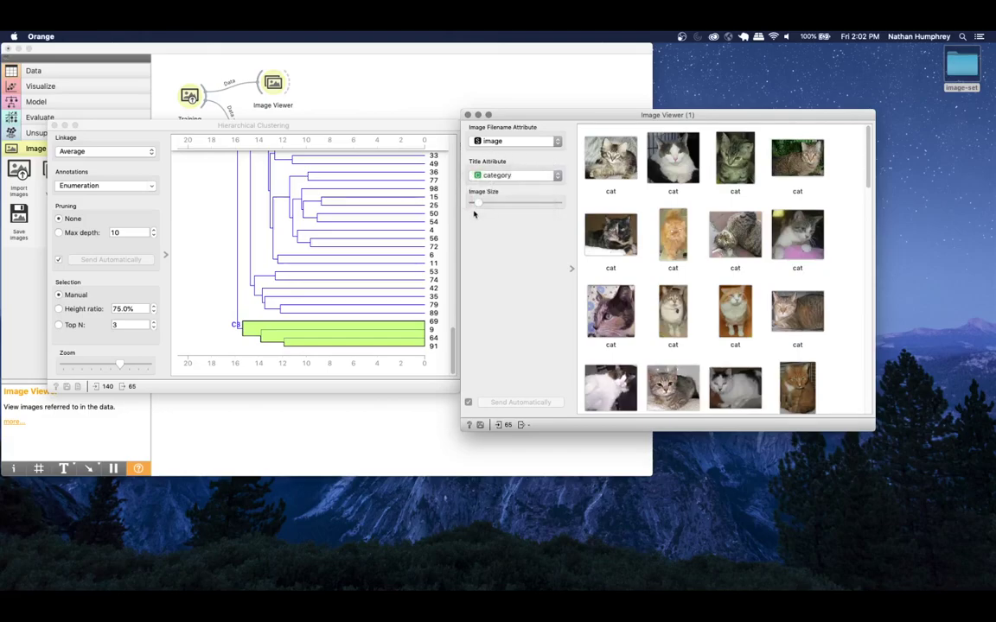
- Select the pair 53 and 74, followed by the small cluster of 46, 13 and 93, and view their images
{"action": "left_click", "coordinate": [350, 275]}
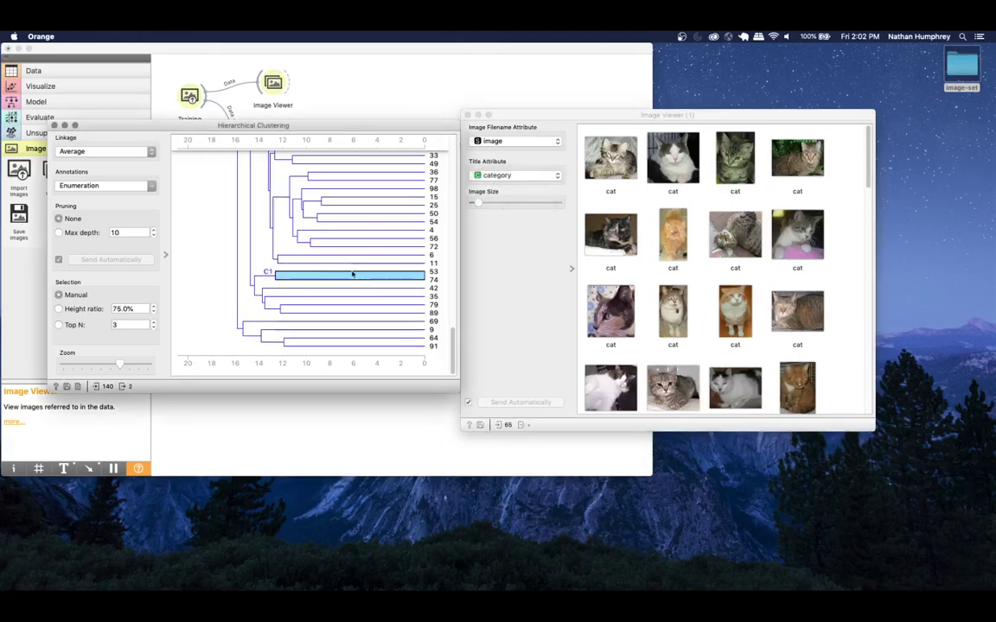
{"action": "left_click", "coordinate": [316, 230]}
{"action": "scroll", "coordinate": [318, 228], "scroll_direction": "up", "scroll_amount": 5}
{"action": "left_click", "coordinate": [317, 223]}
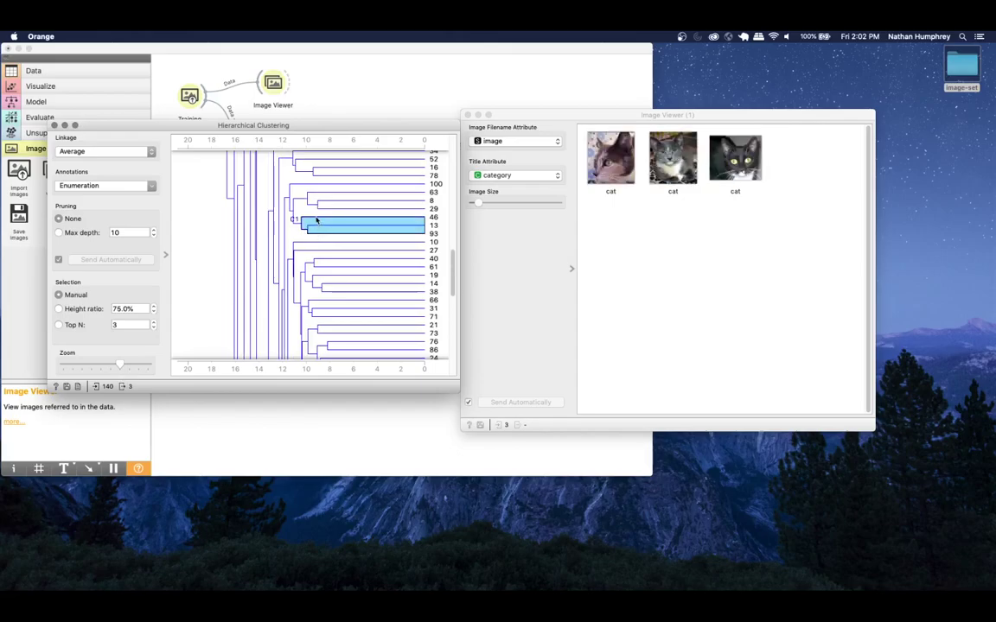
- Select the cluster spanning 45 to 59, followed by the one spanning 128 to 135, and compare the images they group
{"action": "scroll", "coordinate": [315, 218], "scroll_direction": "up", "scroll_amount": 4}
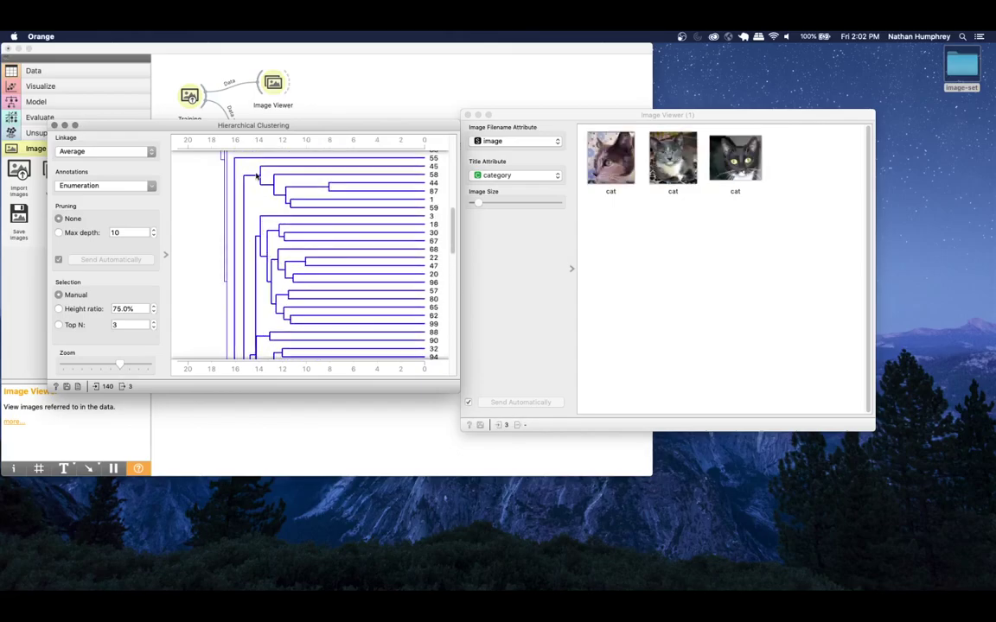
{"action": "left_click", "coordinate": [246, 199]}
{"action": "left_click", "coordinate": [259, 180]}
{"action": "scroll", "coordinate": [268, 216], "scroll_direction": "up", "scroll_amount": 5}
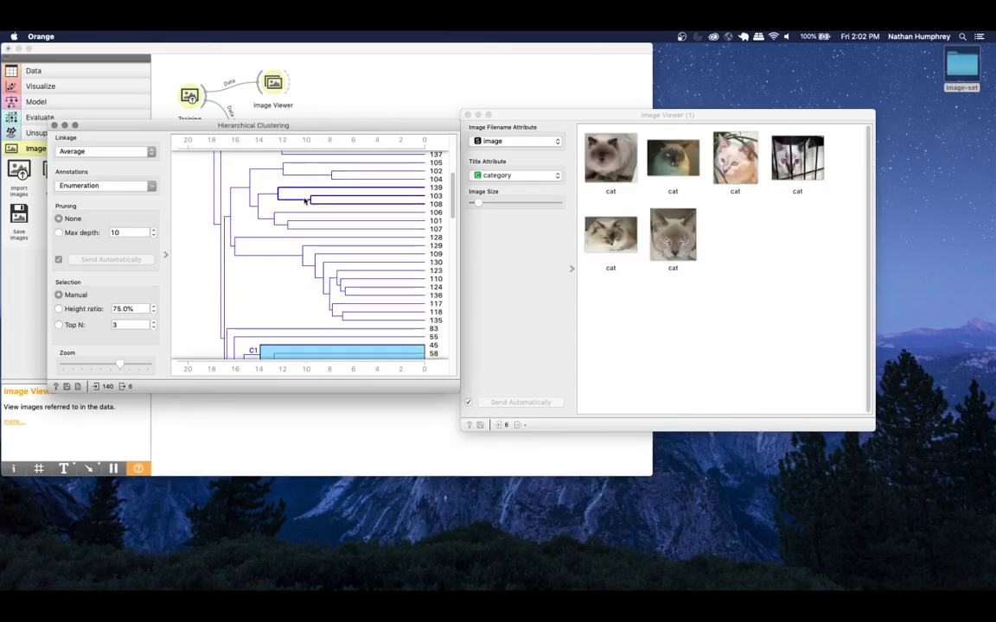
{"action": "left_click", "coordinate": [235, 248]}
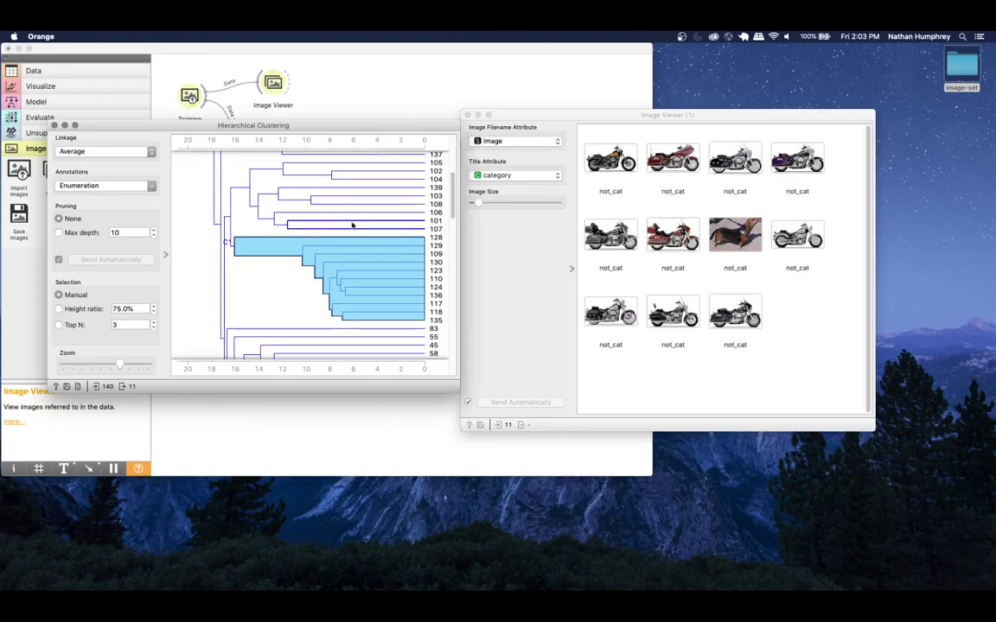
- Select the large cluster starting at 82, and close the second Image Viewer and the Hierarchical Clustering window
{"action": "scroll", "coordinate": [351, 222], "scroll_direction": "up", "scroll_amount": 5}
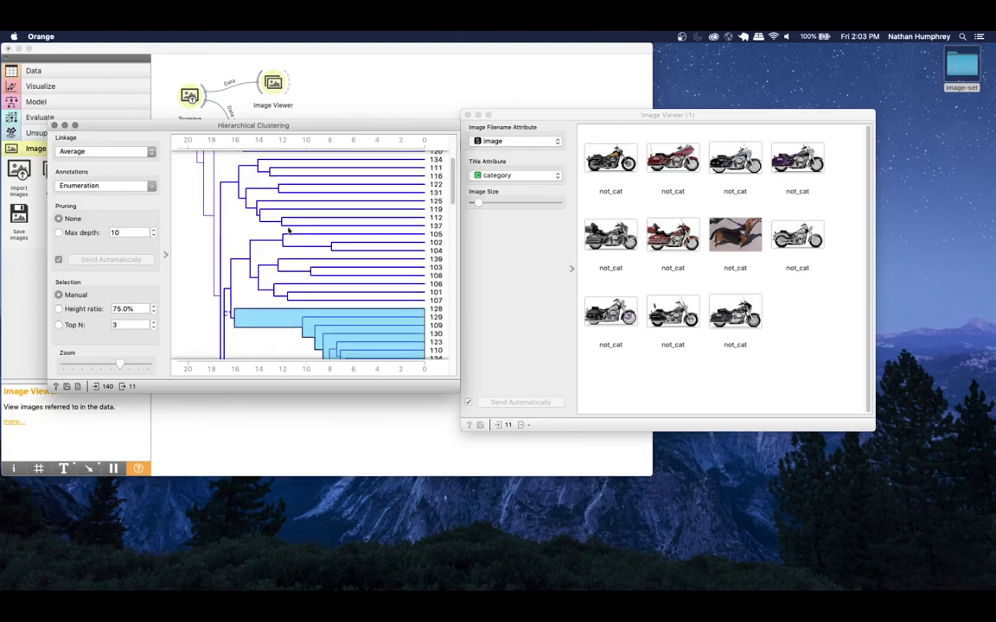
{"action": "left_click", "coordinate": [205, 237]}
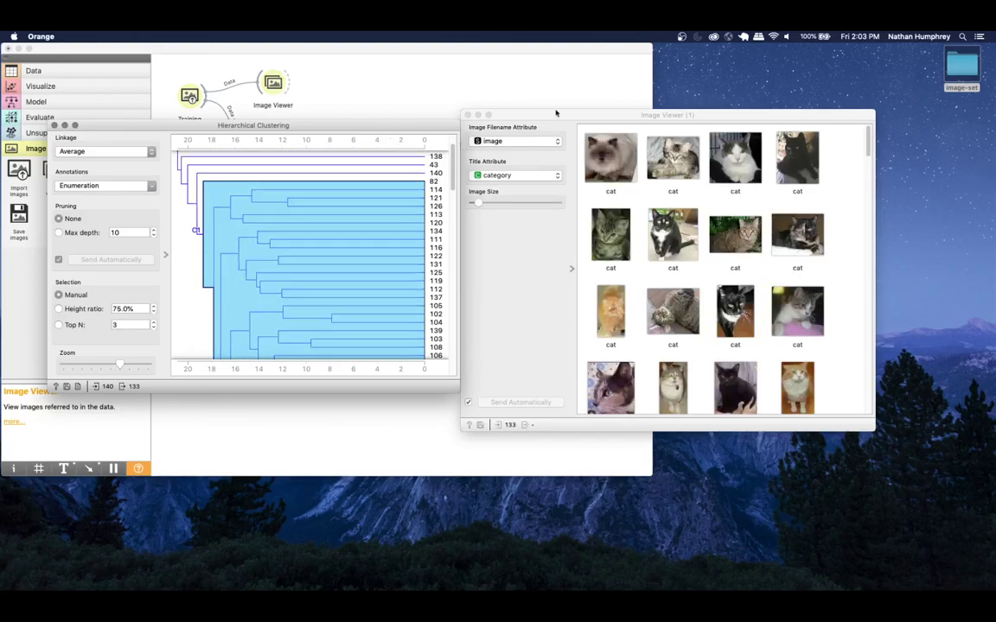
{"action": "key", "text": "super+w"}
{"action": "left_click", "coordinate": [54, 125]}
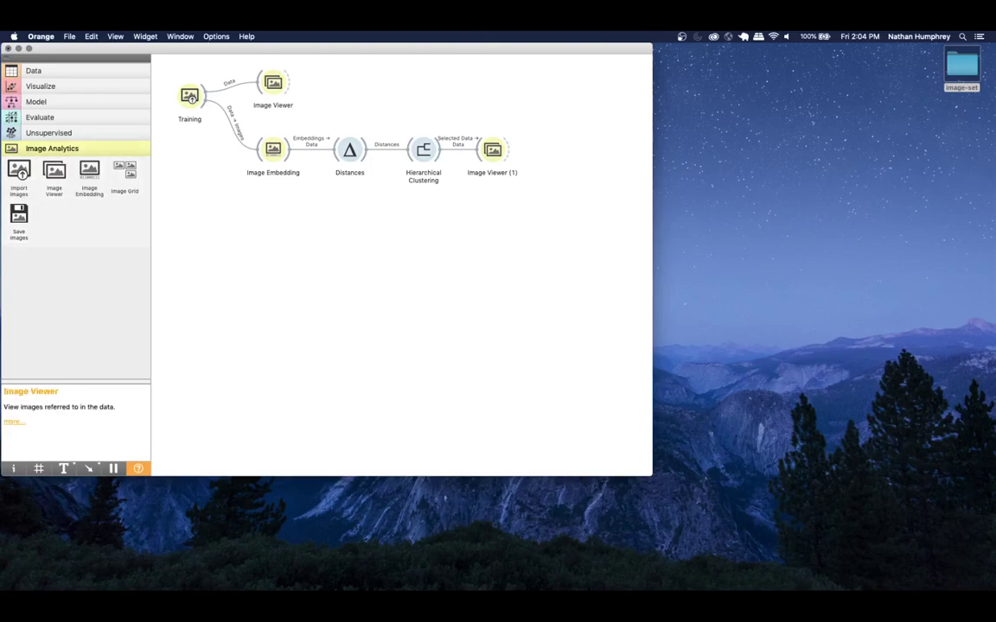
- Add Test and Score, Logistic Regression and Naive Bayes widgets below the clustering chain, with both learners beside Test and Score
{"action": "left_click", "coordinate": [58, 118]}
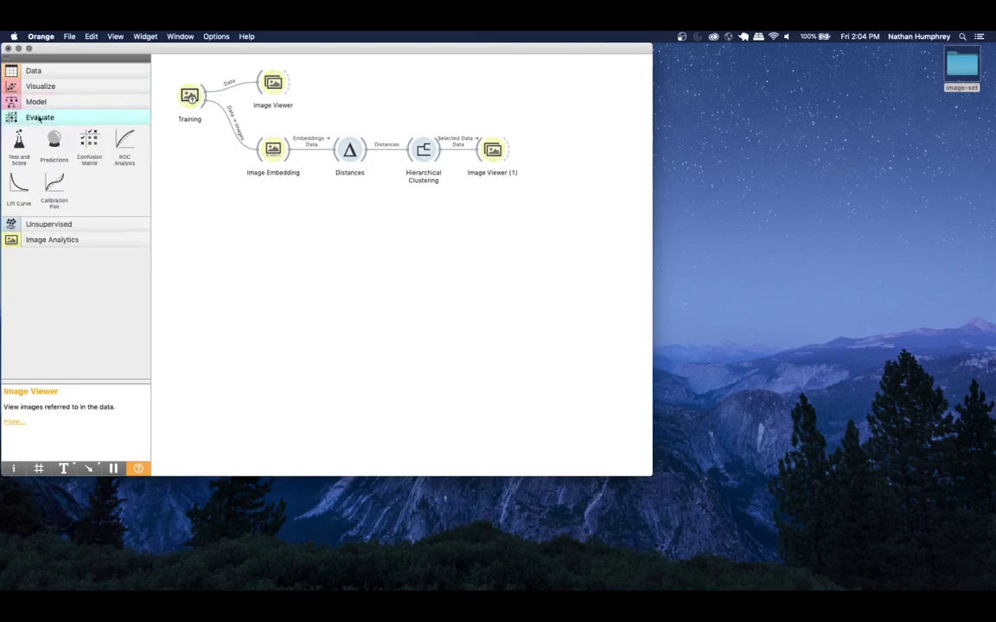
{"action": "left_click_drag", "start_coordinate": [18, 140], "coordinate": [387, 226]}
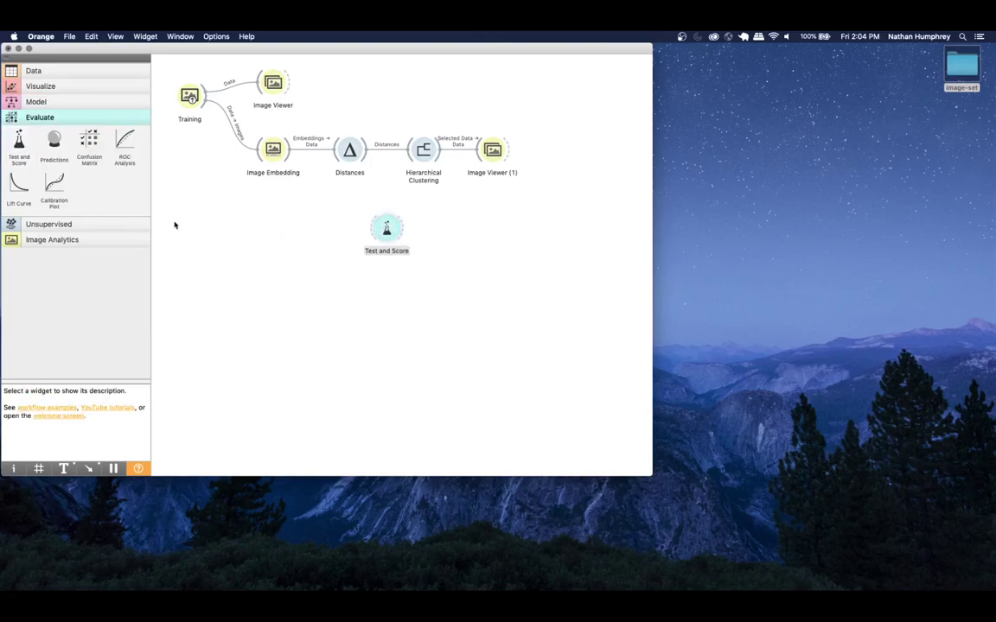
{"action": "left_click", "coordinate": [39, 102]}
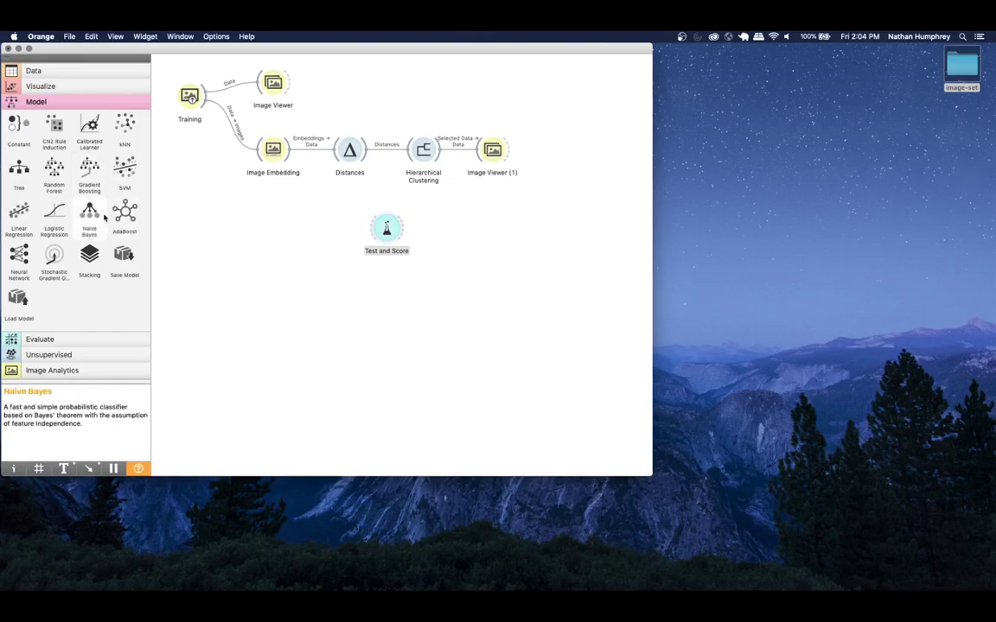
{"action": "left_click_drag", "start_coordinate": [54, 215], "coordinate": [277, 259]}
{"action": "left_click_drag", "start_coordinate": [87, 208], "coordinate": [269, 211]}
{"action": "left_click_drag", "start_coordinate": [277, 260], "coordinate": [304, 311]}
{"action": "left_click_drag", "start_coordinate": [259, 223], "coordinate": [276, 261]}
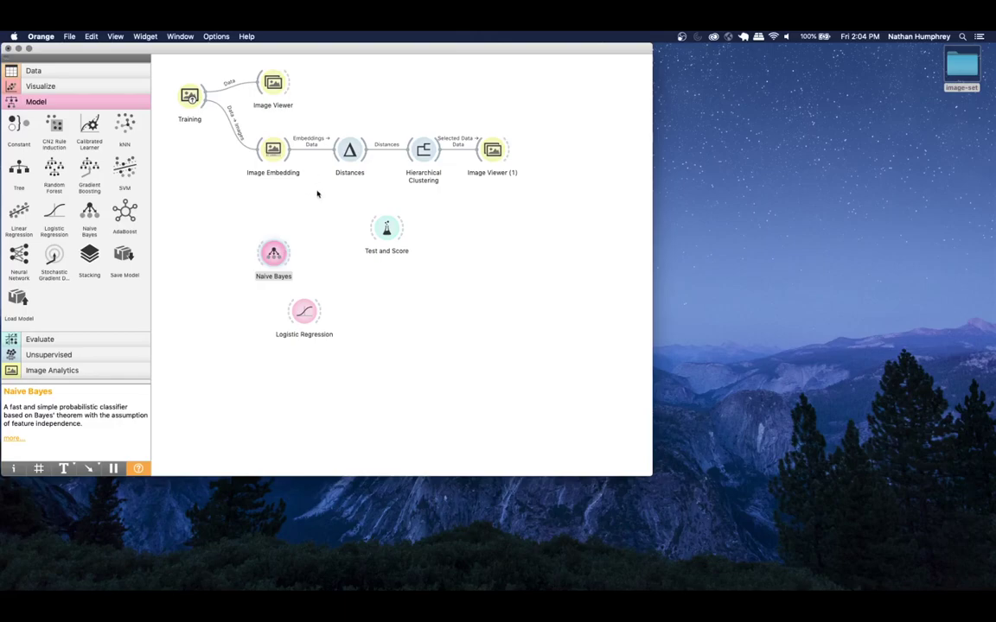
- Connect Logistic Regression, Naive Bayes and the Image Embedding output to Test and Score
{"action": "left_click_drag", "start_coordinate": [319, 312], "coordinate": [385, 230]}
{"action": "left_click_drag", "start_coordinate": [294, 252], "coordinate": [384, 230]}
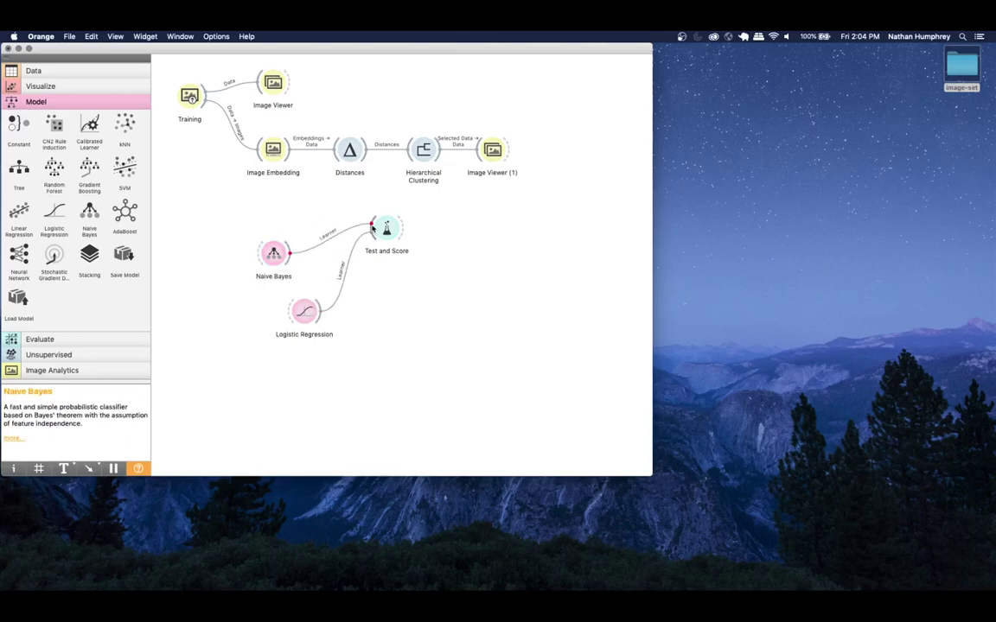
{"action": "left_click_drag", "start_coordinate": [288, 156], "coordinate": [384, 228]}
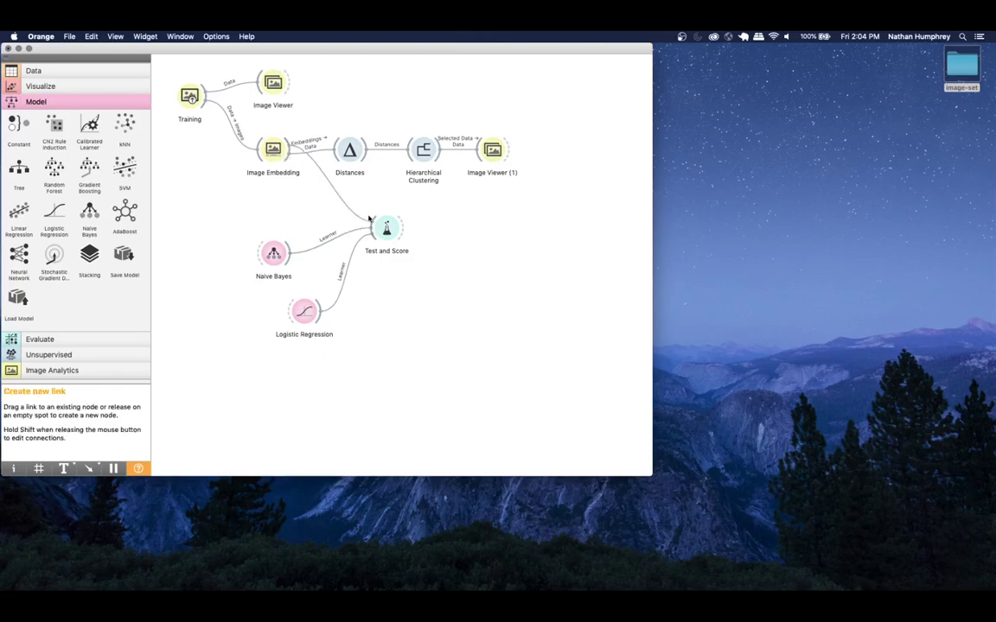
{"action": "left_click_drag", "start_coordinate": [272, 148], "coordinate": [271, 153]}
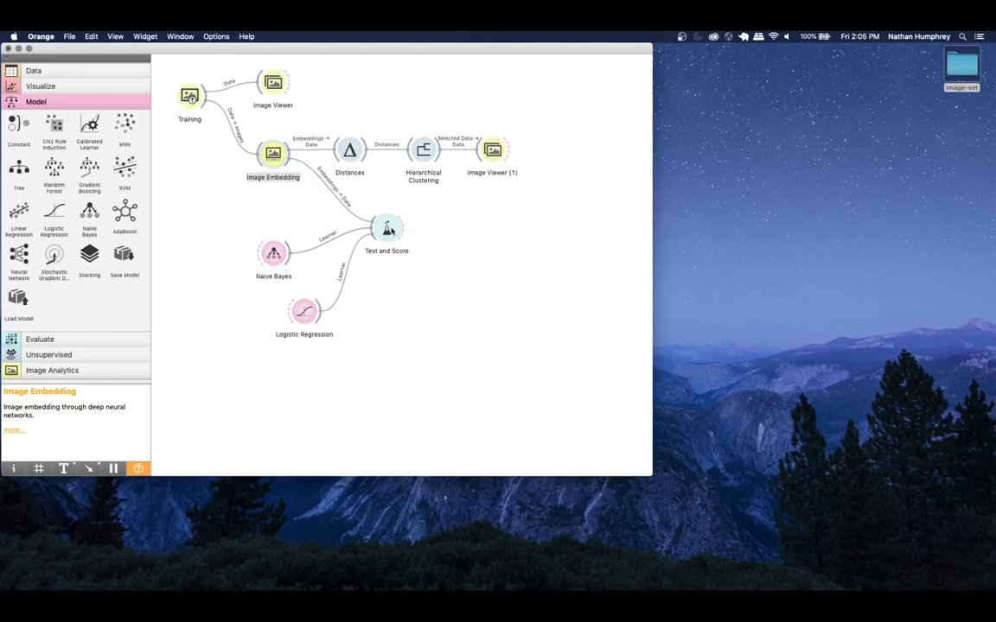
- Open Test and Score, compare the cross-validation results of Naive Bayes and Logistic Regression, and close it
{"action": "double_click", "coordinate": [387, 228]}
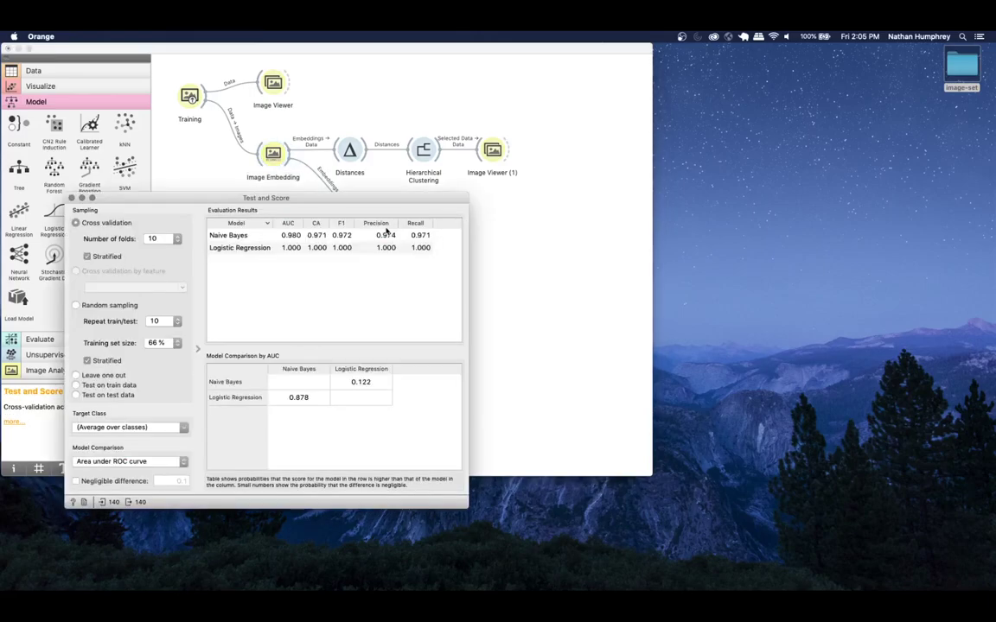
{"action": "left_click_drag", "start_coordinate": [368, 202], "coordinate": [715, 101]}
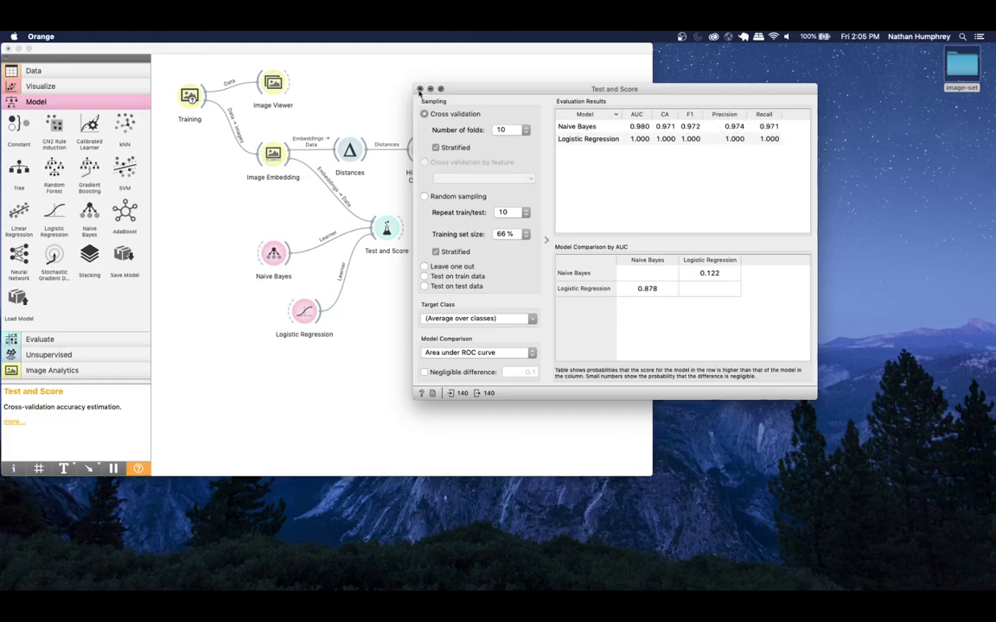
{"action": "left_click", "coordinate": [420, 89]}
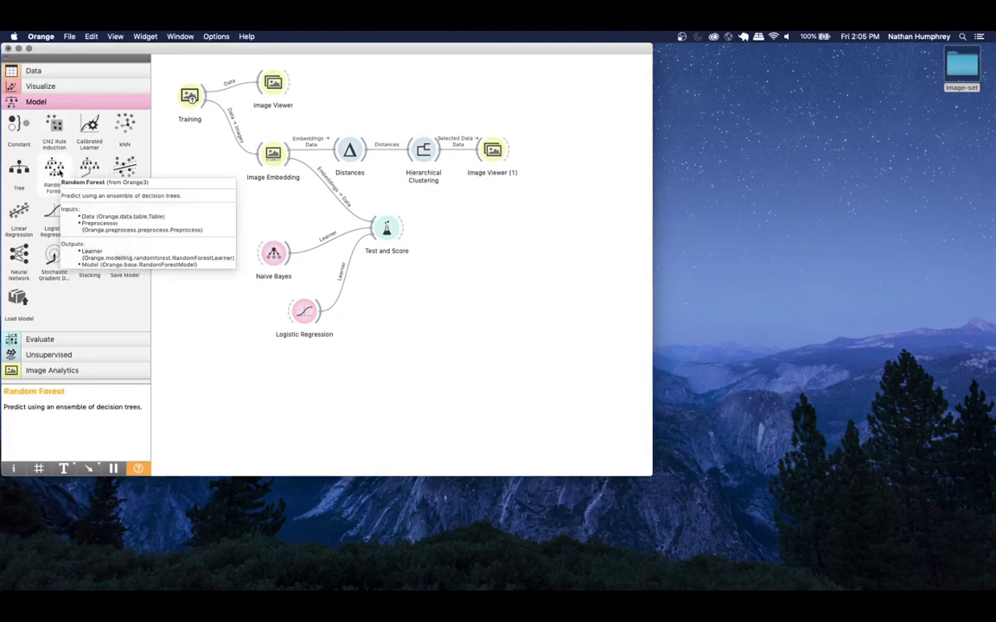
- Add a Confusion Matrix fed by Test and Score's evaluation results and open it to inspect the Logistic Regression predictions
{"action": "left_click", "coordinate": [29, 340]}
{"action": "left_click_drag", "start_coordinate": [89, 140], "coordinate": [469, 235]}
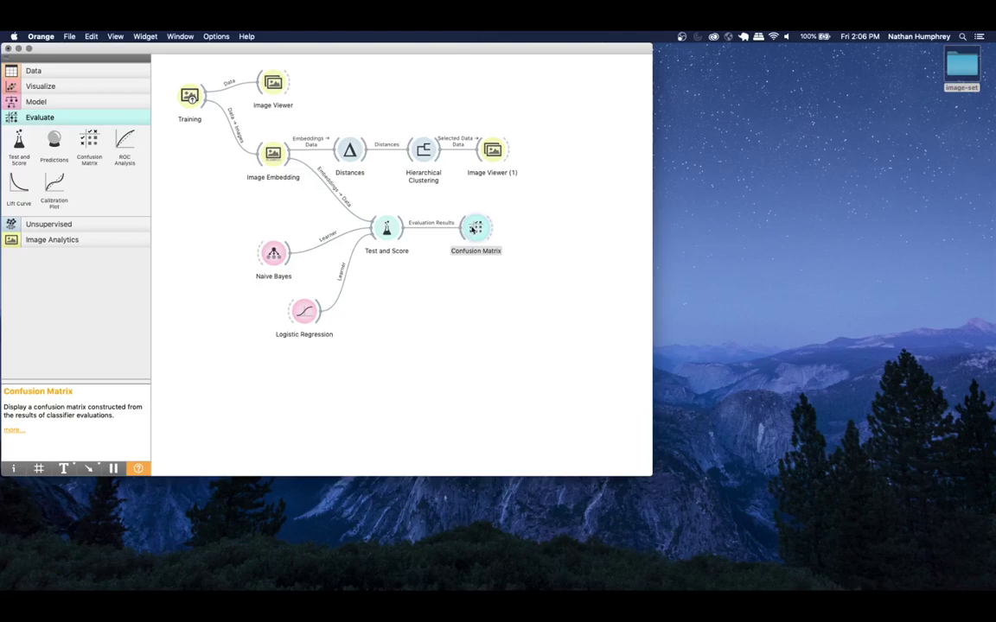
{"action": "double_click", "coordinate": [477, 228]}
{"action": "left_click_drag", "start_coordinate": [358, 225], "coordinate": [756, 108]}
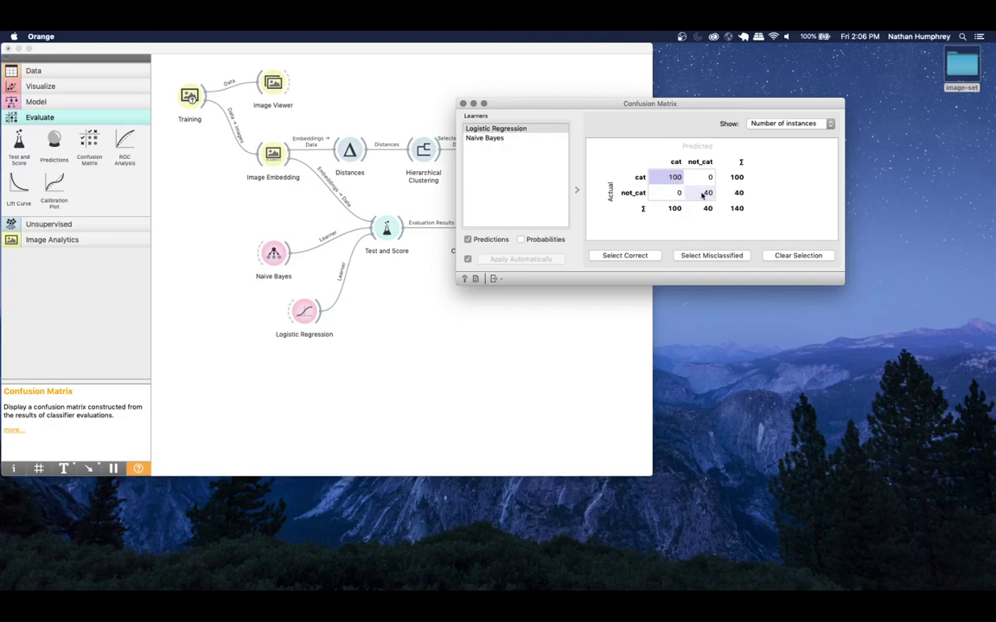
- Switch the Confusion Matrix to the Naive Bayes learner and move its window clear of the workflow
{"action": "left_click", "coordinate": [512, 143]}
{"action": "left_click", "coordinate": [499, 138]}
{"action": "left_click_drag", "start_coordinate": [544, 103], "coordinate": [456, 185]}
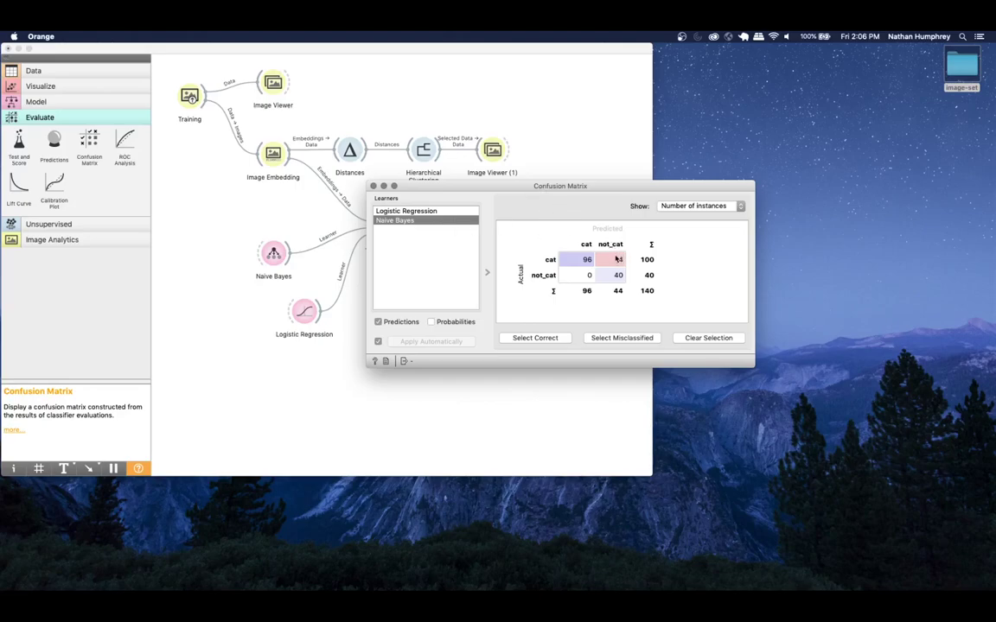
{"action": "left_click_drag", "start_coordinate": [582, 193], "coordinate": [564, 337]}
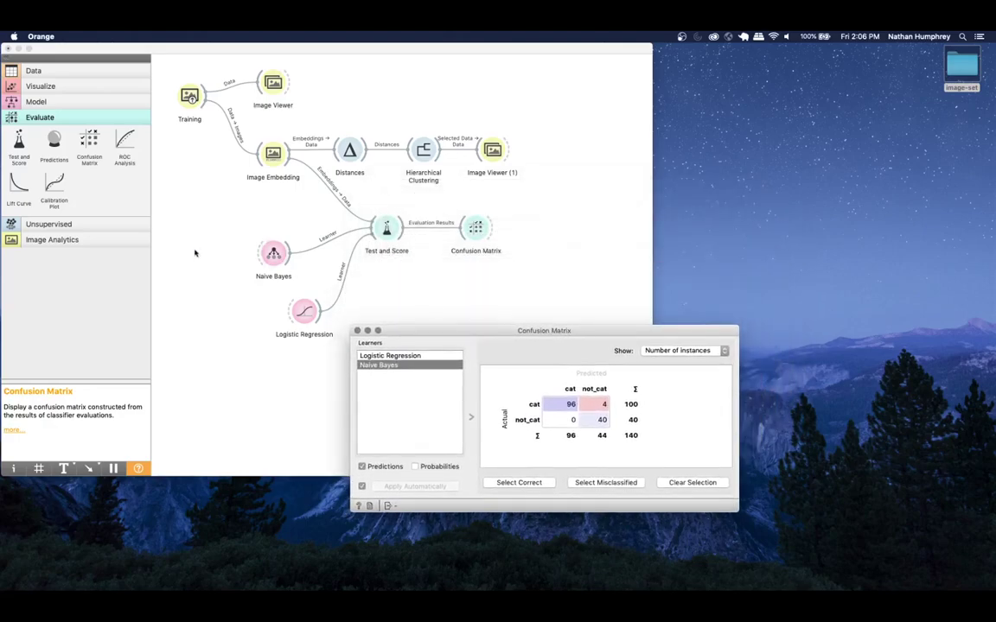
- Add an Image Viewer fed by Confusion Matrix's selected data, display the cats Naive Bayes predicted as not_cat, and close the matrix
{"action": "left_click", "coordinate": [67, 239]}
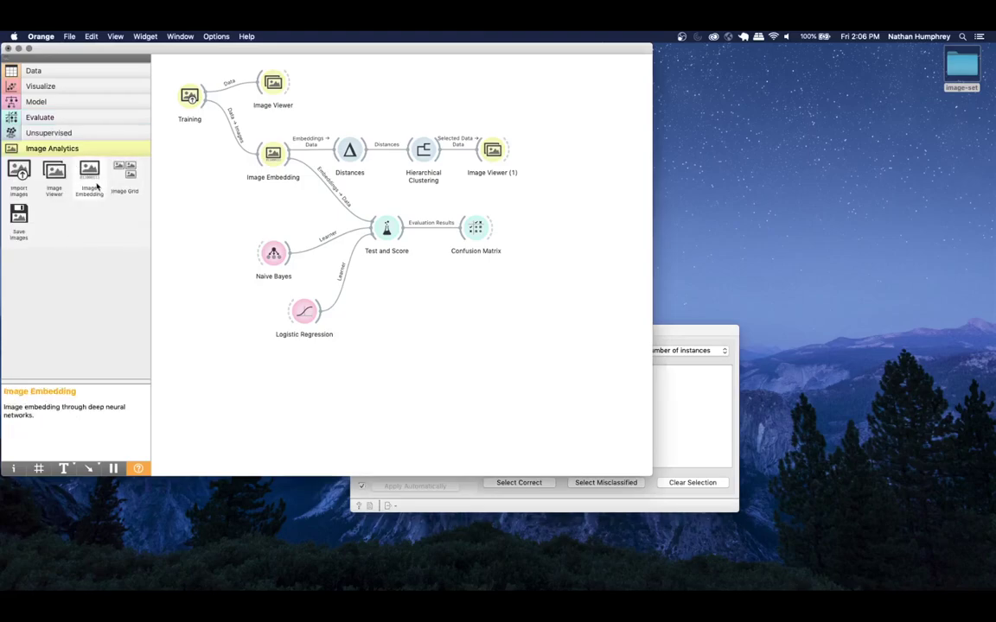
{"action": "left_click_drag", "start_coordinate": [54, 171], "coordinate": [550, 212]}
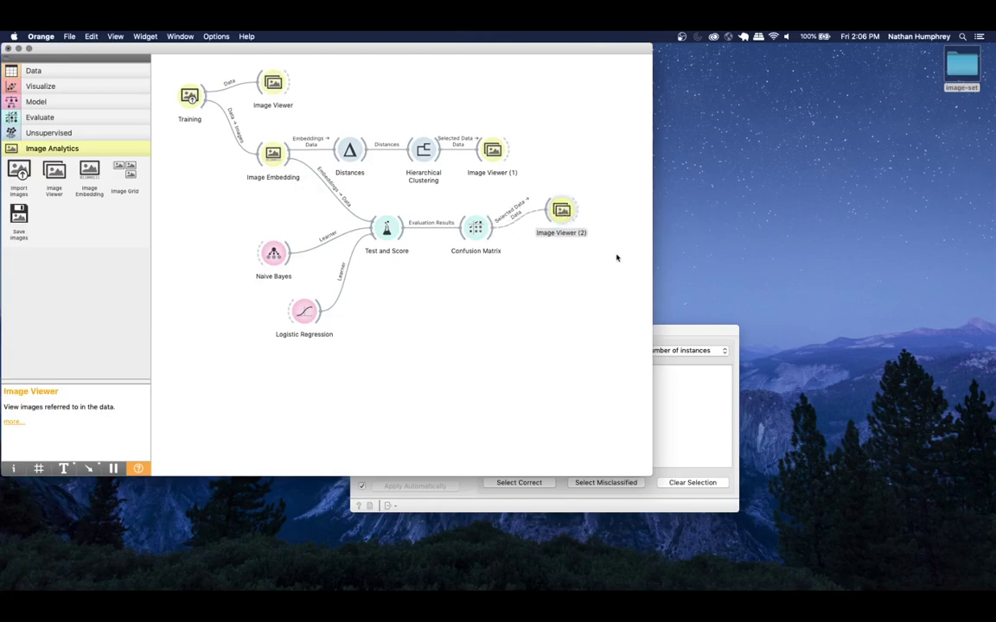
{"action": "left_click_drag", "start_coordinate": [681, 341], "coordinate": [484, 279]}
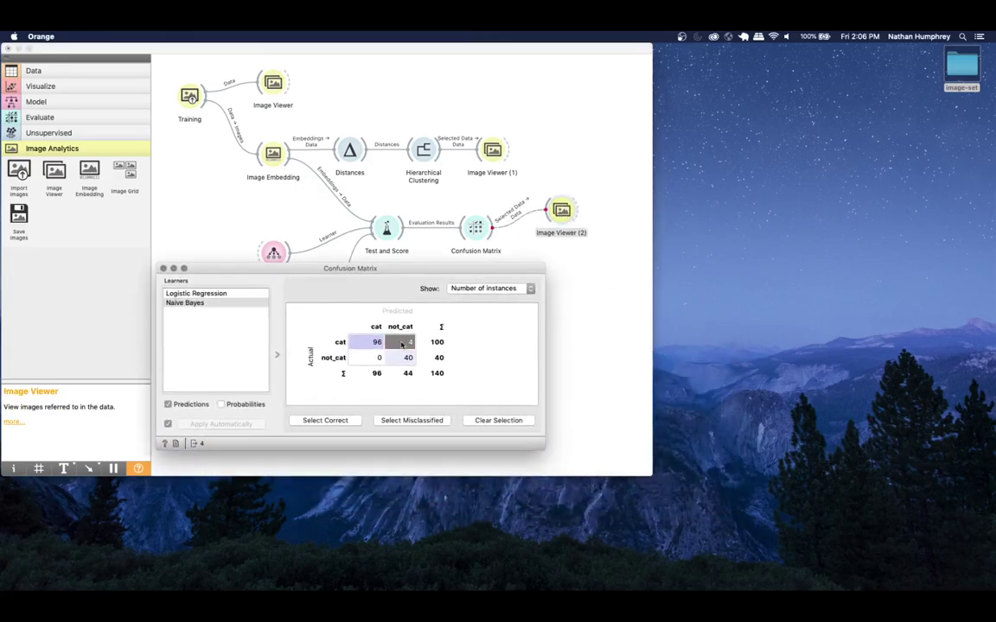
{"action": "double_click", "coordinate": [559, 212]}
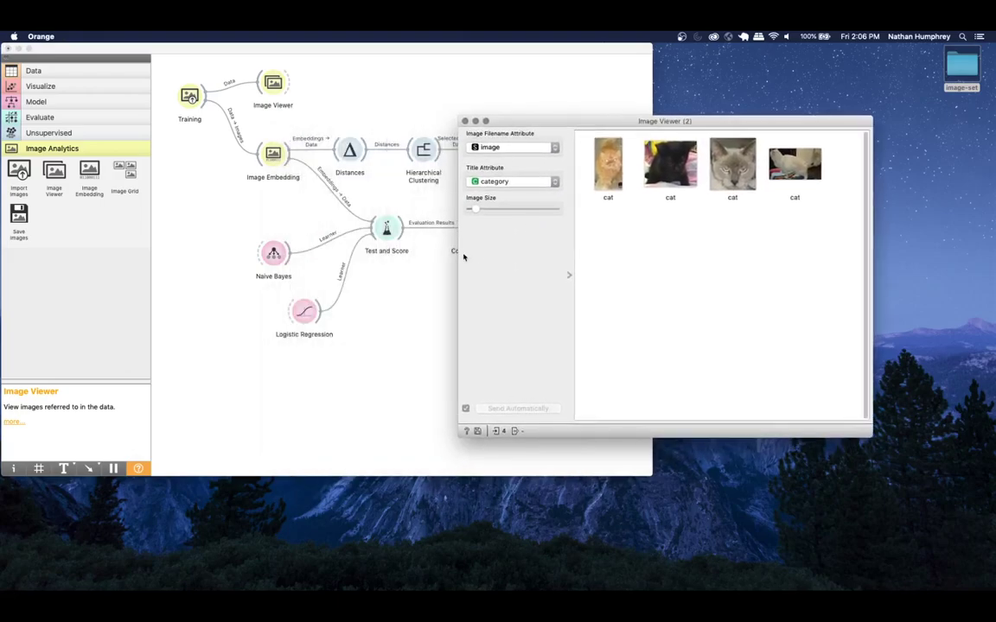
{"action": "key", "text": "ctrl+Up"}
{"action": "left_click", "coordinate": [661, 450]}
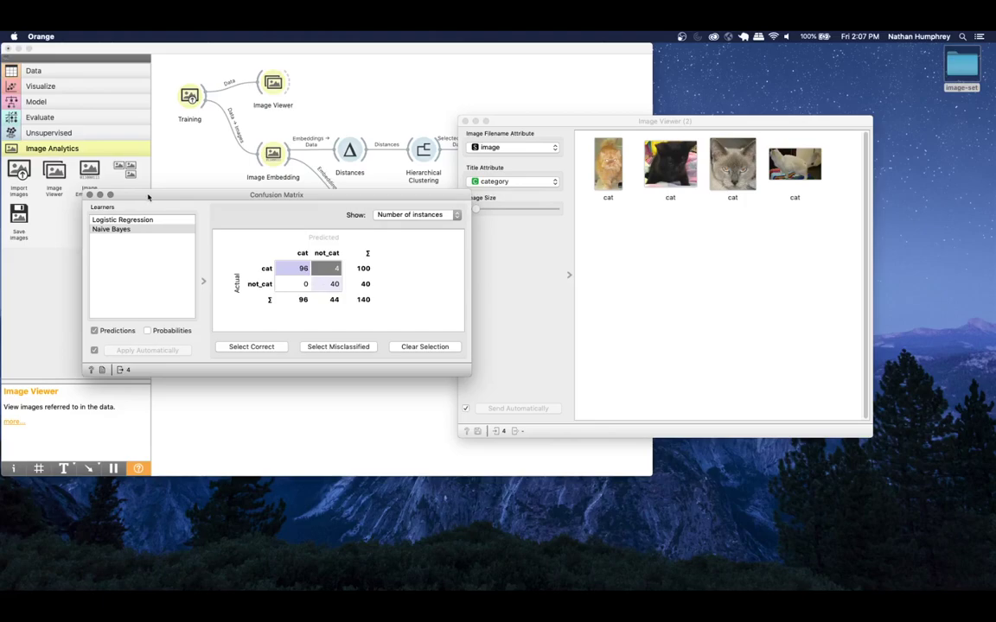
{"action": "left_click", "coordinate": [90, 195]}
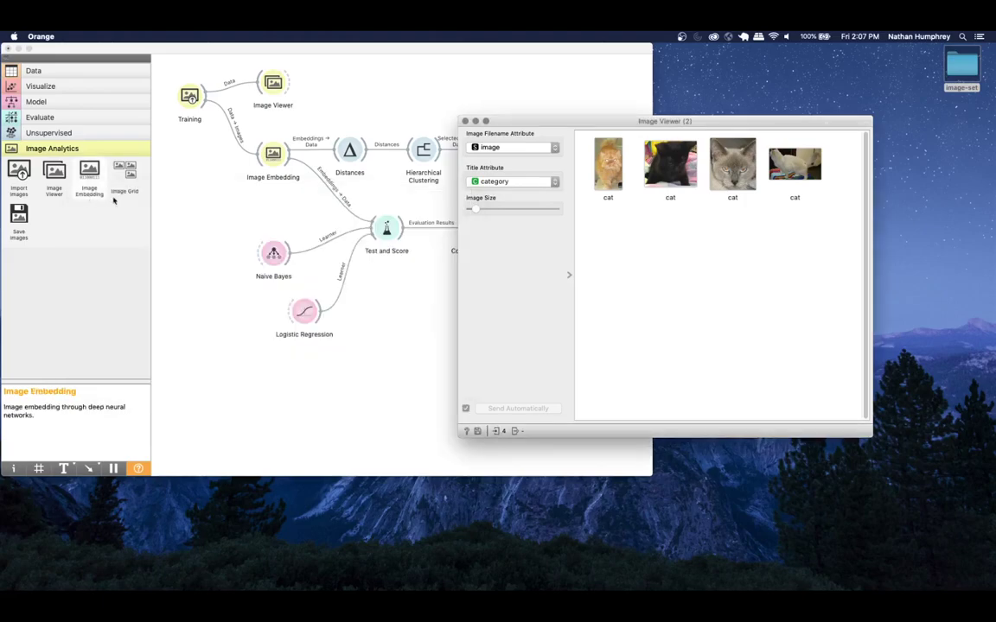
- Check the Naive Bayes and Logistic Regression learners, and close the viewer showing the misclassified cats
{"action": "left_click", "coordinate": [274, 255]}
{"action": "double_click", "coordinate": [275, 255]}
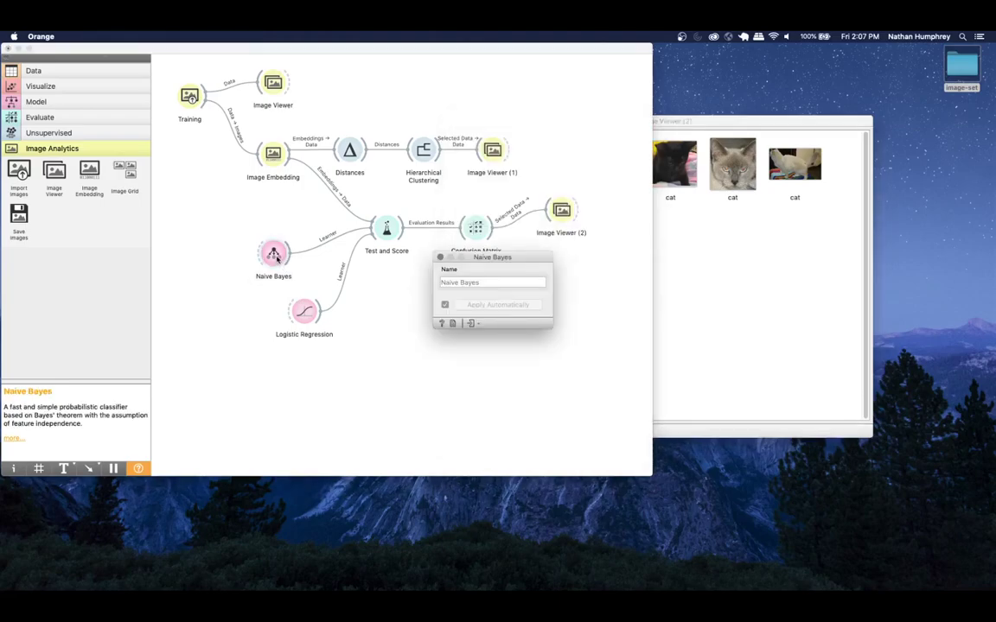
{"action": "left_click", "coordinate": [433, 258]}
{"action": "double_click", "coordinate": [304, 311]}
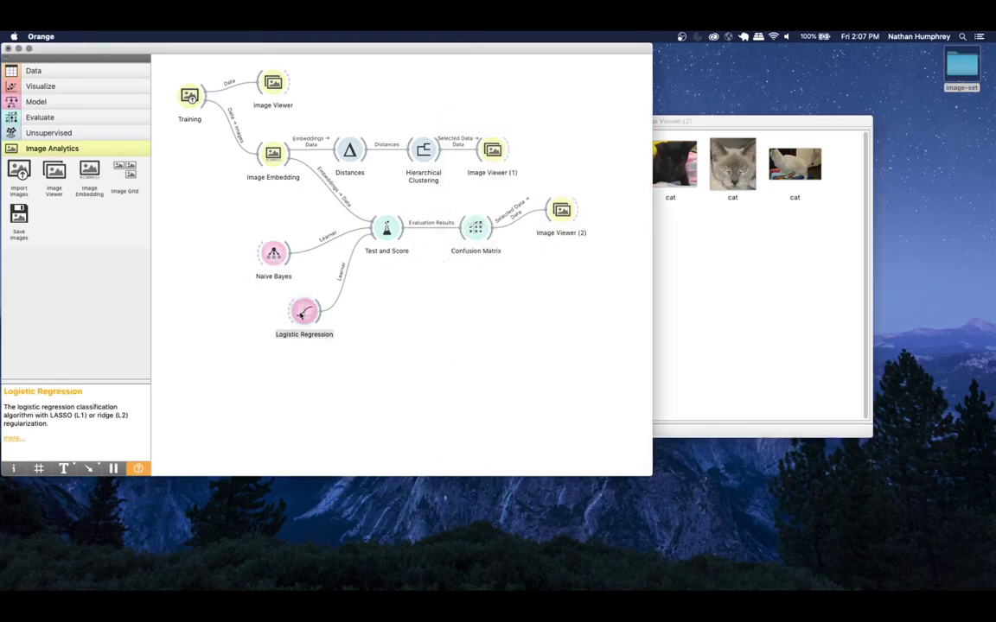
{"action": "left_click", "coordinate": [386, 191]}
{"action": "left_click", "coordinate": [694, 224]}
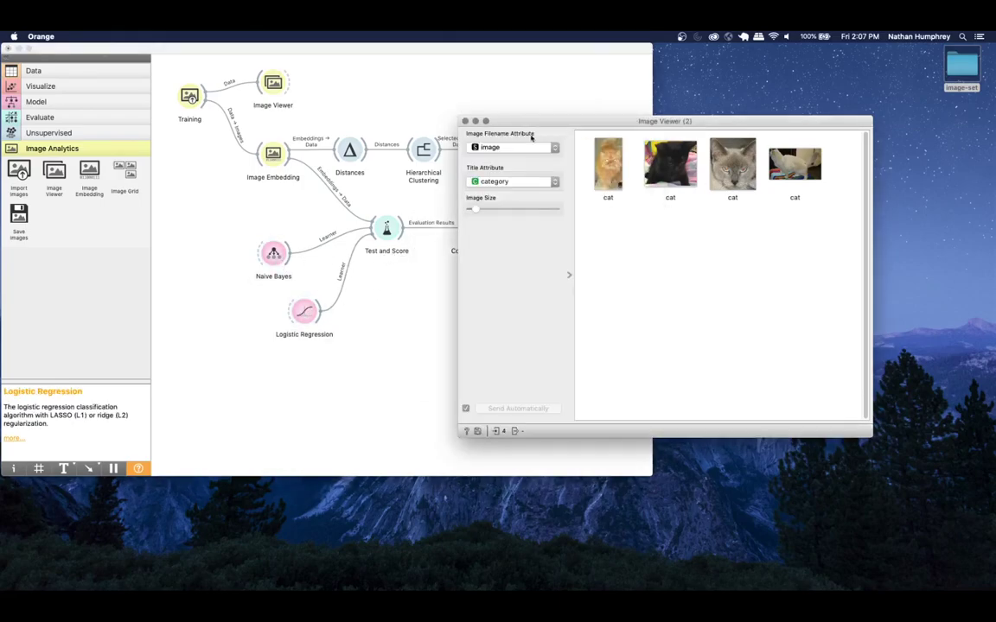
{"action": "left_click", "coordinate": [465, 121]}
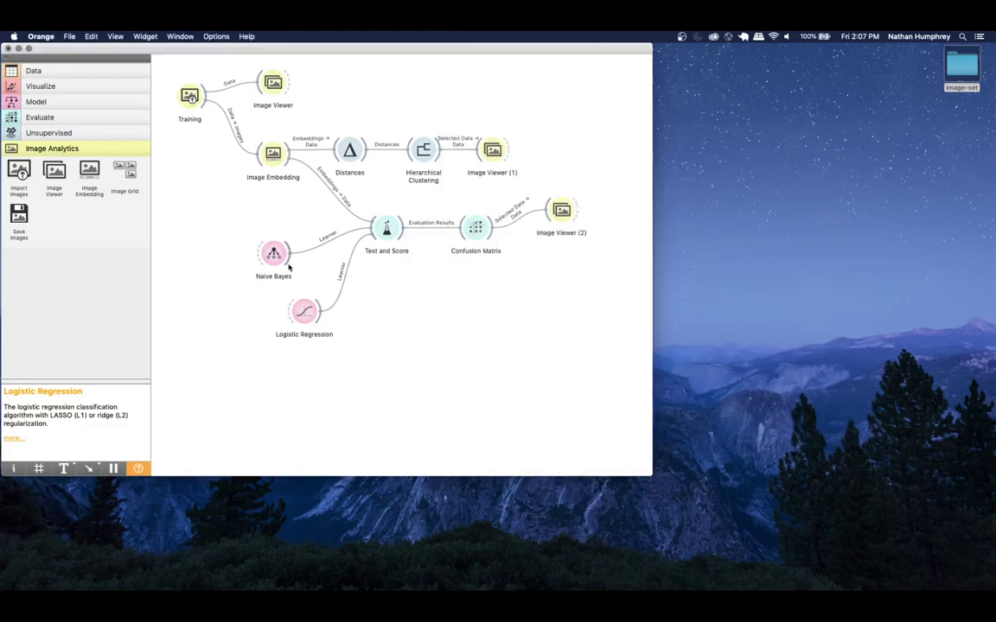
- Move Naive Bayes and Logistic Regression up beside Test and Score, and recheck the cross-validation results of both models
{"action": "left_click_drag", "start_coordinate": [274, 253], "coordinate": [282, 220]}
{"action": "left_click_drag", "start_coordinate": [304, 312], "coordinate": [299, 281]}
{"action": "left_click_drag", "start_coordinate": [283, 219], "coordinate": [269, 226]}
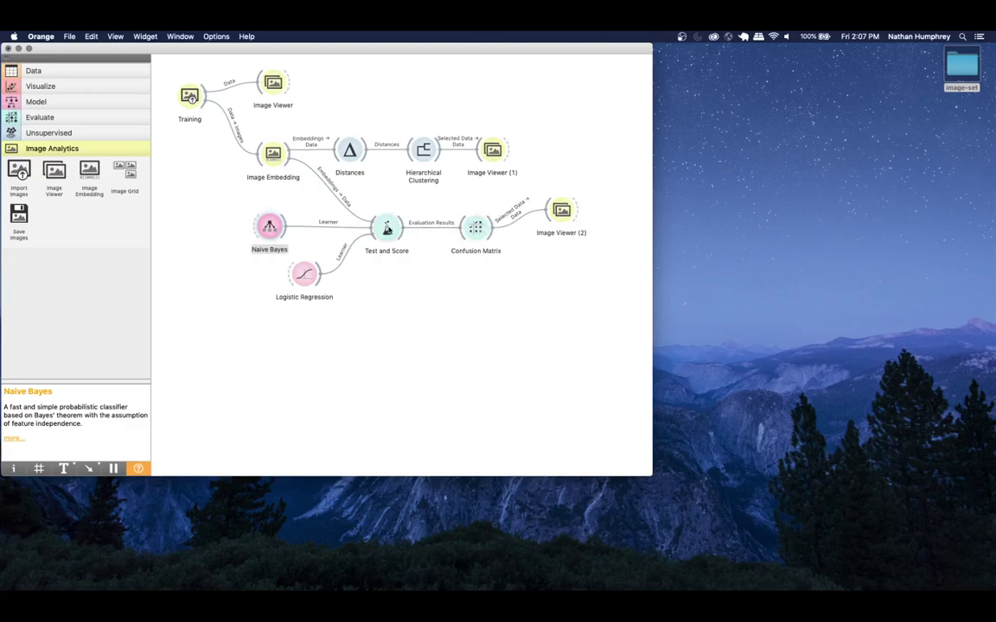
{"action": "double_click", "coordinate": [387, 228]}
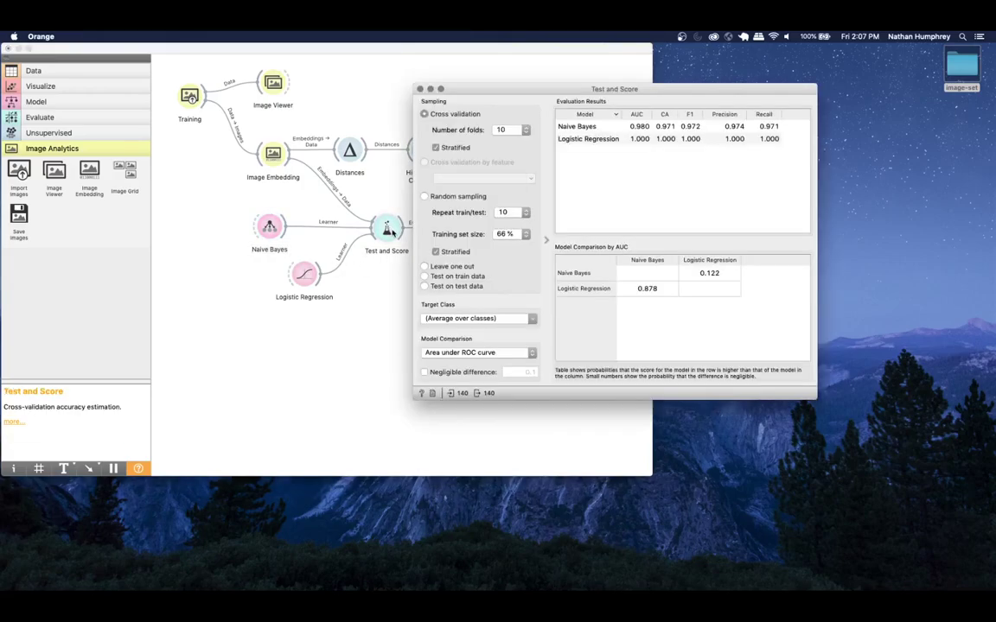
{"action": "left_click", "coordinate": [420, 89]}
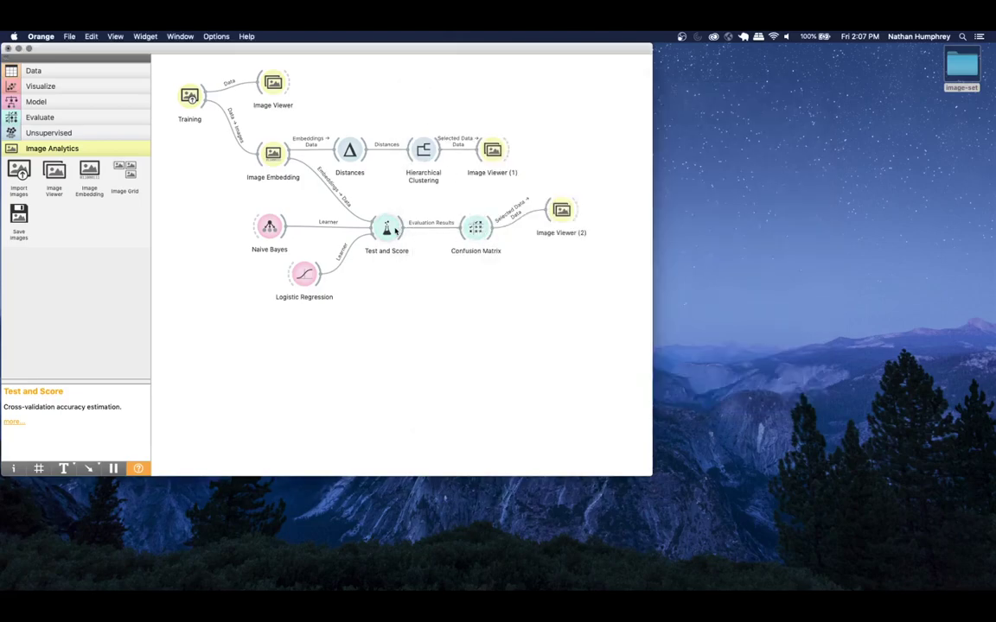
{"action": "left_click", "coordinate": [265, 228]}
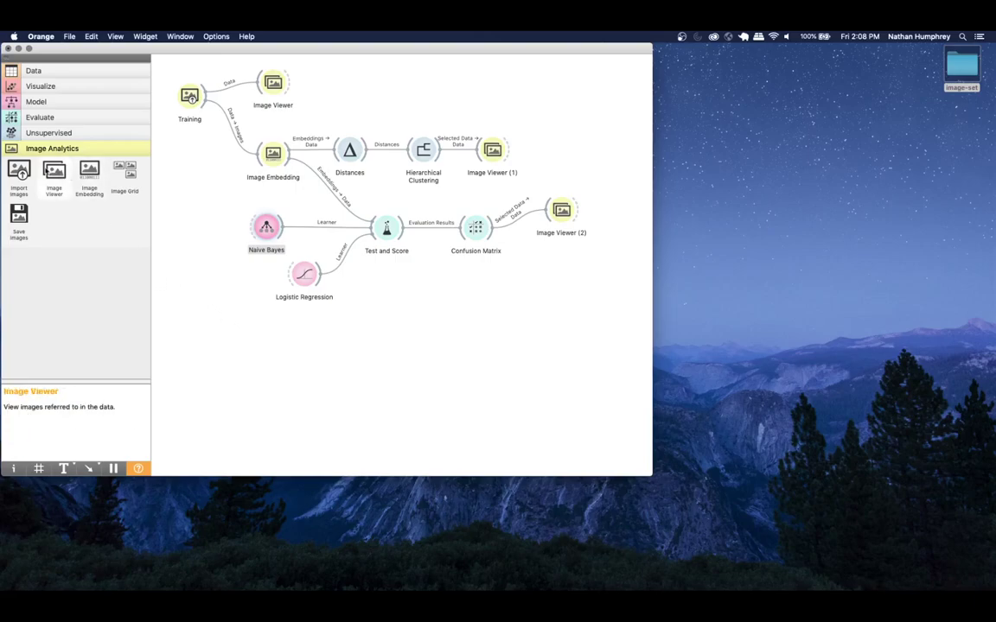
- Add a second Import Images widget below the training branch and rename it Testing
{"action": "left_click_drag", "start_coordinate": [18, 171], "coordinate": [183, 287]}
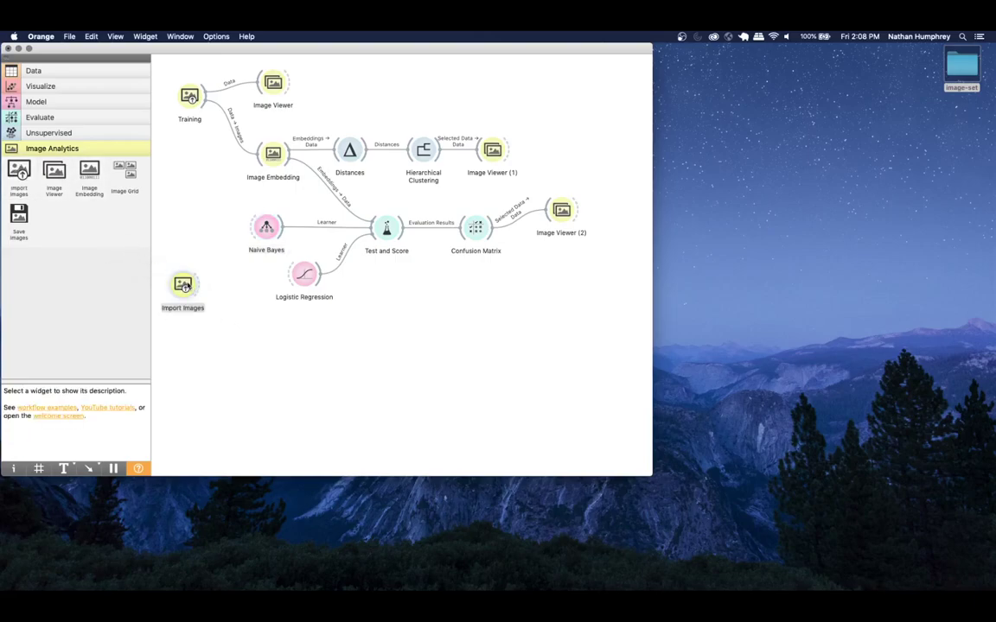
{"action": "double_click", "coordinate": [183, 287]}
{"action": "left_click", "coordinate": [250, 113]}
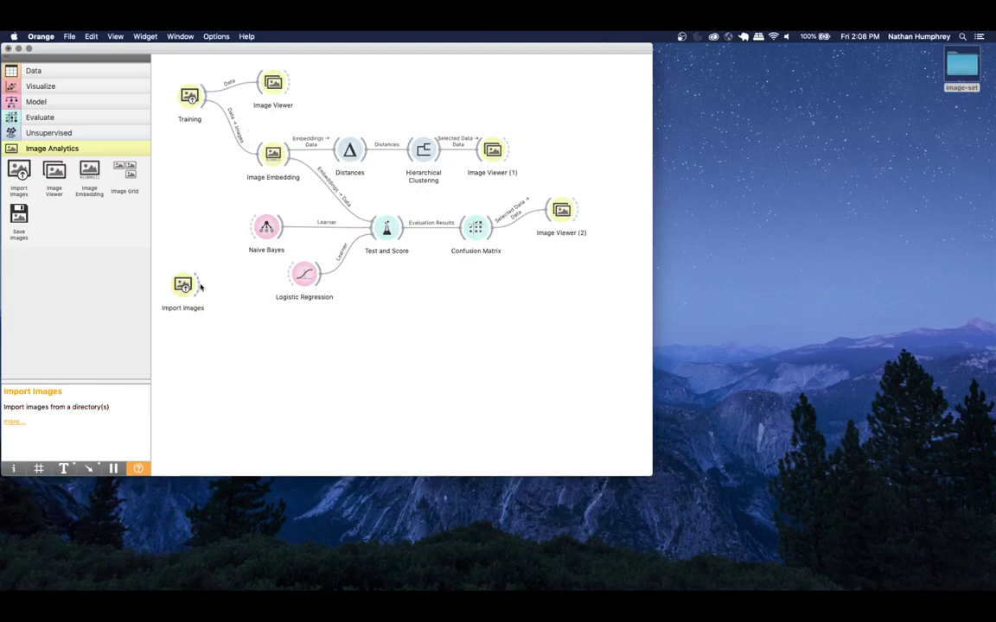
{"action": "right_click", "coordinate": [188, 285]}
{"action": "left_click", "coordinate": [209, 305]}
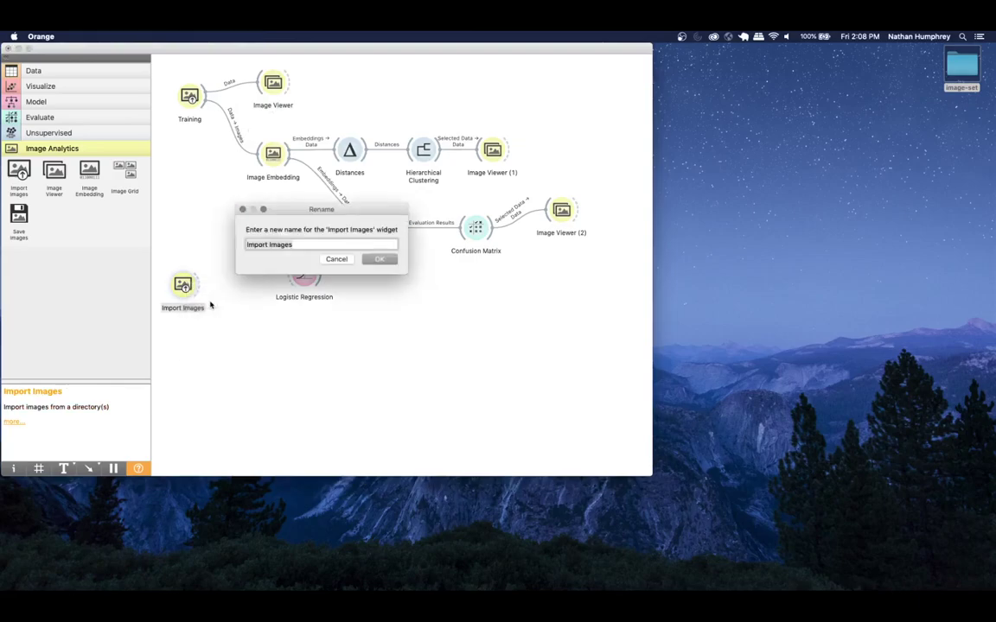
{"action": "type", "text": "Testing"}
{"action": "key", "text": "Return"}
- Load the testing folder from the image-set data on the Desktop into the Testing widget and close its window
{"action": "double_click", "coordinate": [180, 274]}
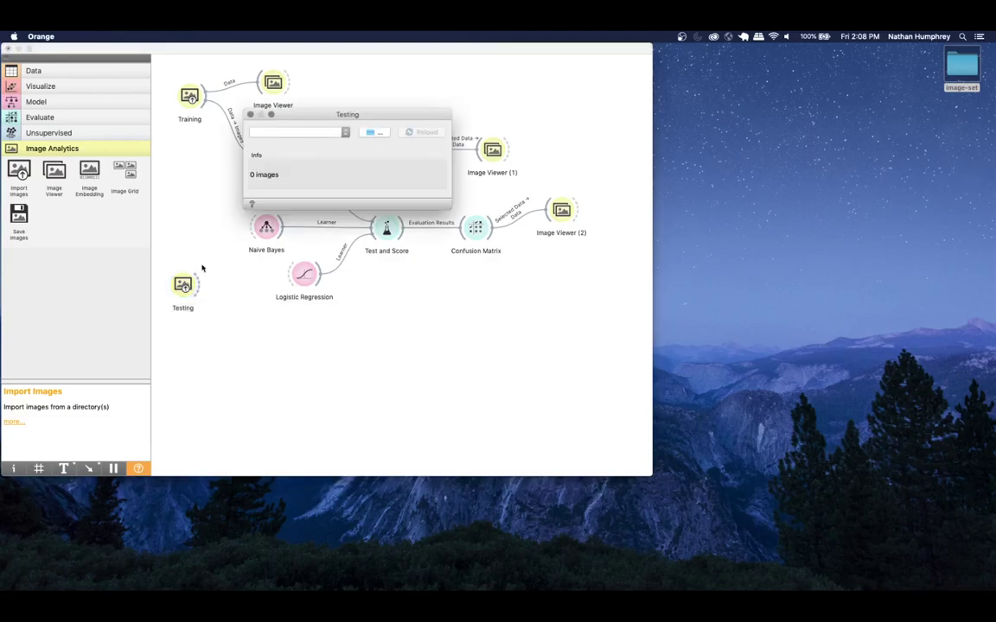
{"action": "left_click", "coordinate": [373, 133]}
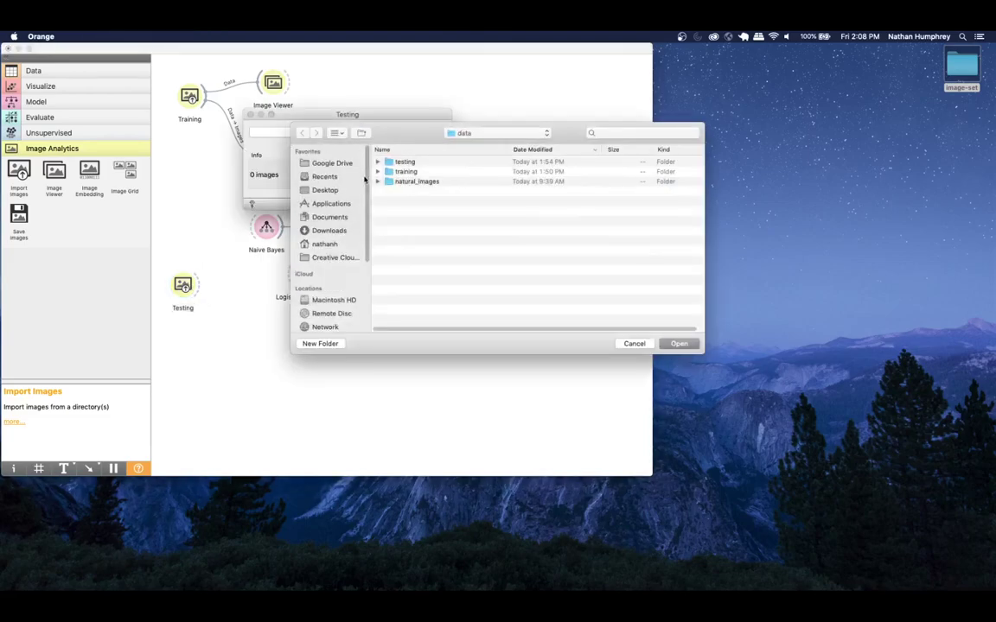
{"action": "left_click", "coordinate": [339, 191]}
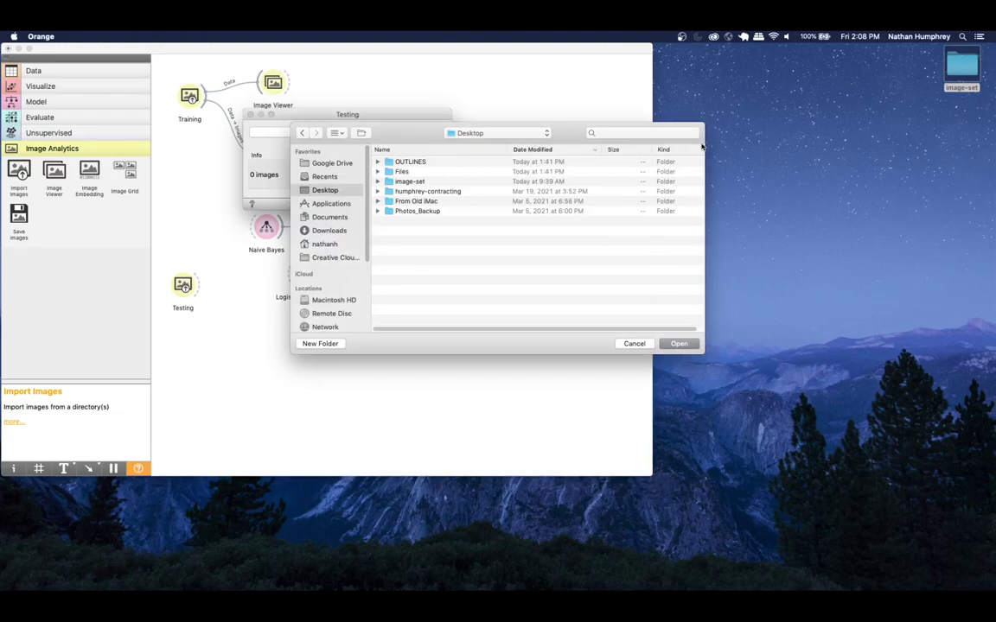
{"action": "double_click", "coordinate": [413, 182]}
{"action": "double_click", "coordinate": [391, 164]}
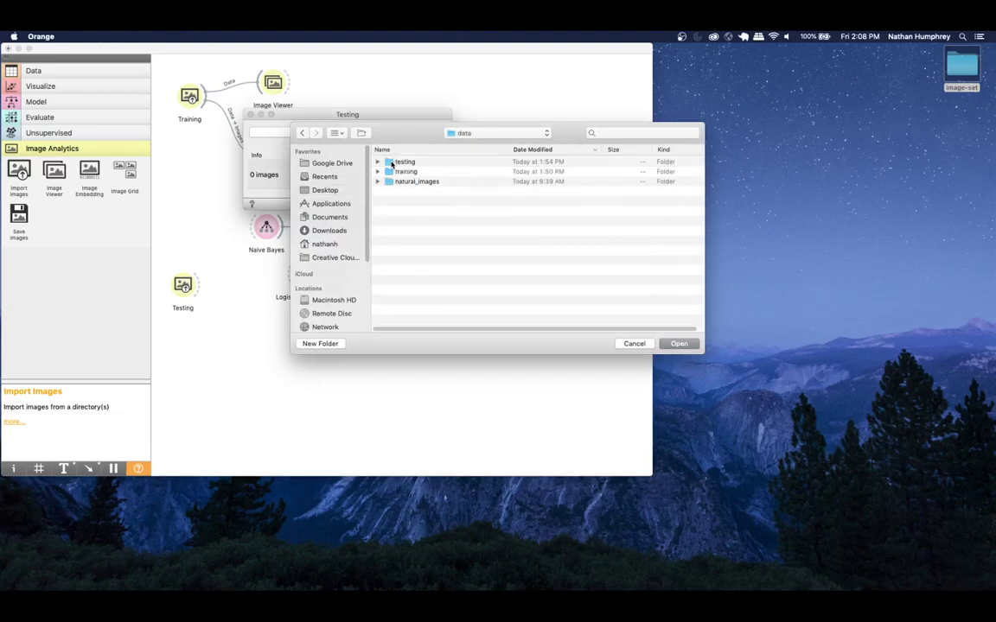
{"action": "left_click", "coordinate": [389, 162]}
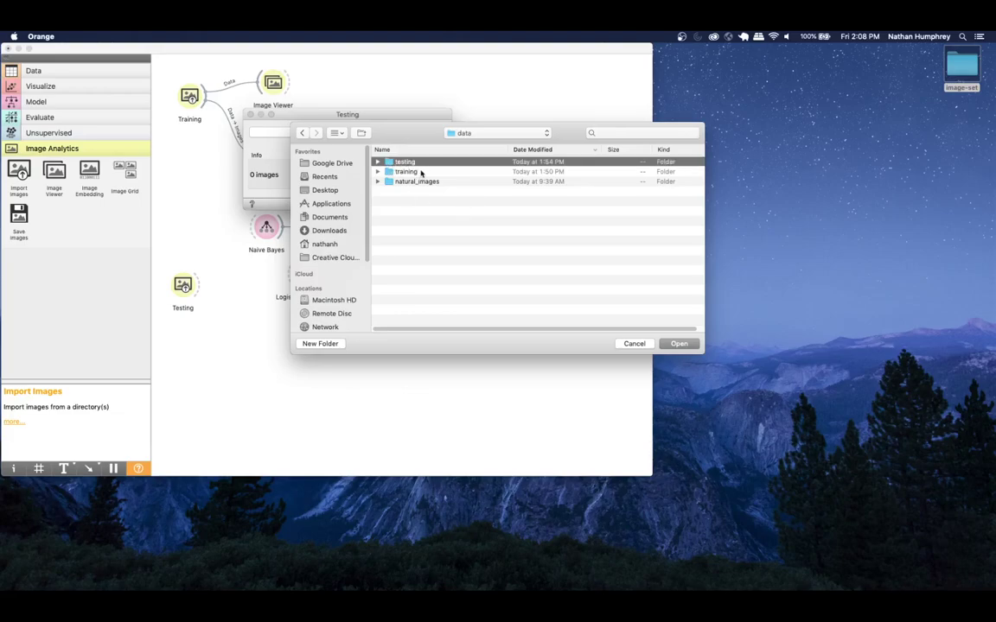
{"action": "left_click", "coordinate": [377, 162]}
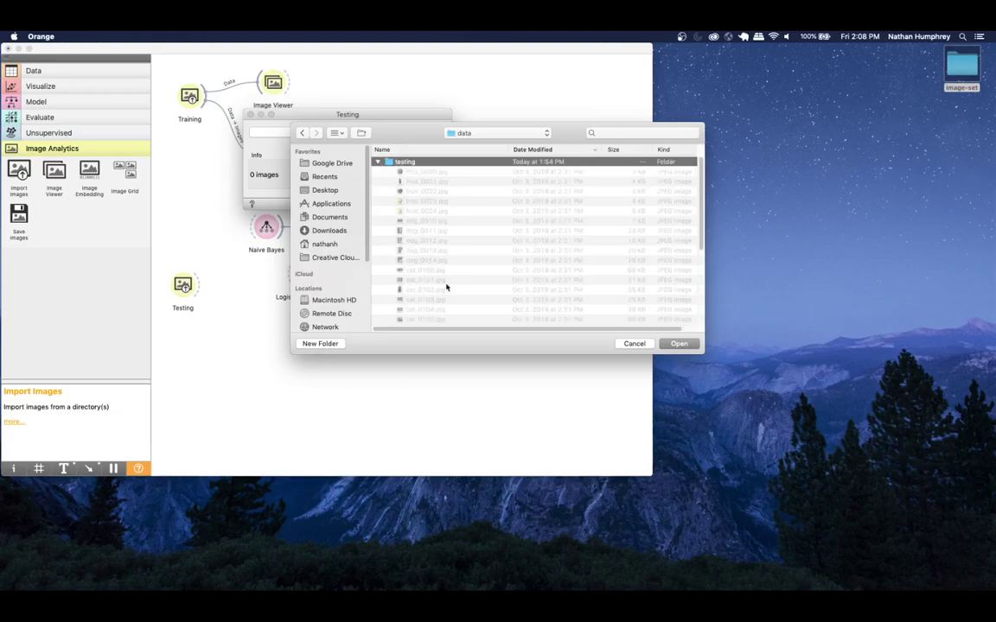
{"action": "left_click", "coordinate": [378, 162]}
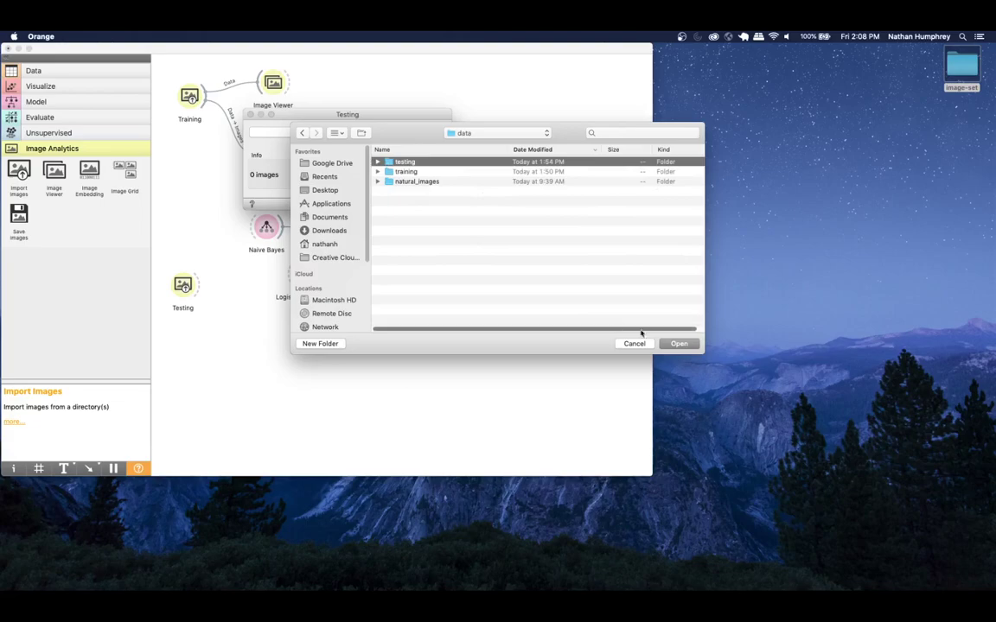
{"action": "key", "text": "Return"}
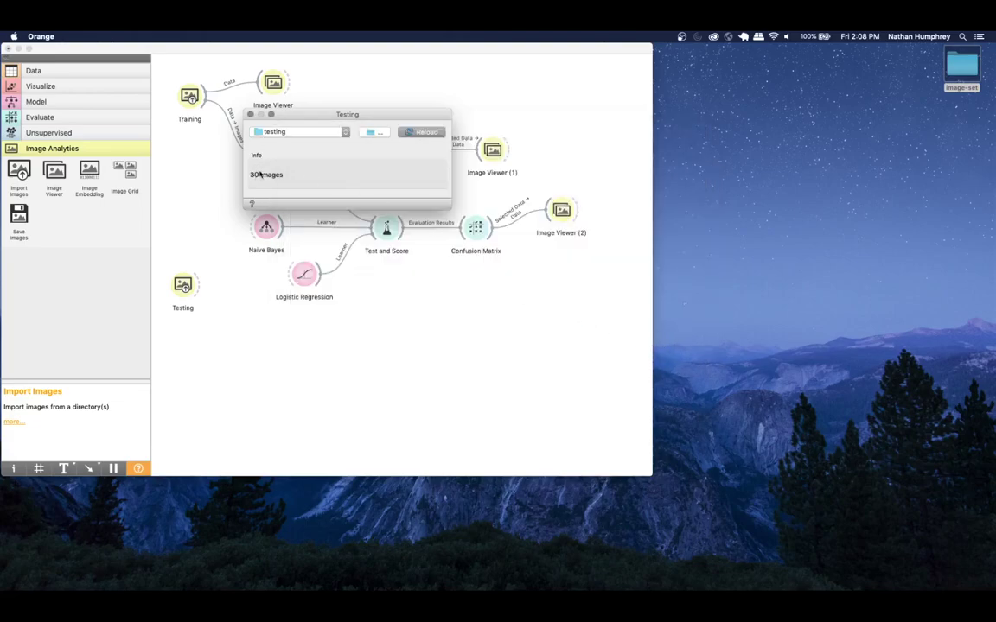
{"action": "left_click_drag", "start_coordinate": [324, 111], "coordinate": [629, 86]}
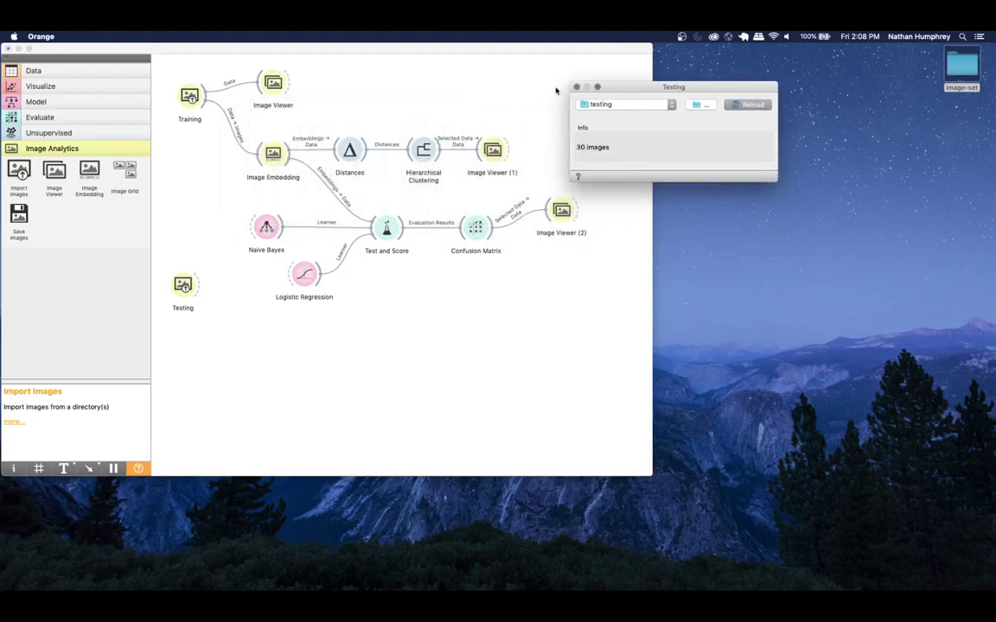
{"action": "left_click", "coordinate": [576, 87]}
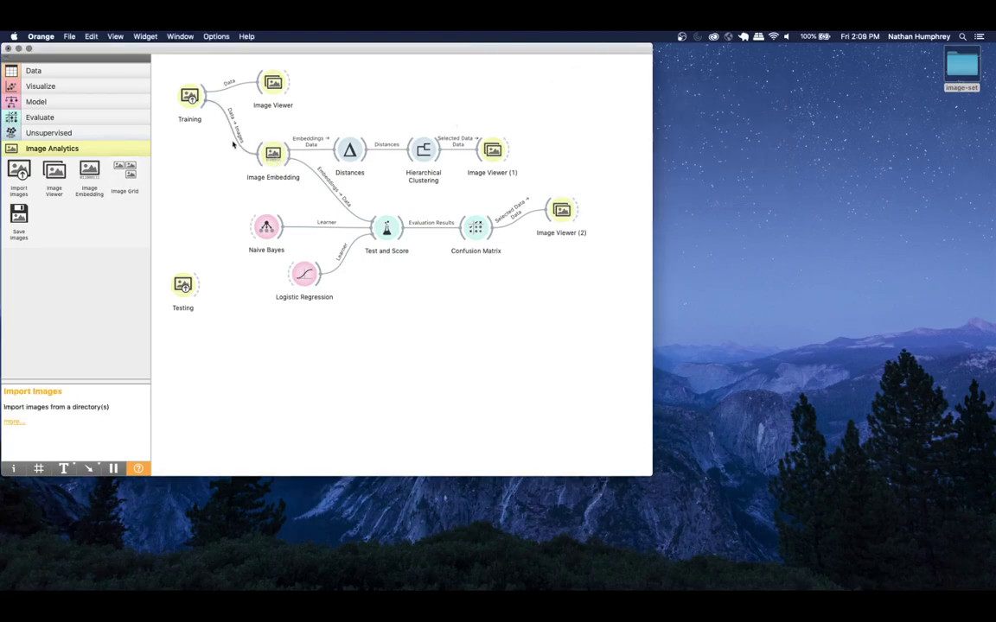
- Duplicate the Image Embedding widget, place the copy below Testing, and feed it with Testing's images
{"action": "right_click", "coordinate": [273, 157]}
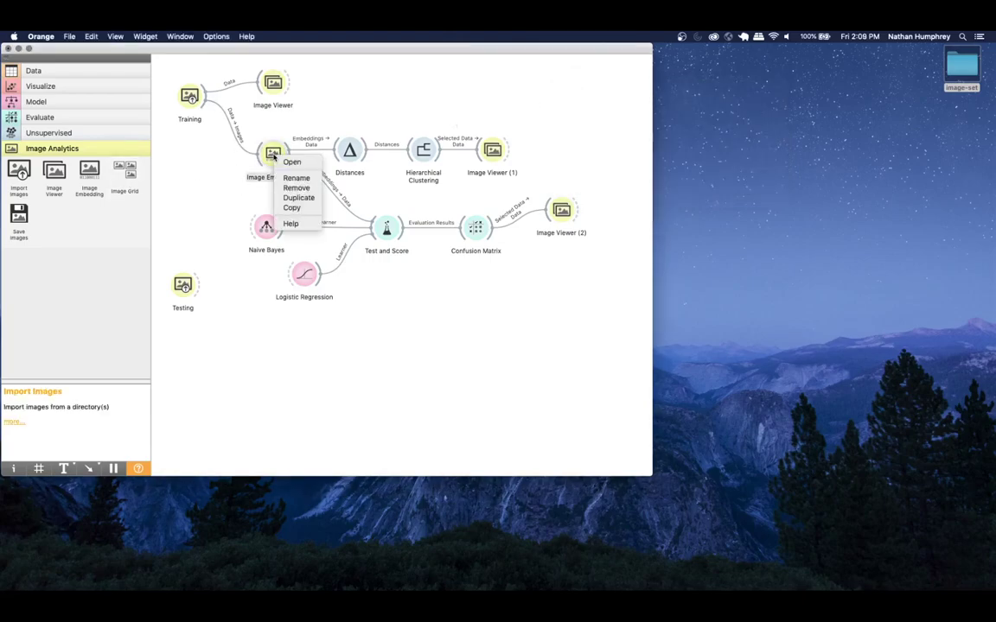
{"action": "left_click", "coordinate": [294, 198]}
{"action": "left_click_drag", "start_coordinate": [266, 230], "coordinate": [234, 352]}
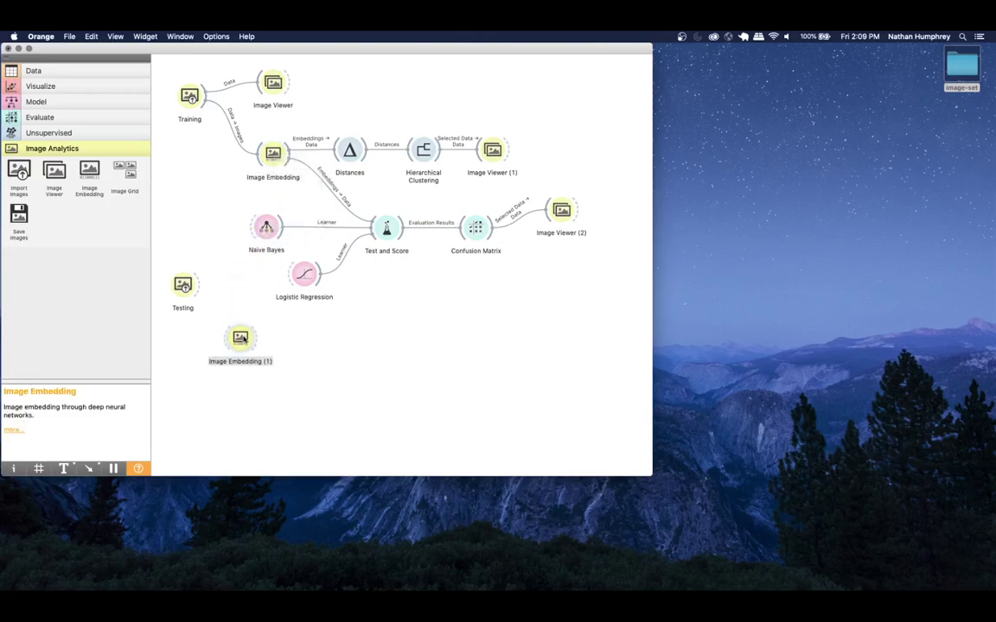
{"action": "mouse_move", "coordinate": [199, 286]}
{"action": "left_mouse_down"}
{"action": "mouse_move", "coordinate": [240, 338]}
{"action": "mouse_move", "coordinate": [263, 339]}
{"action": "left_mouse_up"}
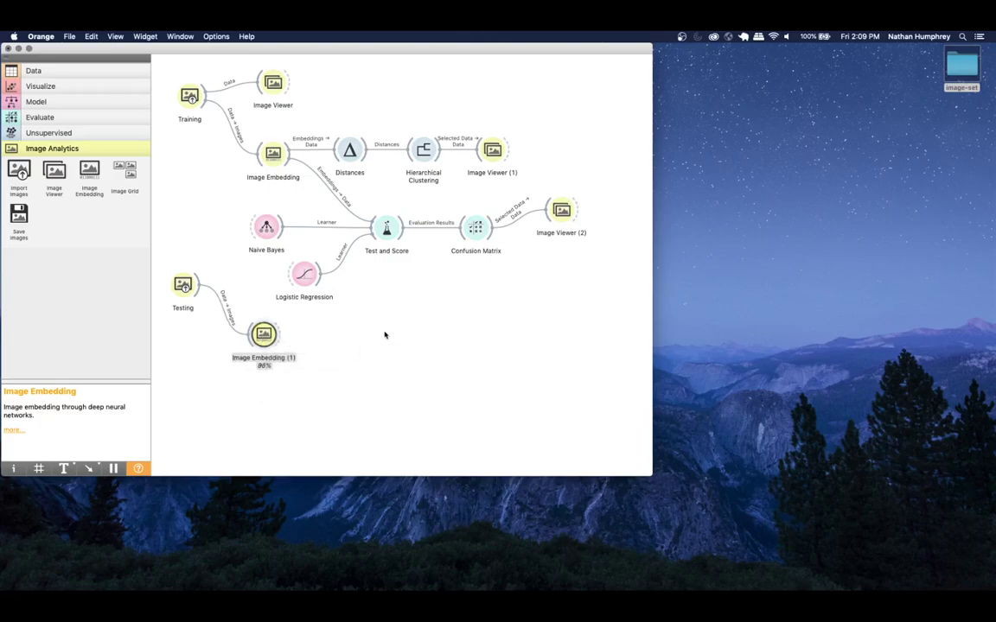
{"action": "left_click_drag", "start_coordinate": [265, 338], "coordinate": [270, 338]}
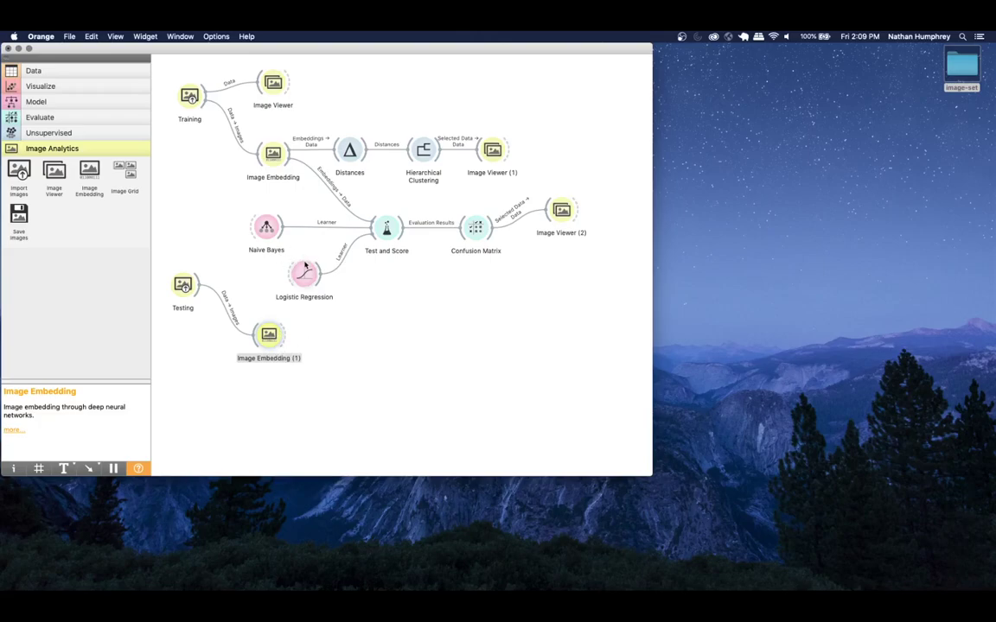
- Spread out the training Image Embedding and the learners, and duplicate Logistic Regression, placing the copy near the testing branch
{"action": "left_click_drag", "start_coordinate": [266, 228], "coordinate": [302, 220]}
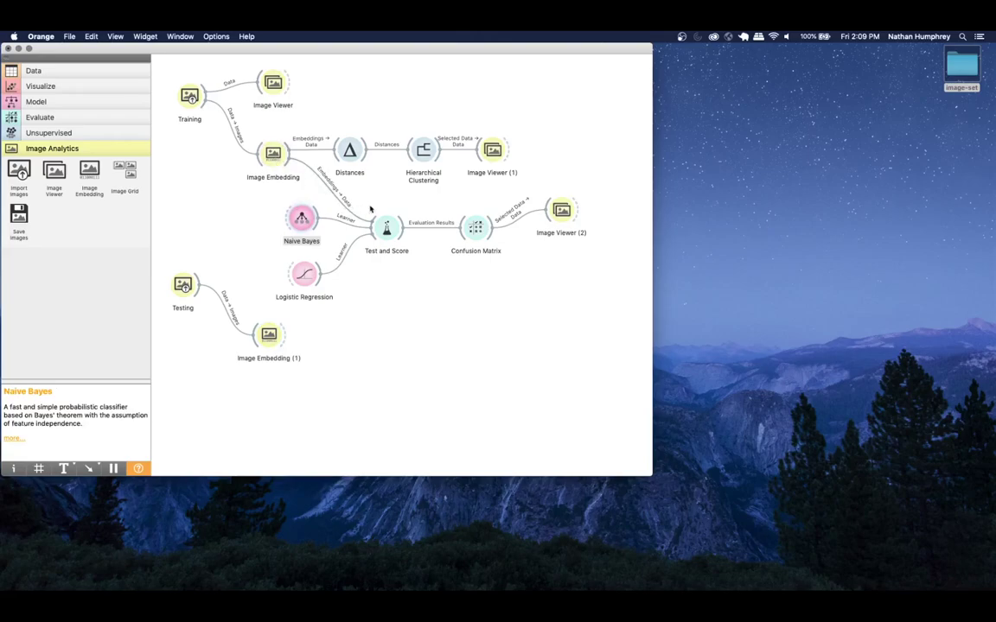
{"action": "left_click_drag", "start_coordinate": [271, 159], "coordinate": [230, 165]}
{"action": "left_click_drag", "start_coordinate": [303, 277], "coordinate": [333, 273]}
{"action": "right_click", "coordinate": [331, 272]}
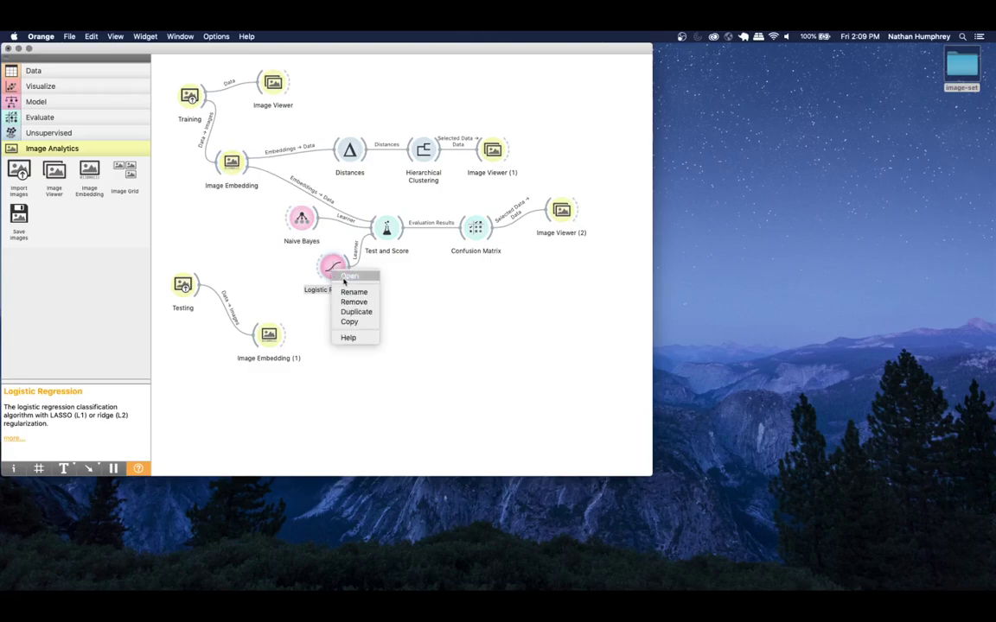
{"action": "left_click", "coordinate": [361, 311]}
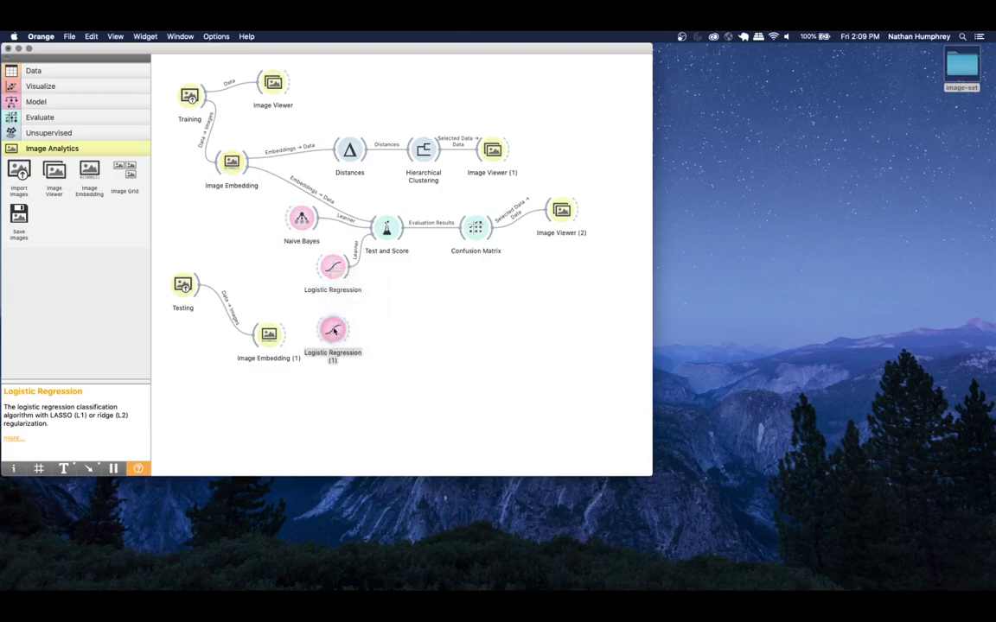
{"action": "left_click_drag", "start_coordinate": [334, 330], "coordinate": [345, 385]}
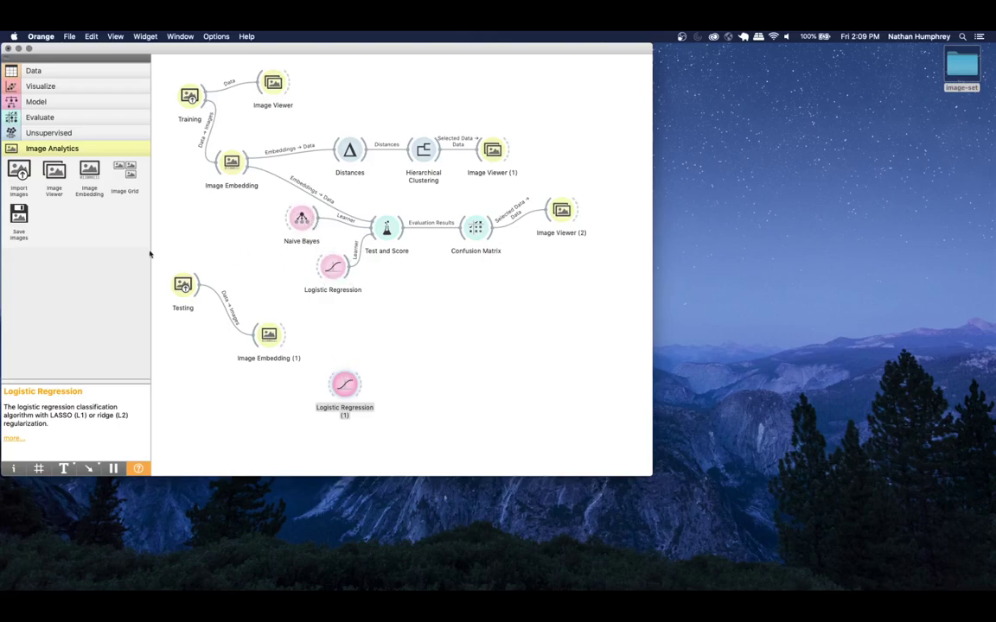
{"action": "mouse_move", "coordinate": [343, 387]}
{"action": "left_mouse_down"}
{"action": "mouse_move", "coordinate": [351, 365]}
{"action": "mouse_move", "coordinate": [350, 373]}
{"action": "left_mouse_up"}
- Add a Predictions widget next to the Logistic Regression copy, and move Testing and its Image Embedding lower on the canvas
{"action": "left_click", "coordinate": [57, 118]}
{"action": "left_click_drag", "start_coordinate": [54, 138], "coordinate": [406, 322]}
{"action": "left_click_drag", "start_coordinate": [351, 374], "coordinate": [345, 323]}
{"action": "left_click_drag", "start_coordinate": [268, 334], "coordinate": [263, 391]}
{"action": "left_click_drag", "start_coordinate": [182, 285], "coordinate": [194, 346]}
{"action": "left_click_drag", "start_coordinate": [264, 391], "coordinate": [274, 387]}
- Feed the Logistic Regression copy with the training embeddings, and connect its model and the testing embeddings to Predictions
{"action": "mouse_move", "coordinate": [248, 164]}
{"action": "left_mouse_down"}
{"action": "mouse_move", "coordinate": [255, 160]}
{"action": "mouse_move", "coordinate": [340, 327]}
{"action": "left_mouse_up"}
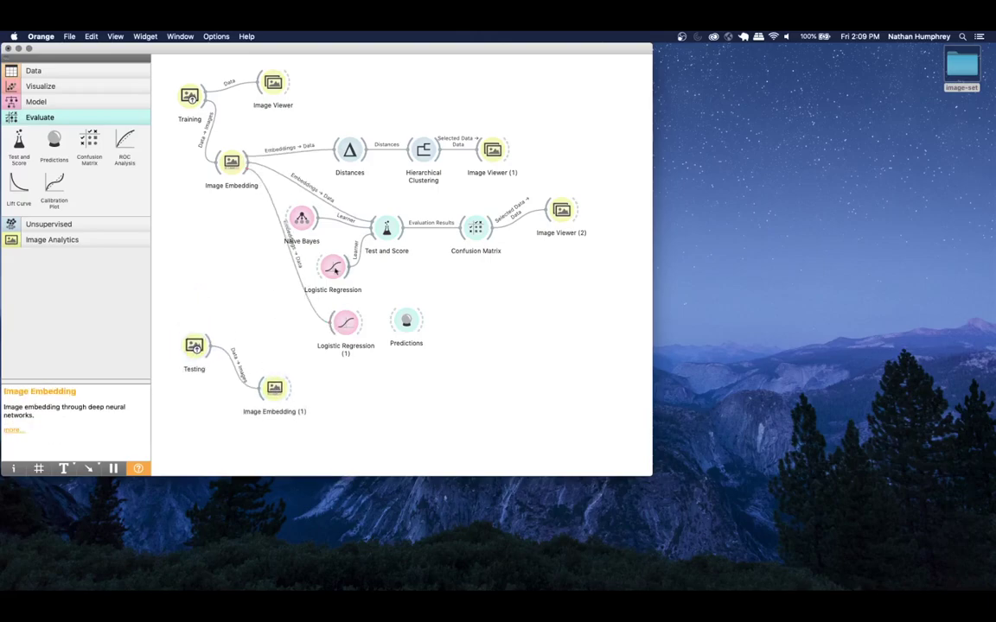
{"action": "left_click_drag", "start_coordinate": [306, 219], "coordinate": [319, 219]}
{"action": "left_click_drag", "start_coordinate": [360, 322], "coordinate": [406, 320]}
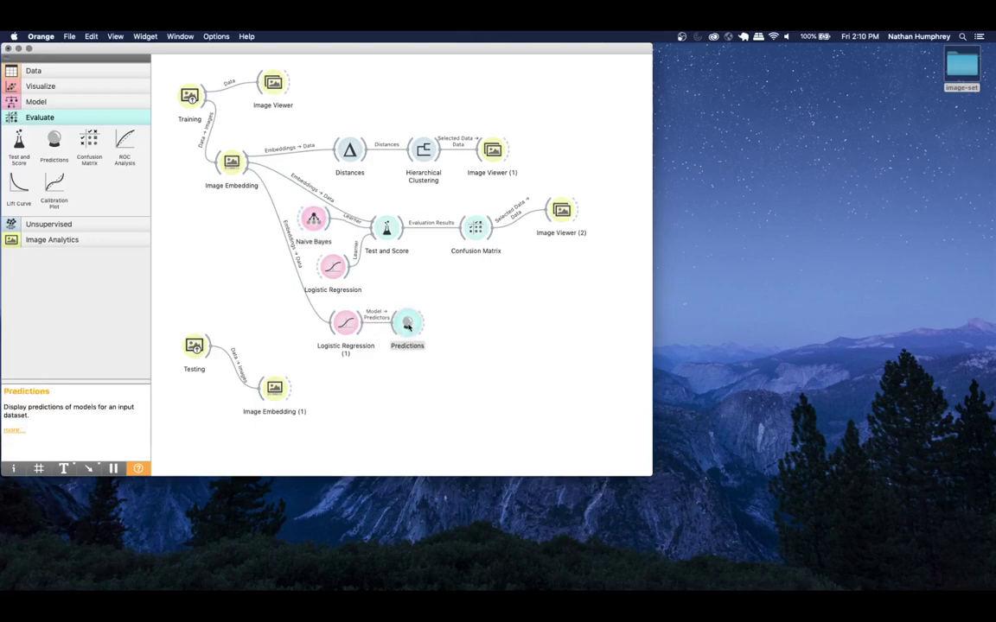
{"action": "left_click_drag", "start_coordinate": [291, 392], "coordinate": [331, 322]}
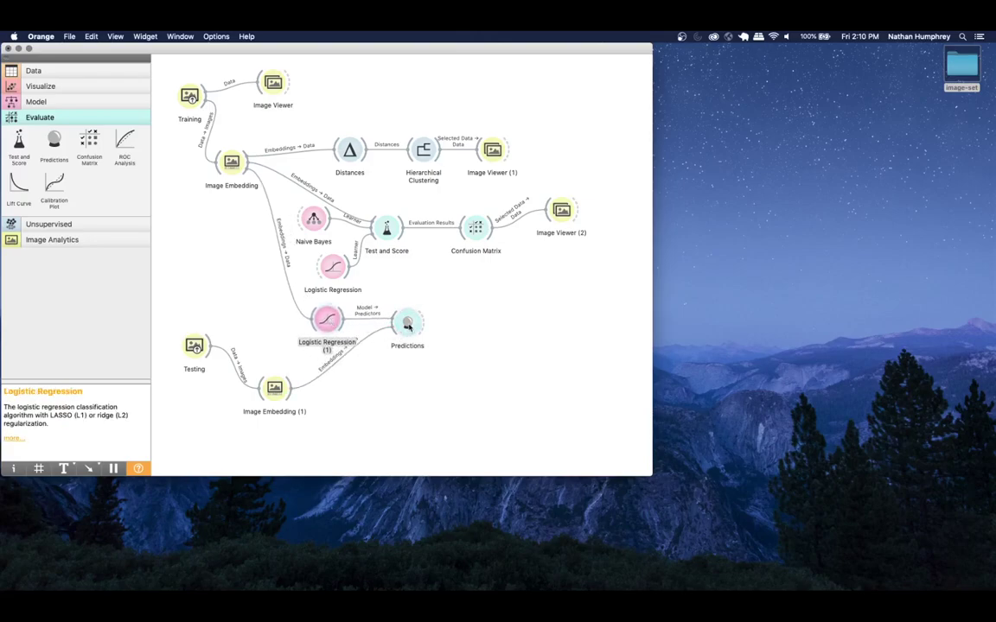
- Open Predictions, move its window clear of the workflow, and compare Logistic Regression's predicted categories with the testing image names
{"action": "double_click", "coordinate": [407, 326]}
{"action": "left_click_drag", "start_coordinate": [737, 104], "coordinate": [577, 94]}
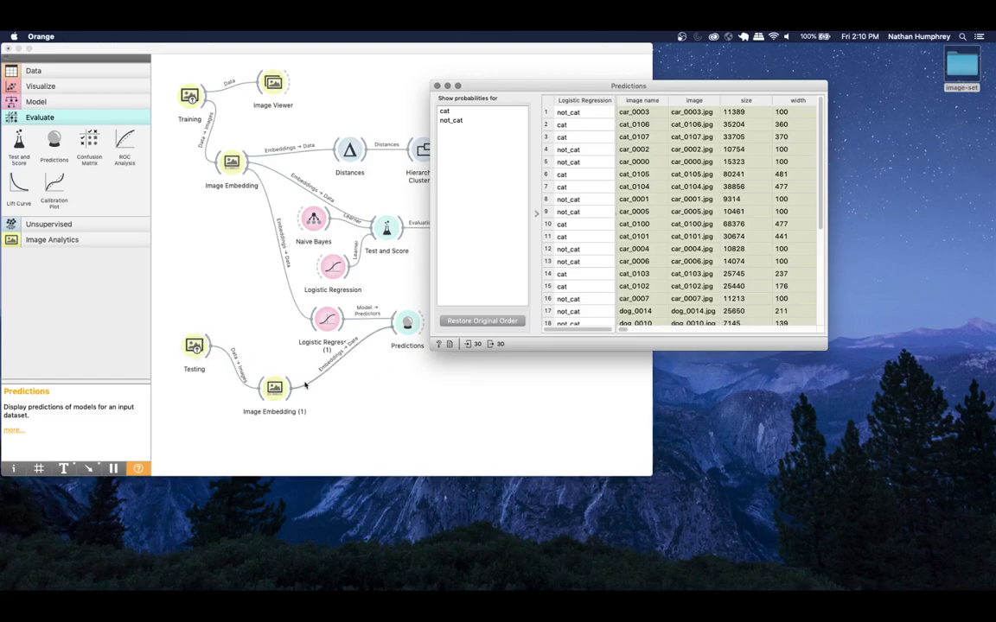
{"action": "left_click_drag", "start_coordinate": [539, 89], "coordinate": [590, 105]}
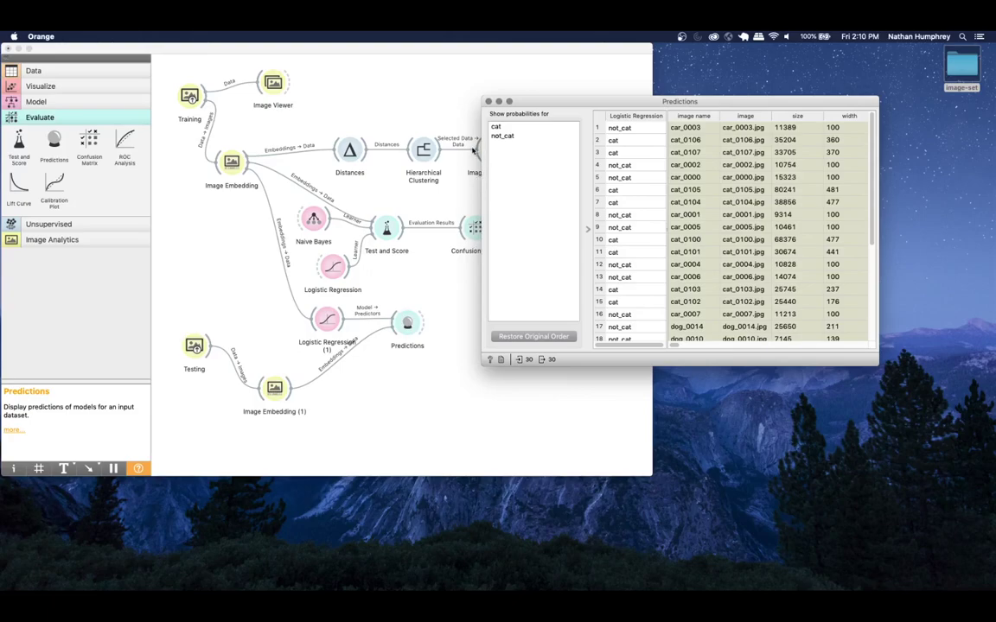
{"action": "left_click_drag", "start_coordinate": [529, 104], "coordinate": [559, 93]}
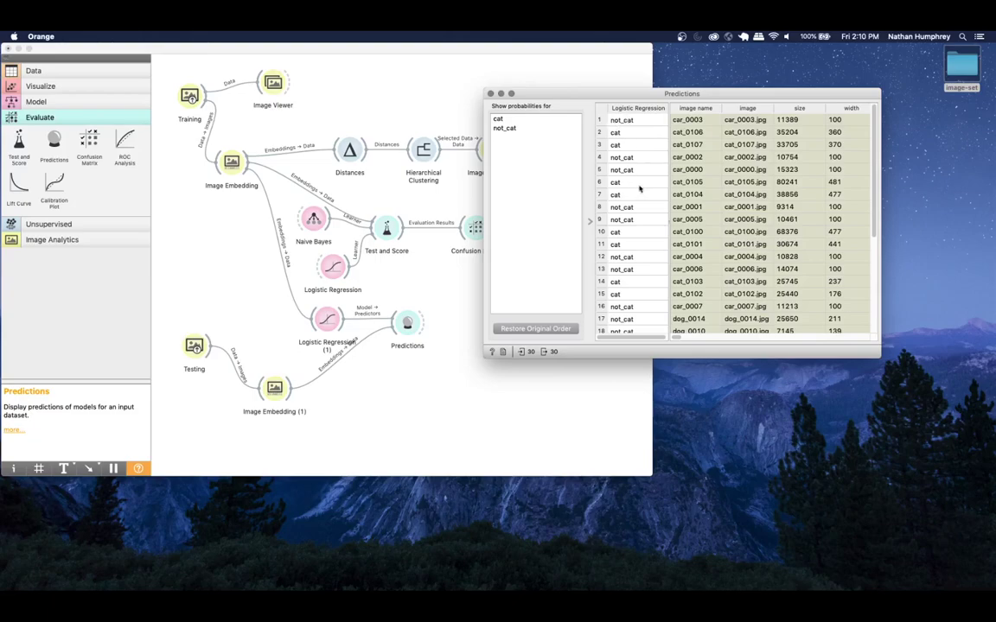
- Sort the predictions by the Logistic Regression category, check each group against its image names, and close the Predictions window
{"action": "left_click", "coordinate": [637, 108]}
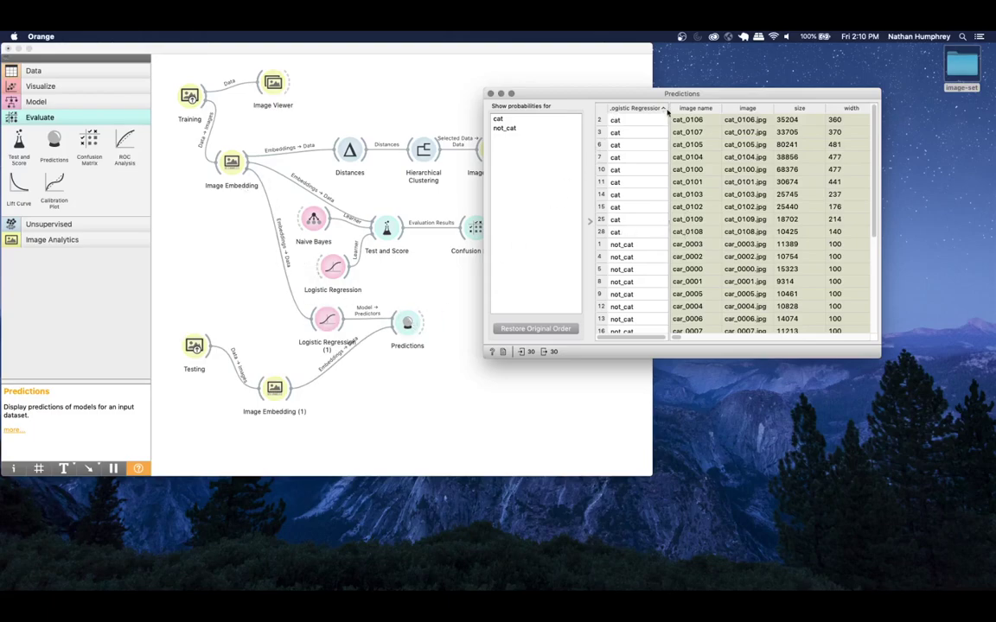
{"action": "scroll", "coordinate": [711, 123], "scroll_direction": "down", "scroll_amount": 5}
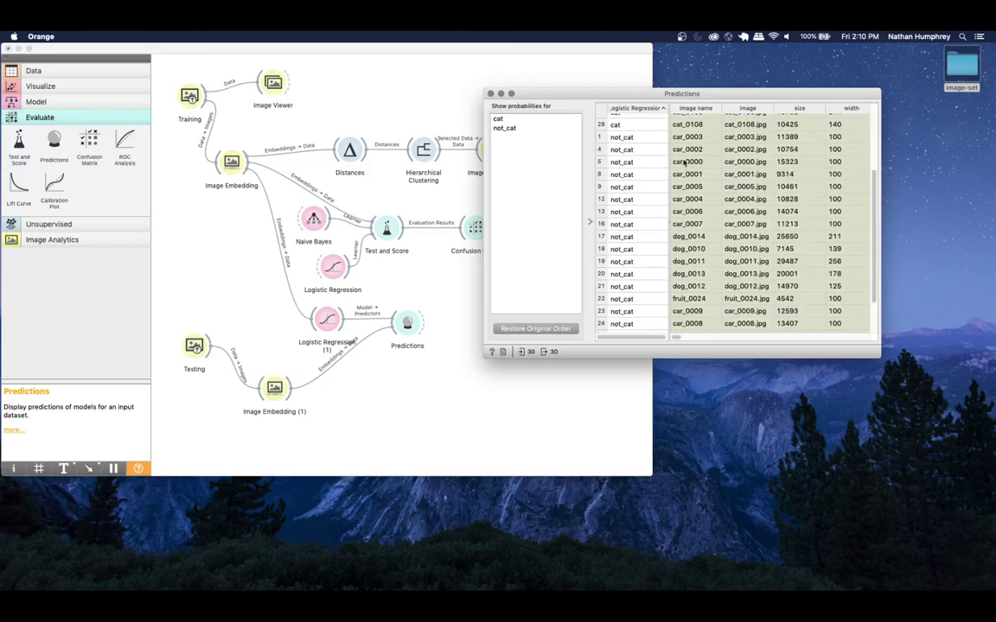
{"action": "scroll", "coordinate": [685, 259], "scroll_direction": "down", "scroll_amount": 2}
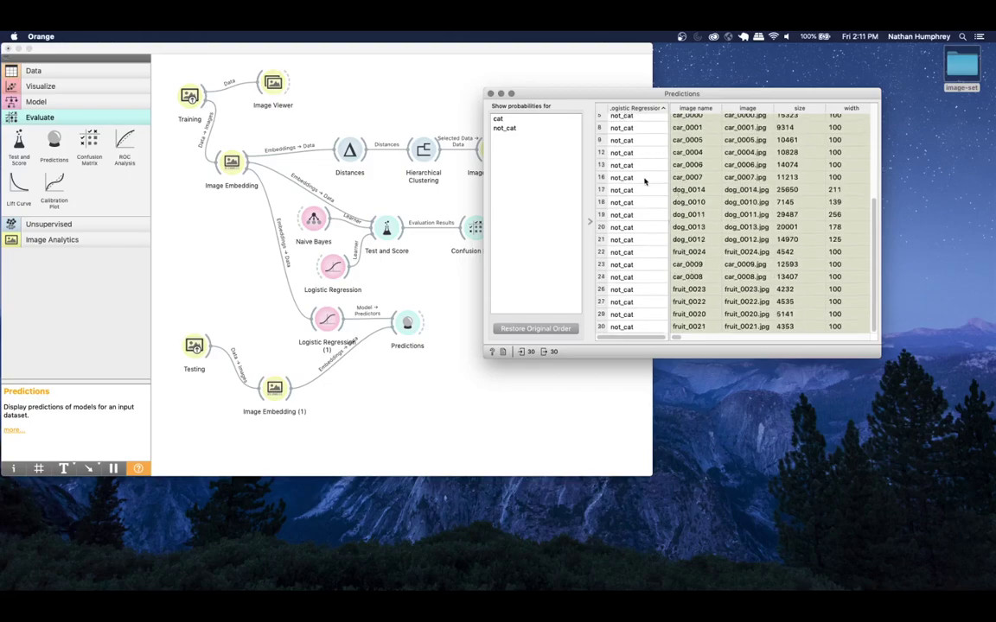
{"action": "scroll", "coordinate": [679, 169], "scroll_direction": "up", "scroll_amount": 5}
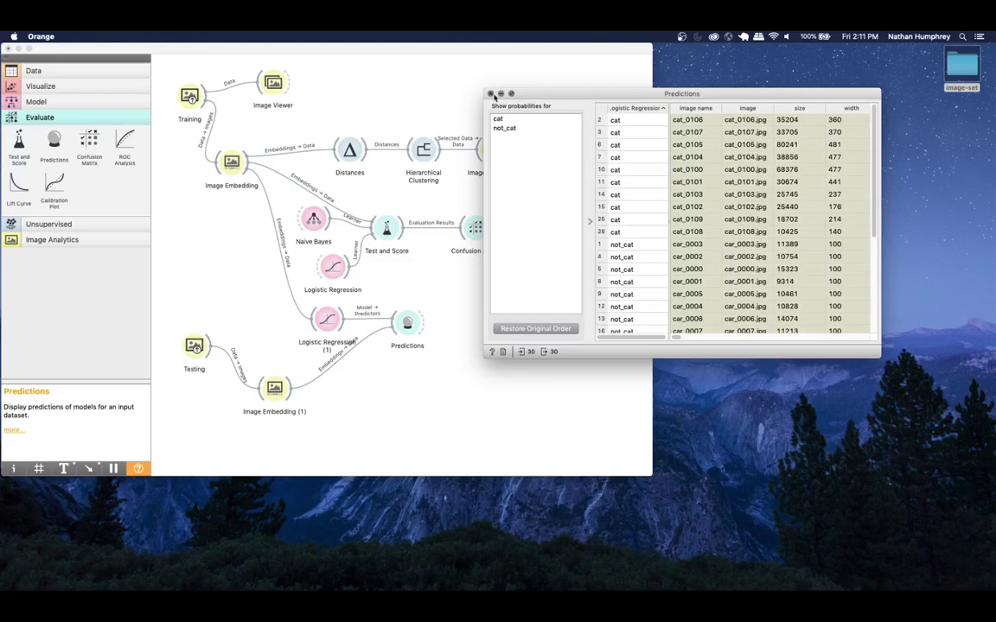
{"action": "left_click_drag", "start_coordinate": [529, 95], "coordinate": [581, 93]}
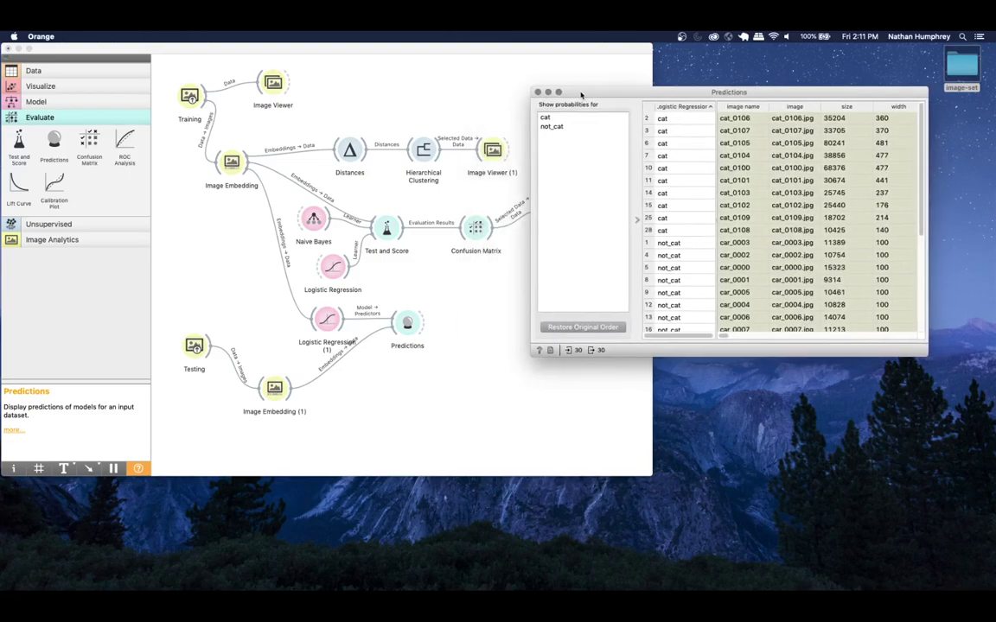
{"action": "left_click", "coordinate": [537, 92]}
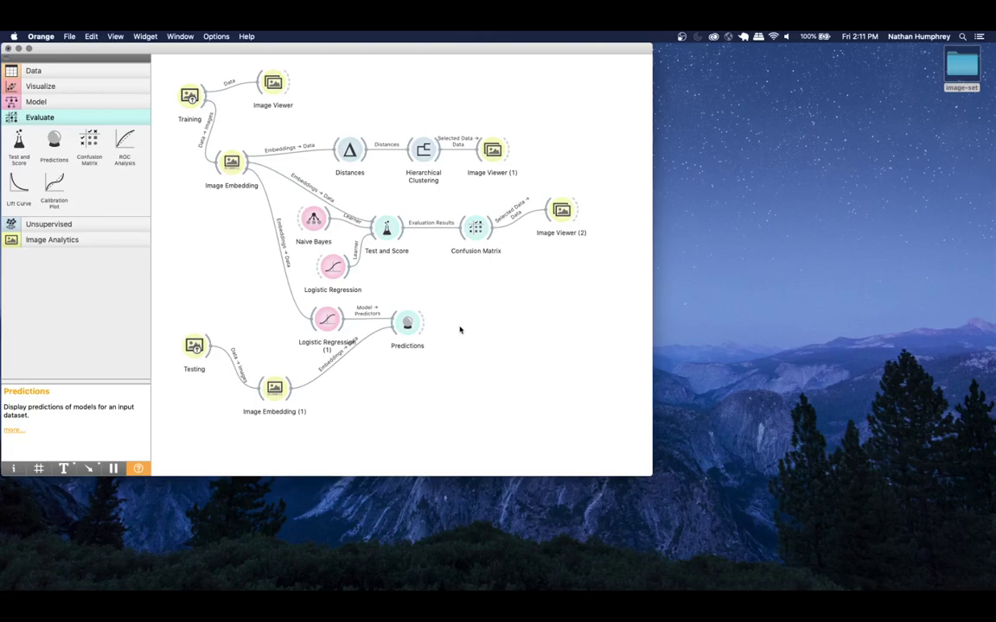
- Review the embedder choices of the training Image Embedding without changing them, close its settings, and move the workflow window toward the screen's centre
{"action": "double_click", "coordinate": [231, 162]}
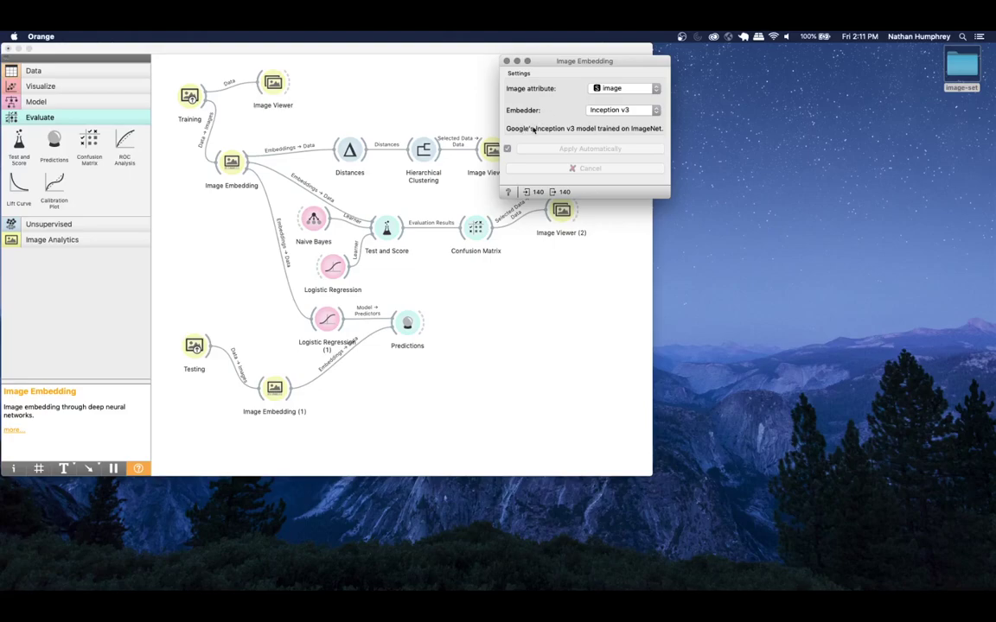
{"action": "left_click", "coordinate": [606, 111]}
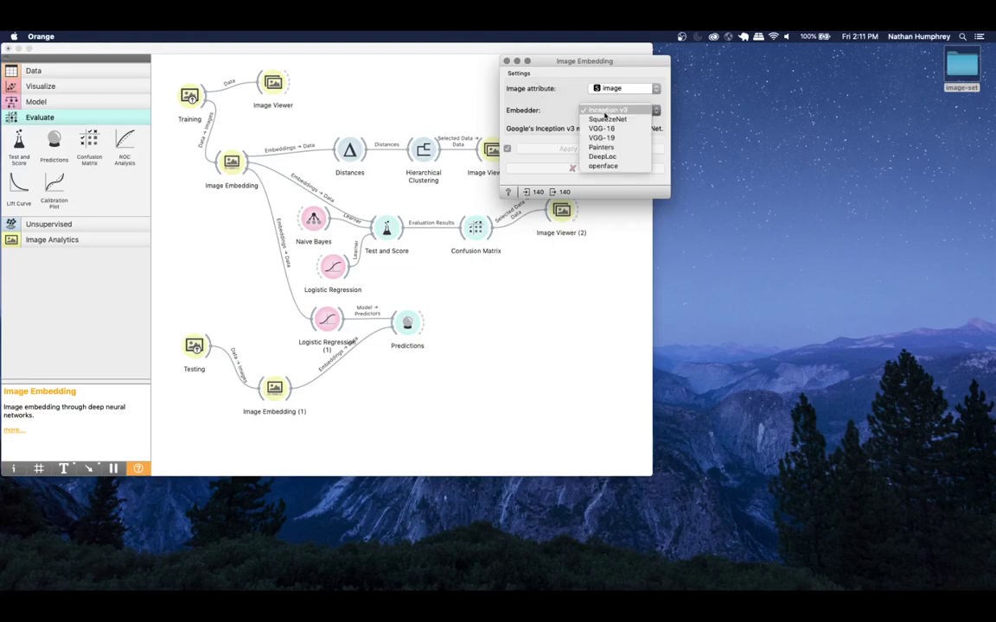
{"action": "left_click", "coordinate": [517, 62]}
{"action": "left_click", "coordinate": [508, 62]}
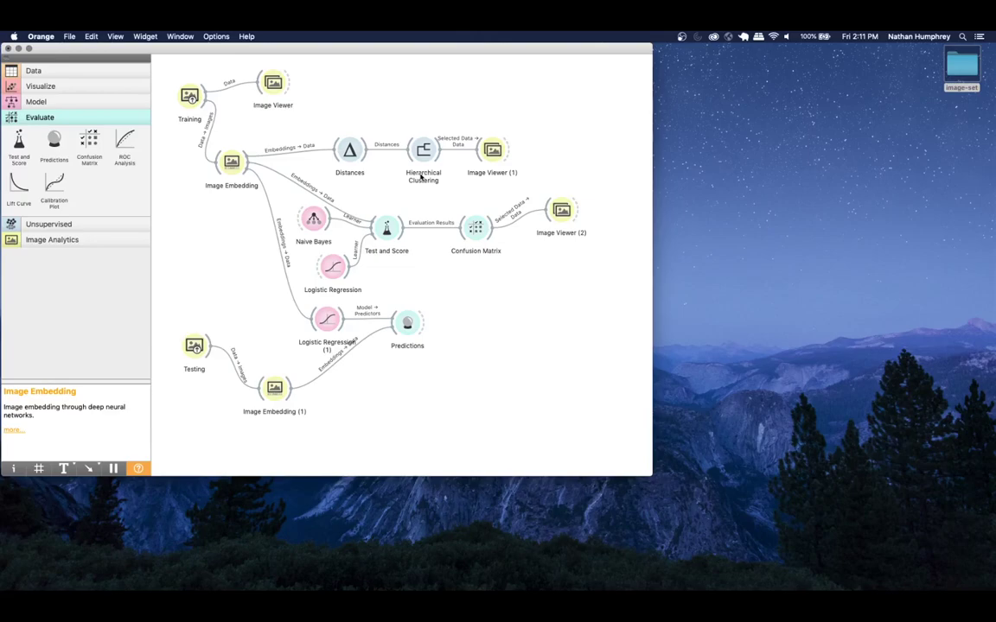
{"action": "left_click_drag", "start_coordinate": [356, 50], "coordinate": [470, 50]}
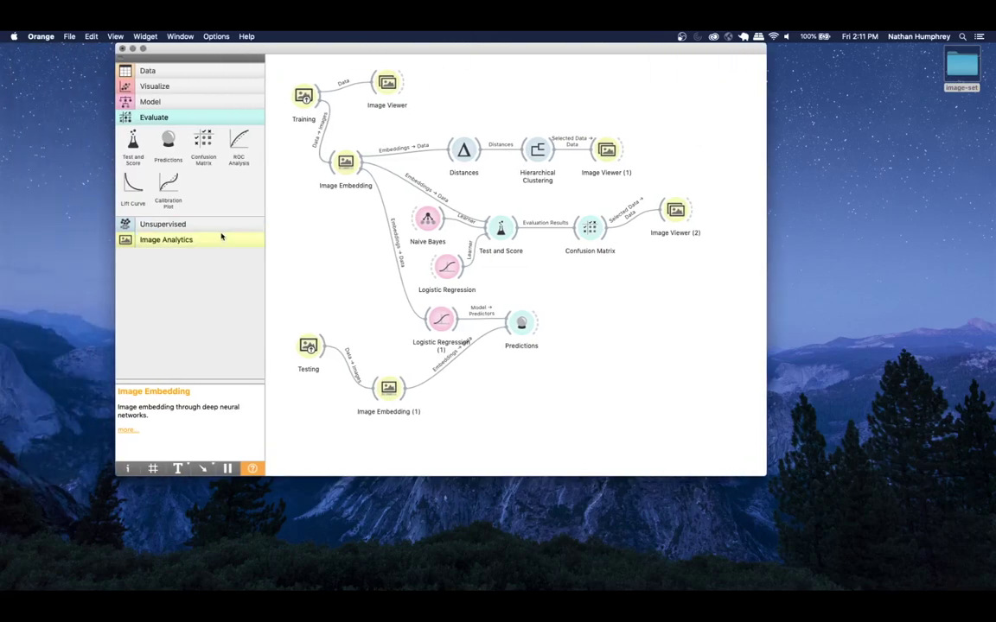